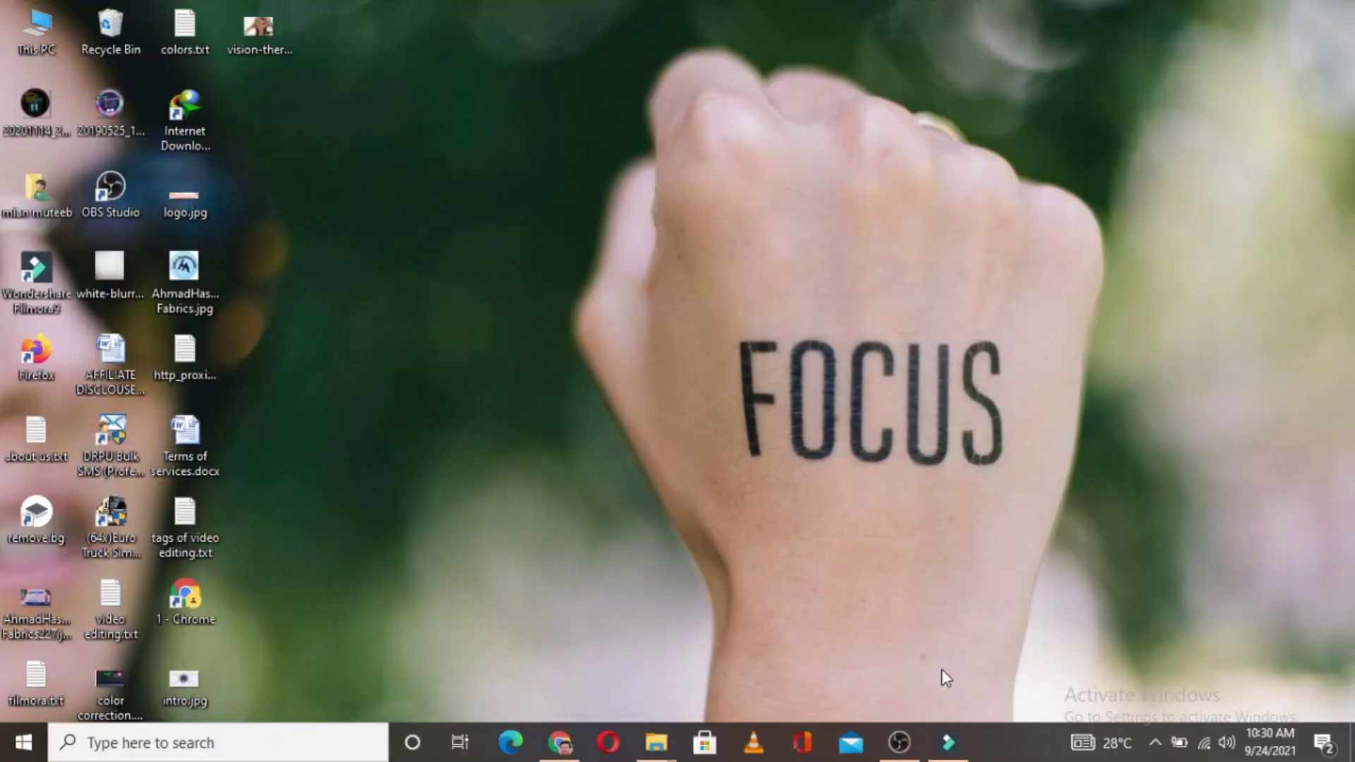
Switch to Chrome and go from the Data Computer Script video page to the Pixabay home page.
click(560, 741)
right_click(560, 741)
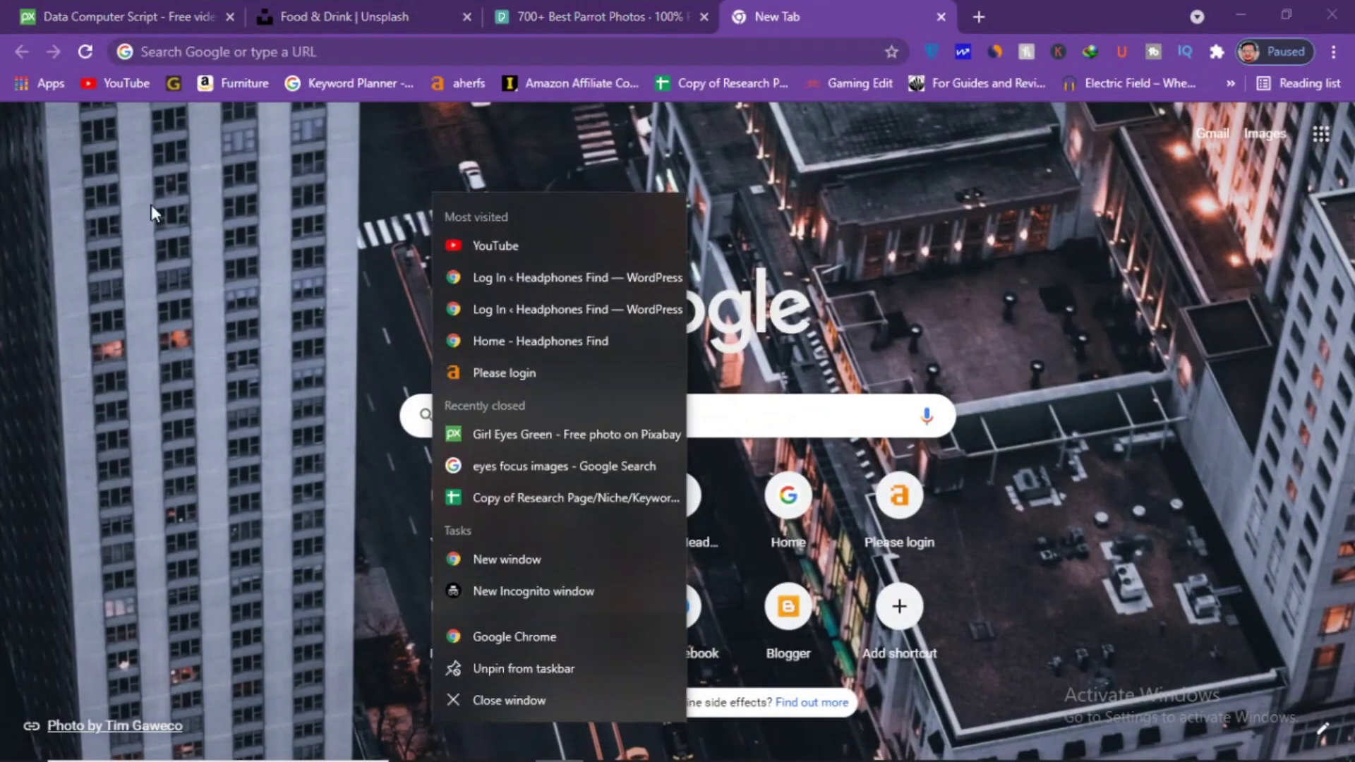
click(128, 17)
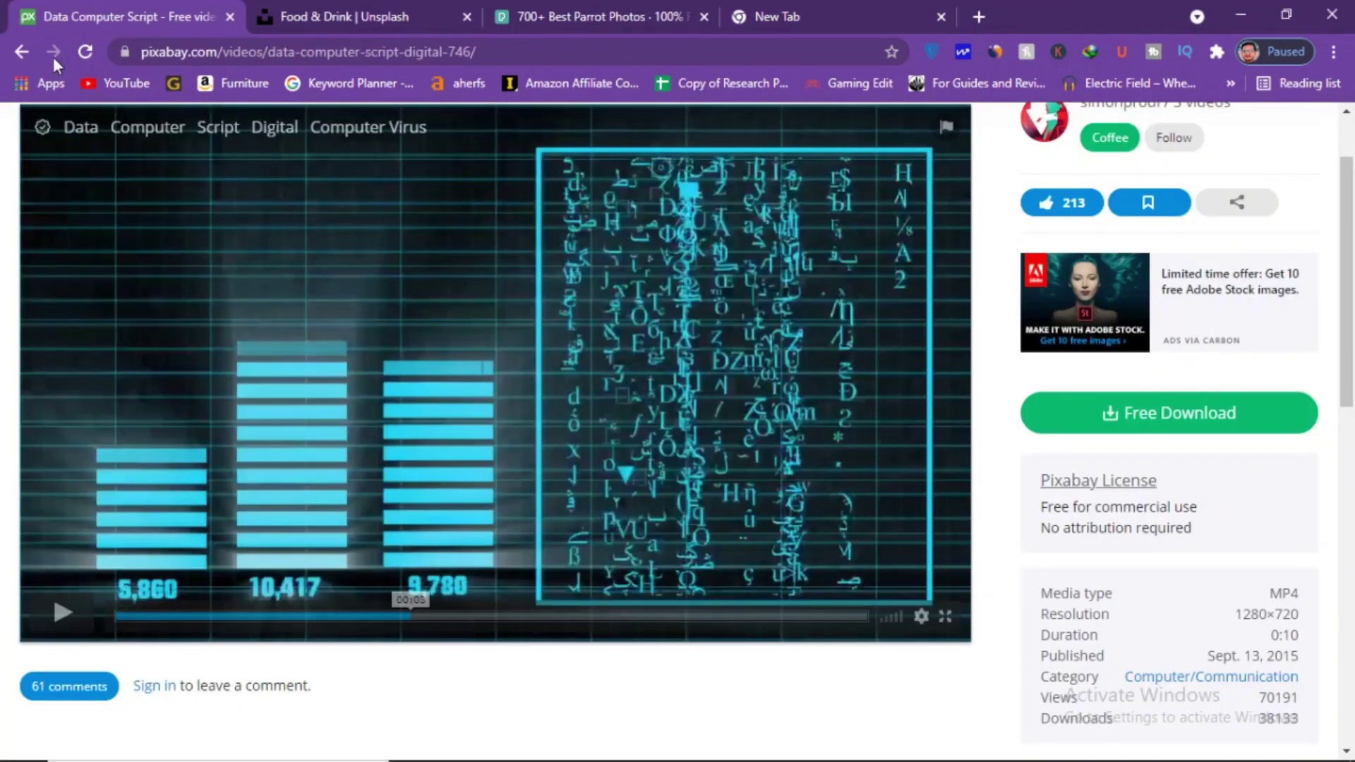
scroll(136, 212, up, 2)
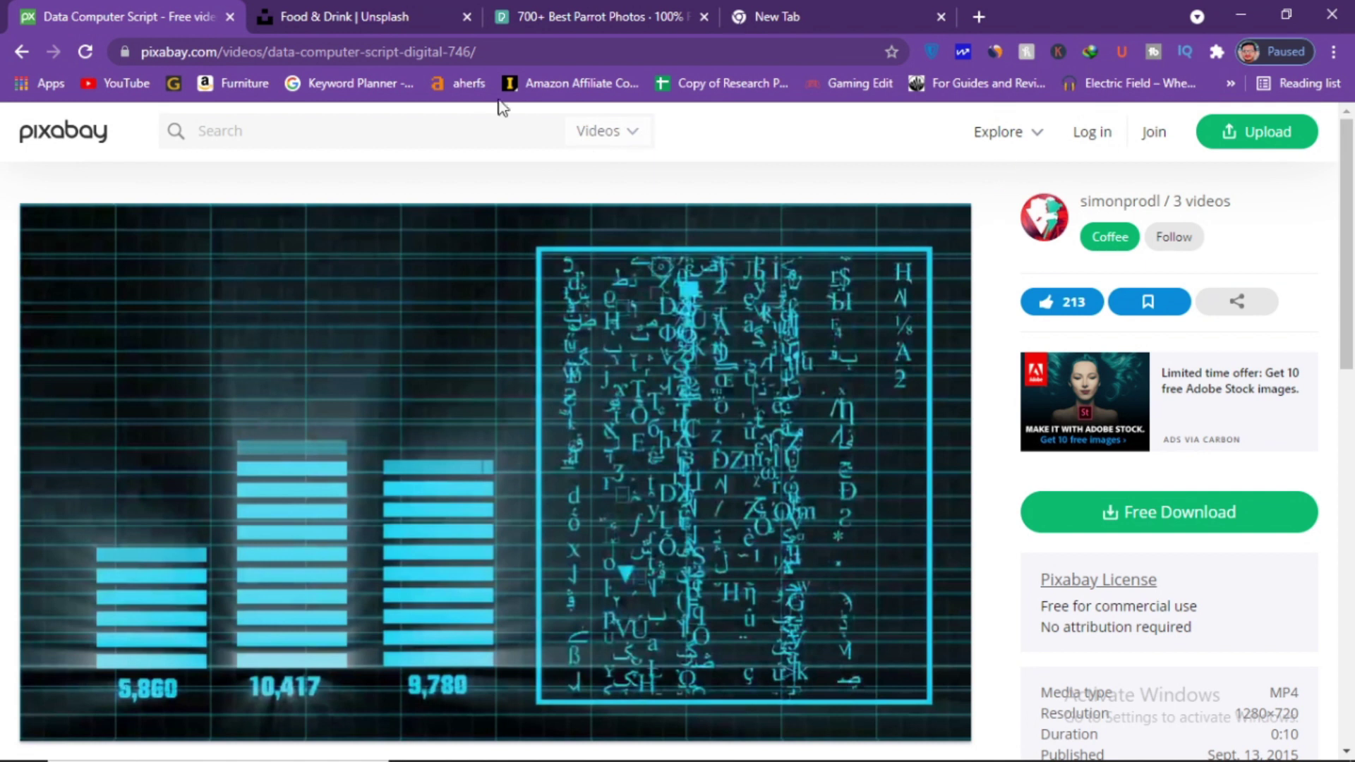
click(101, 132)
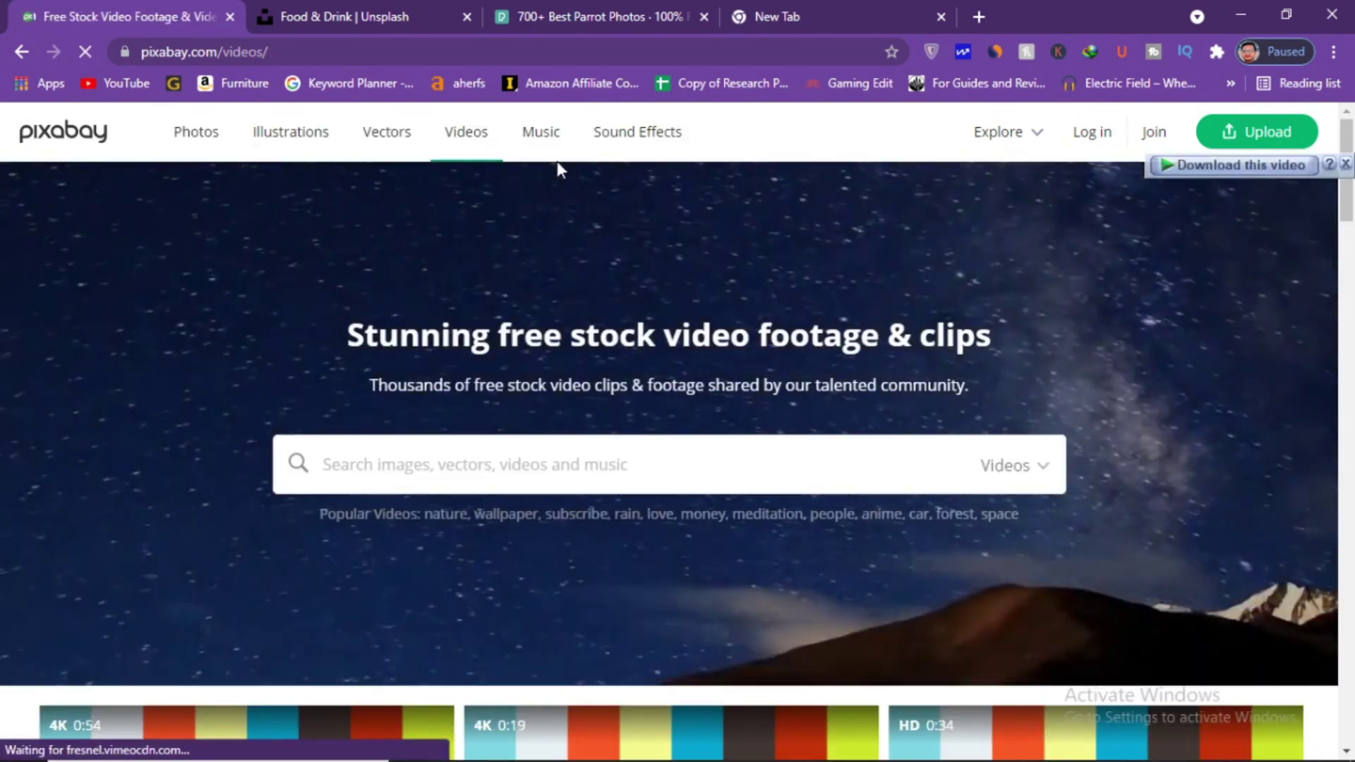
Open the Photos section of Pixabay.
scroll(570, 315, down, 5)
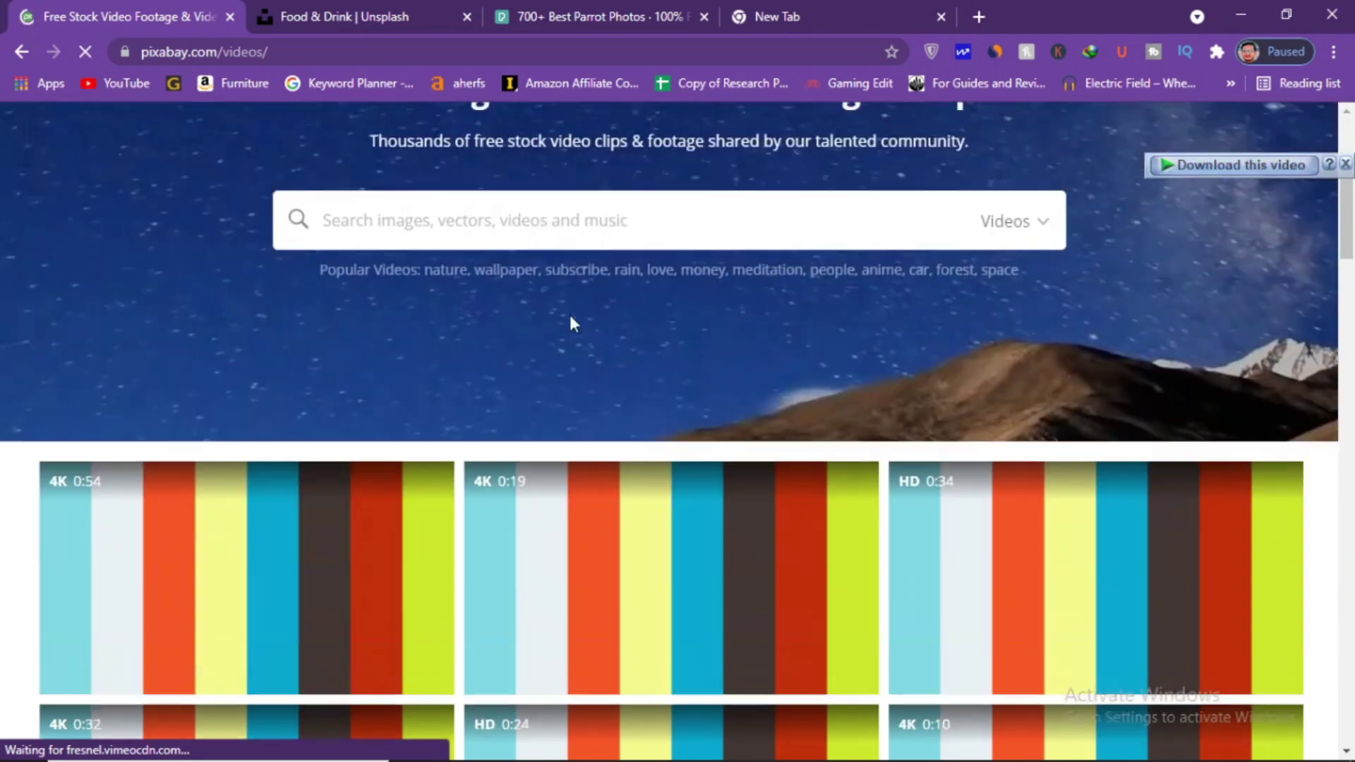
scroll(574, 291, up, 5)
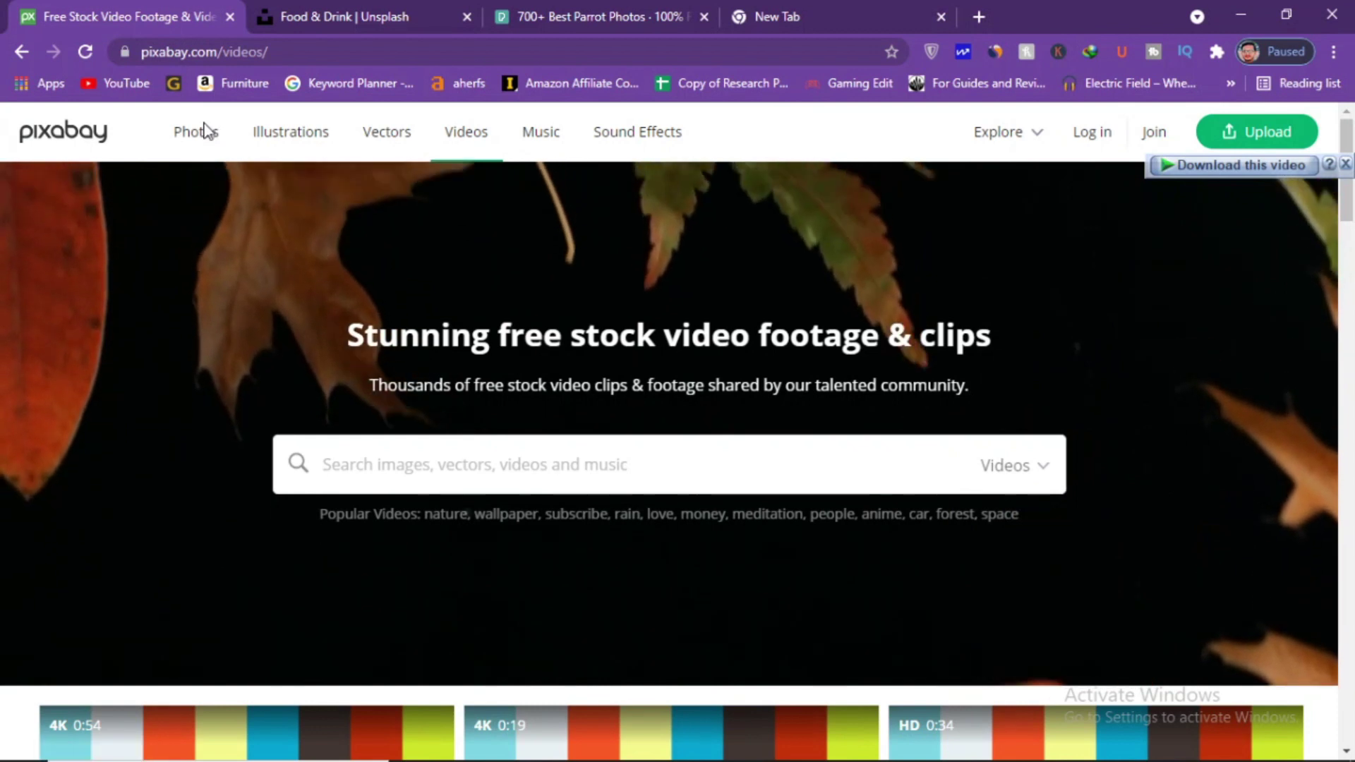
click(205, 134)
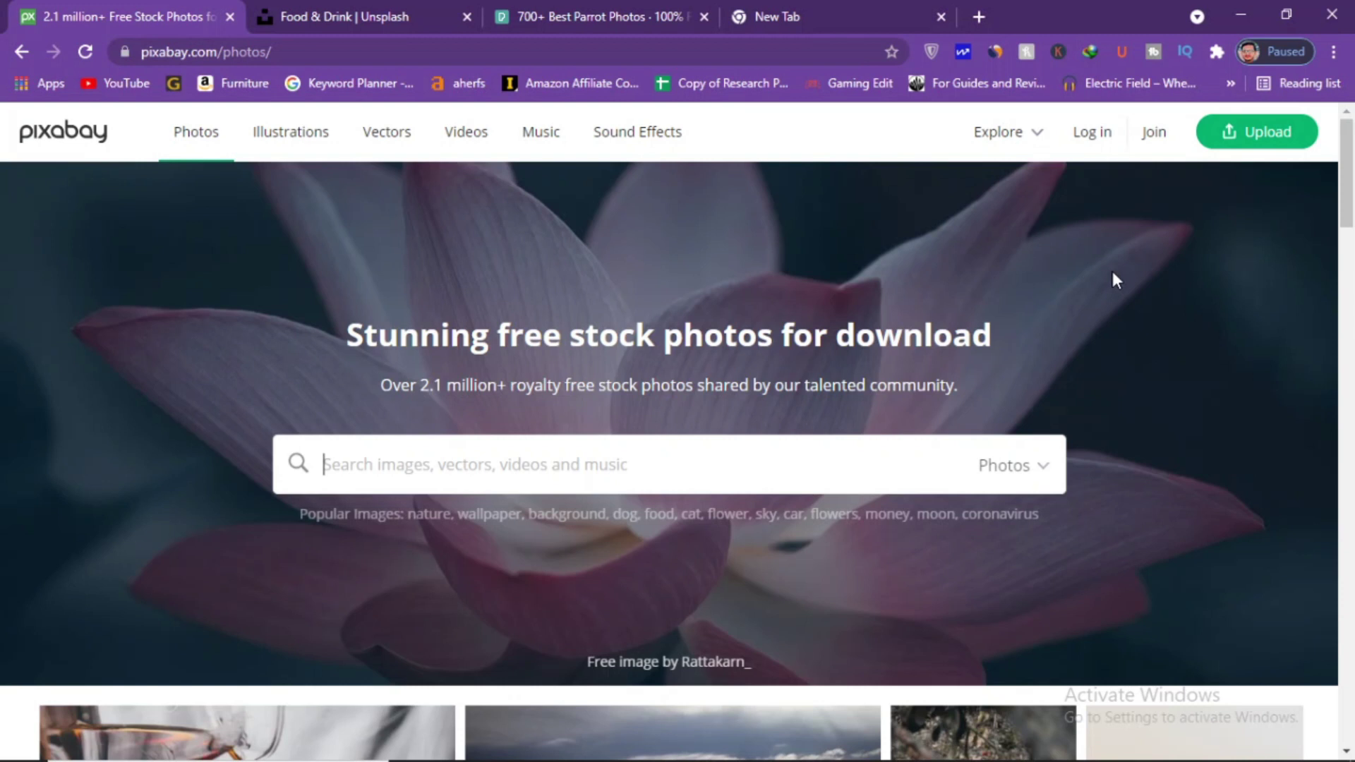
Search the Pixabay photos for "historical".
scroll(1127, 234, down, 6)
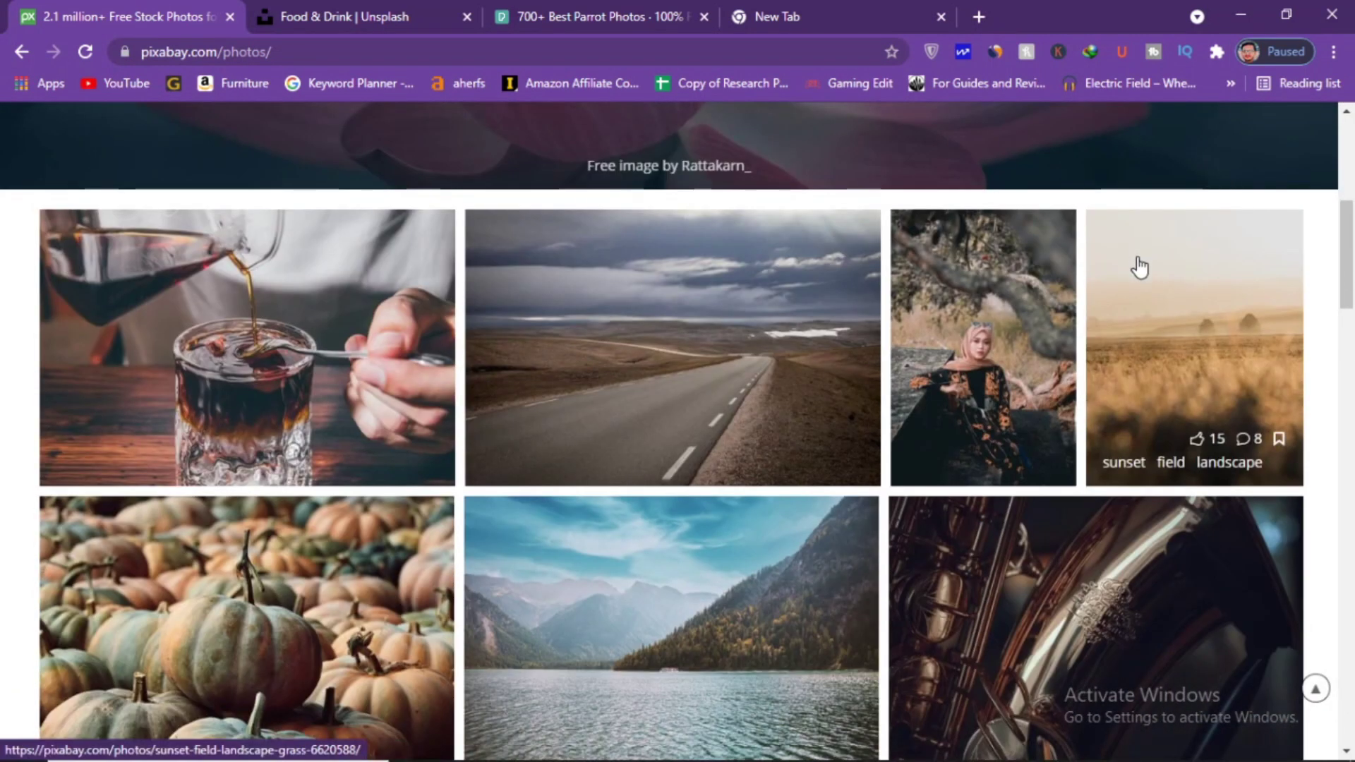
scroll(1129, 268, up, 6)
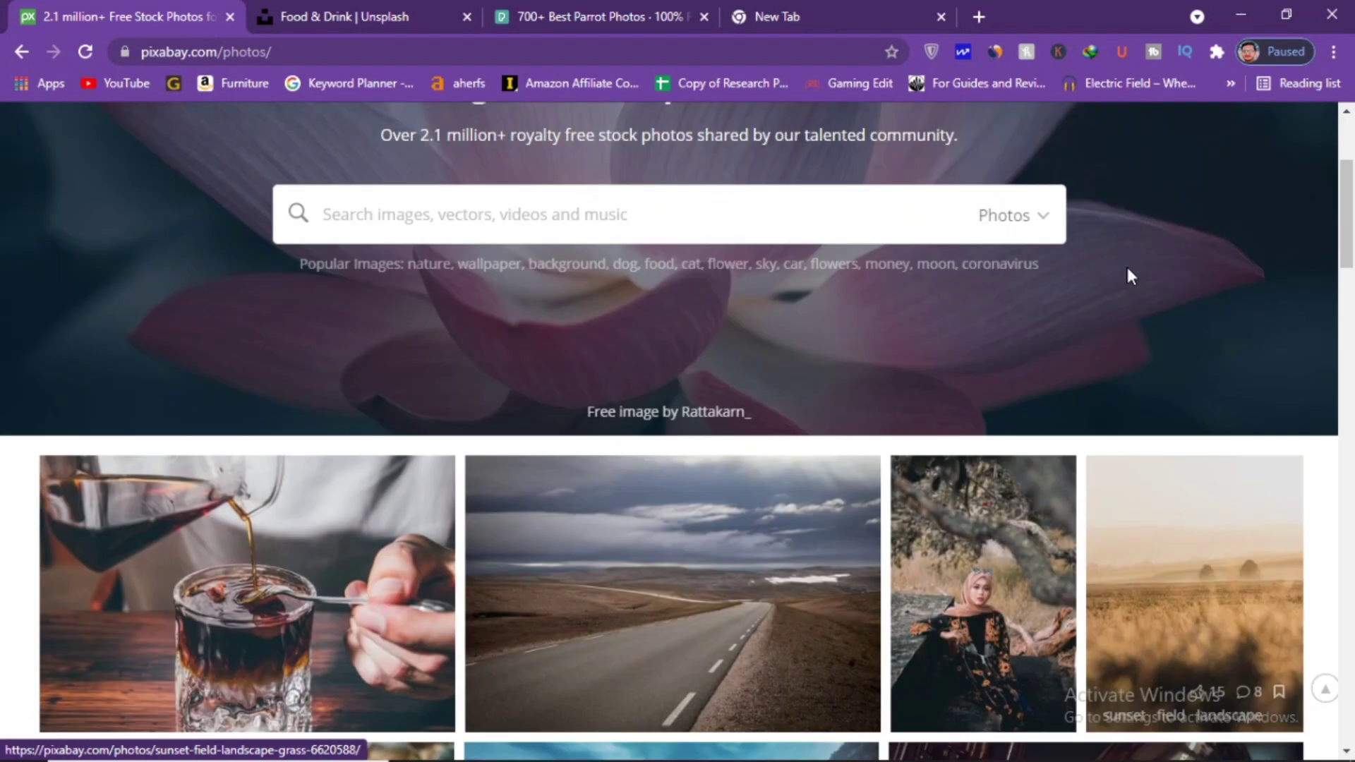
text(hist)
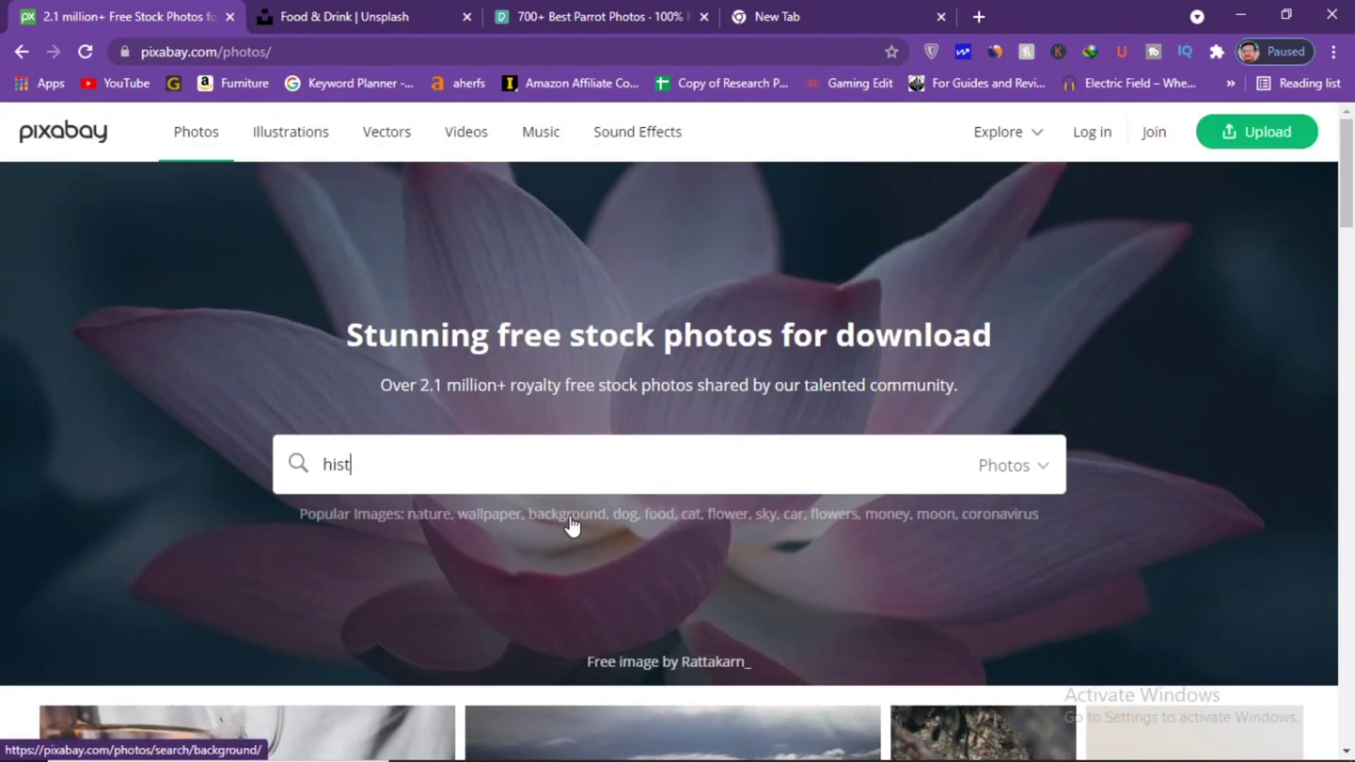
text(orical)
key(Return)
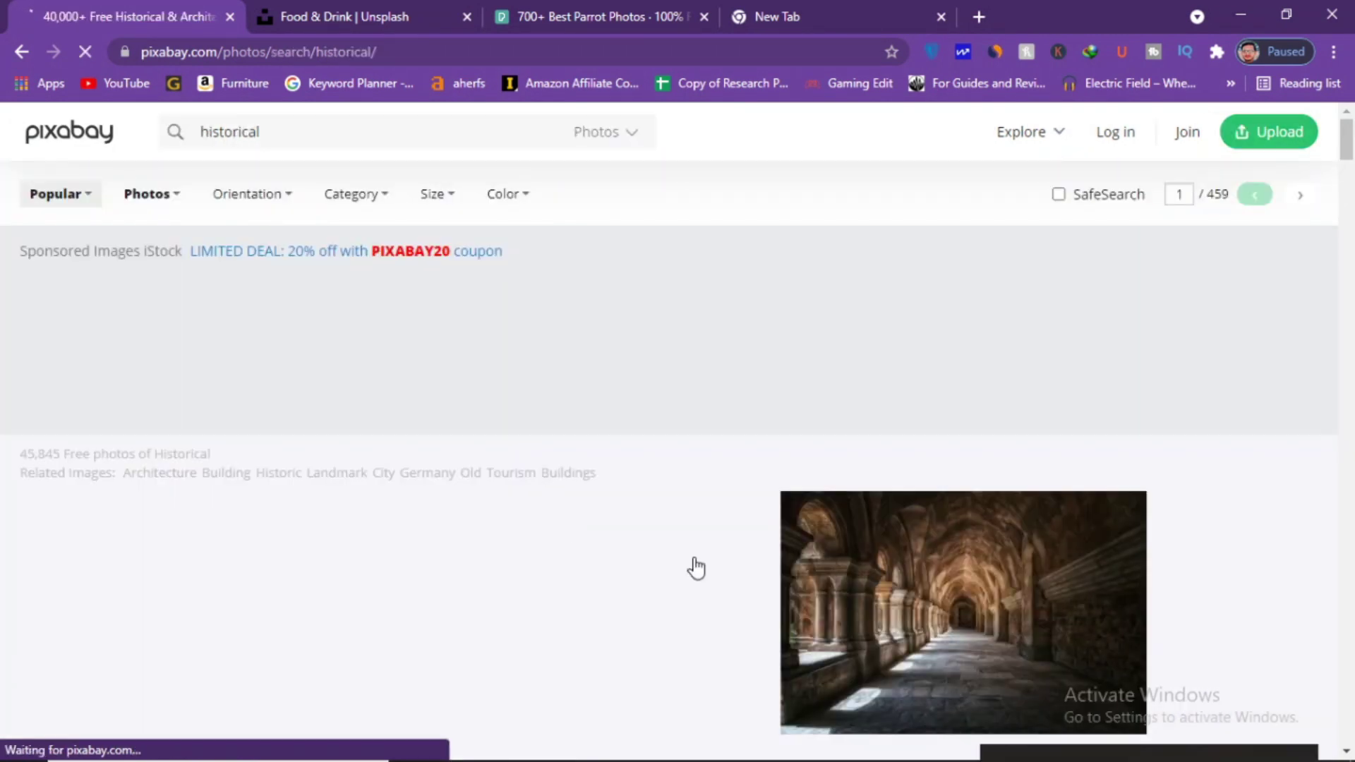
Open the glowing oil lamp photo from the historical results in a new browser tab.
scroll(696, 473, down, 4)
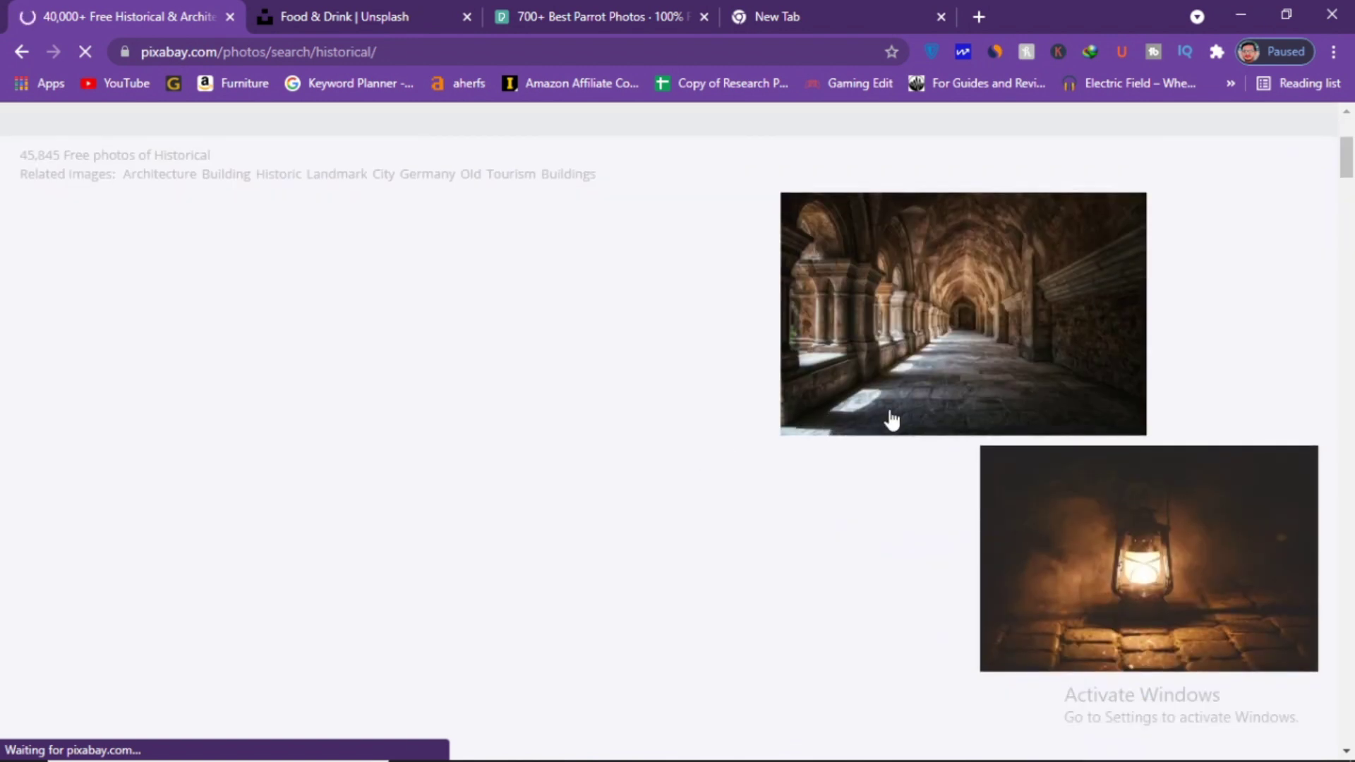
scroll(634, 450, down, 1)
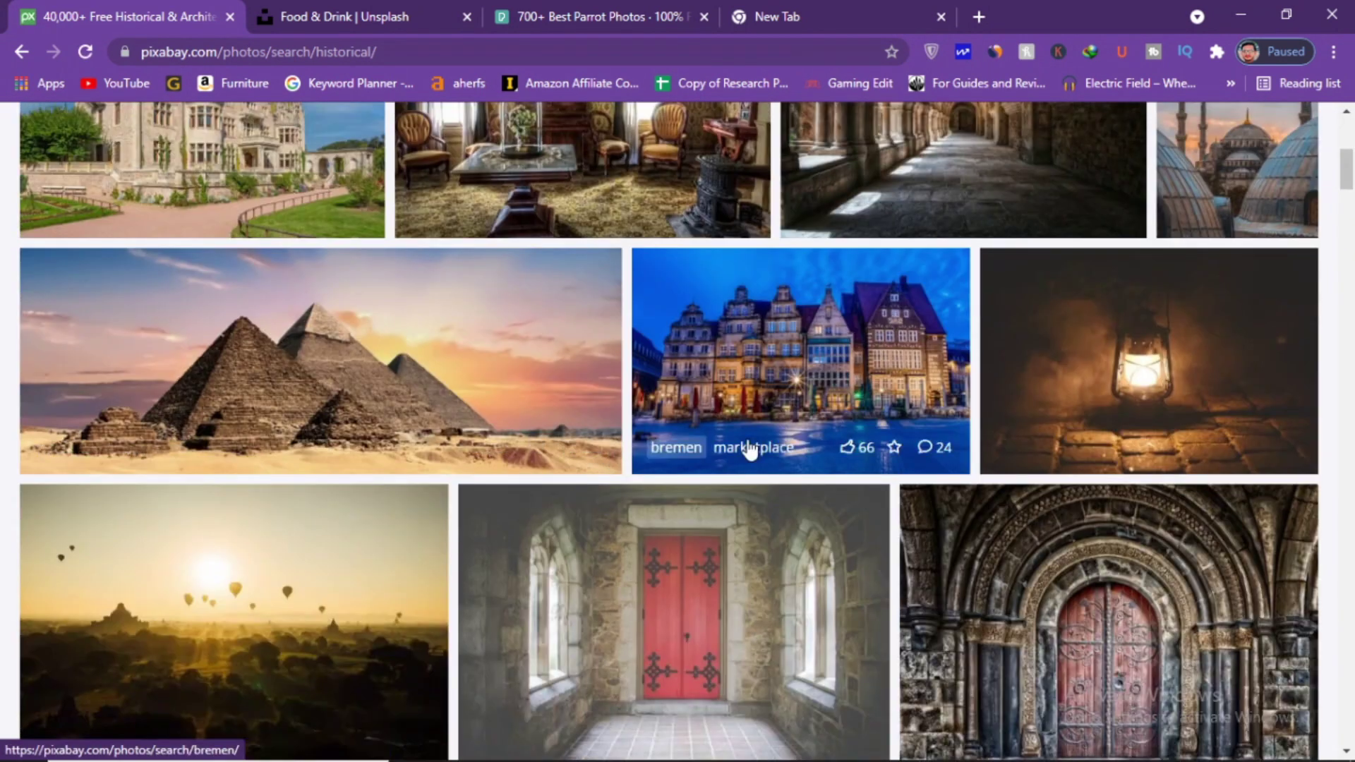
scroll(1094, 424, up, 5)
scroll(1083, 423, down, 4)
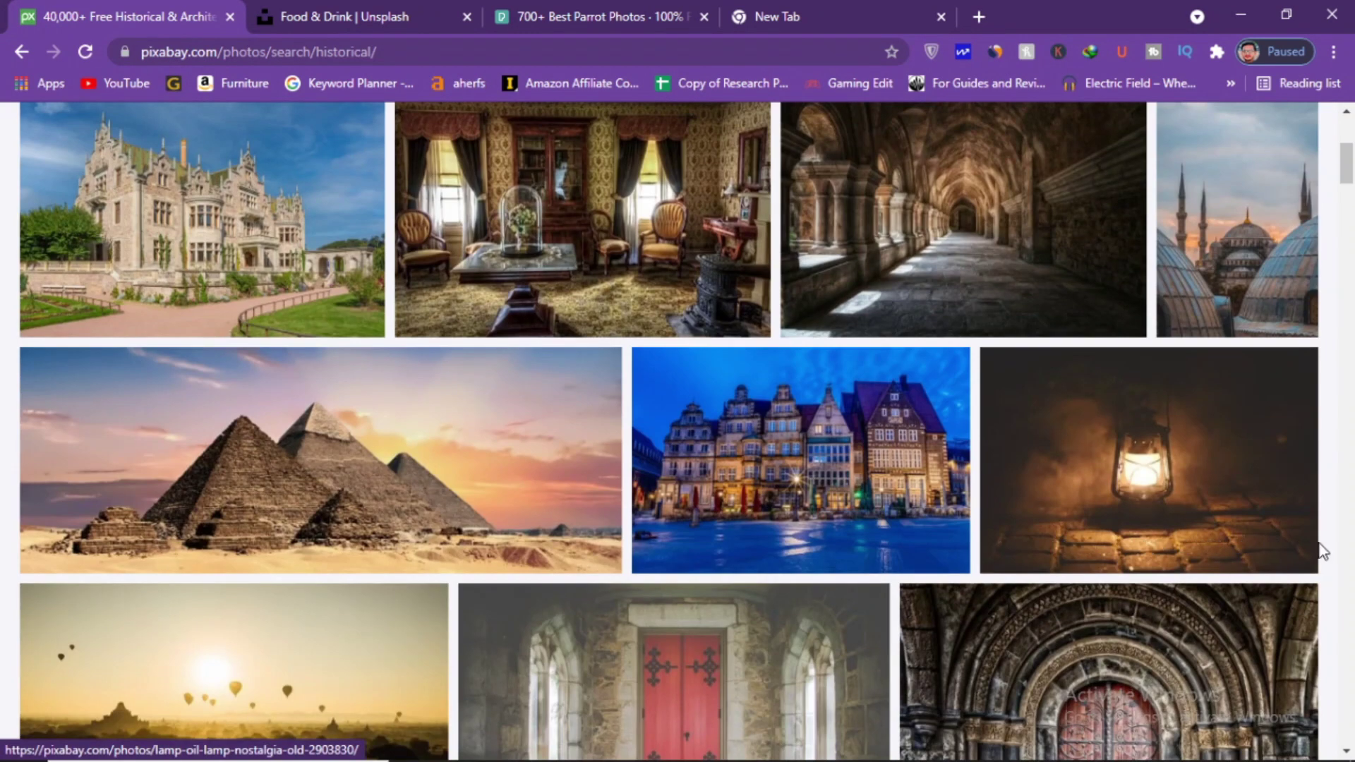
right_click(1079, 474)
click(1138, 124)
Open the Julius Caesar sculpture photo from further down the historical results in a new browser tab.
scroll(770, 462, down, 1)
scroll(770, 462, down, 15)
scroll(919, 443, down, 15)
scroll(886, 438, down, 10)
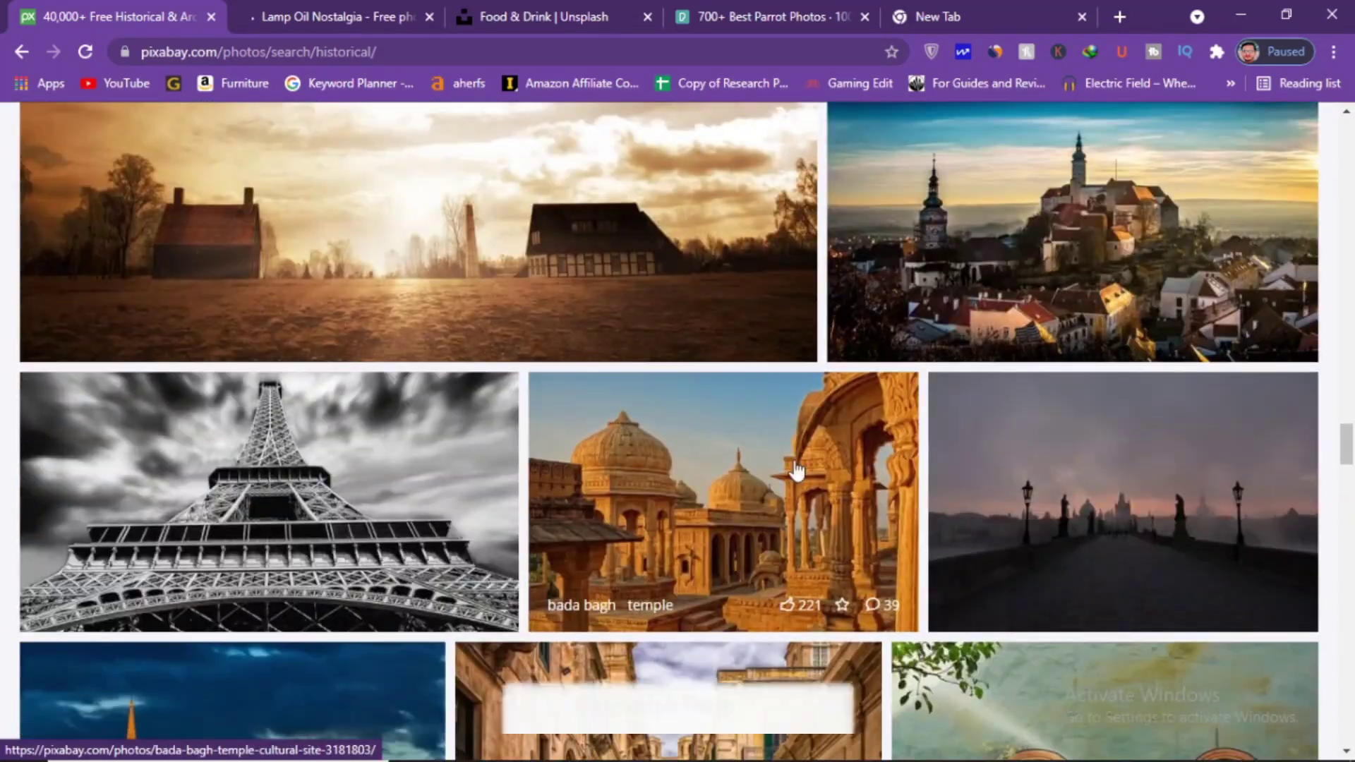
scroll(795, 470, down, 10)
scroll(651, 367, down, 15)
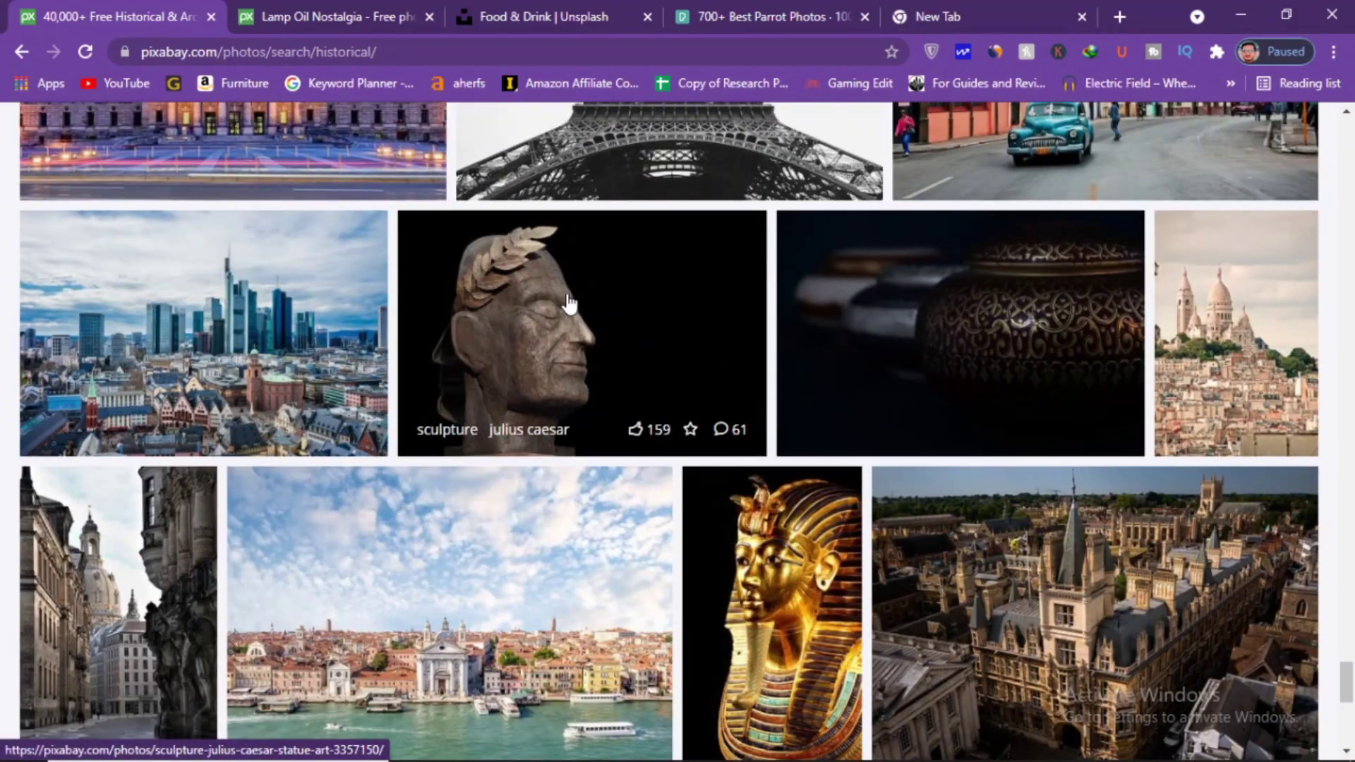
right_click(570, 304)
click(604, 305)
Switch from the Pixabay results to the open Unsplash page and go to the Unsplash home page.
scroll(569, 325, down, 8)
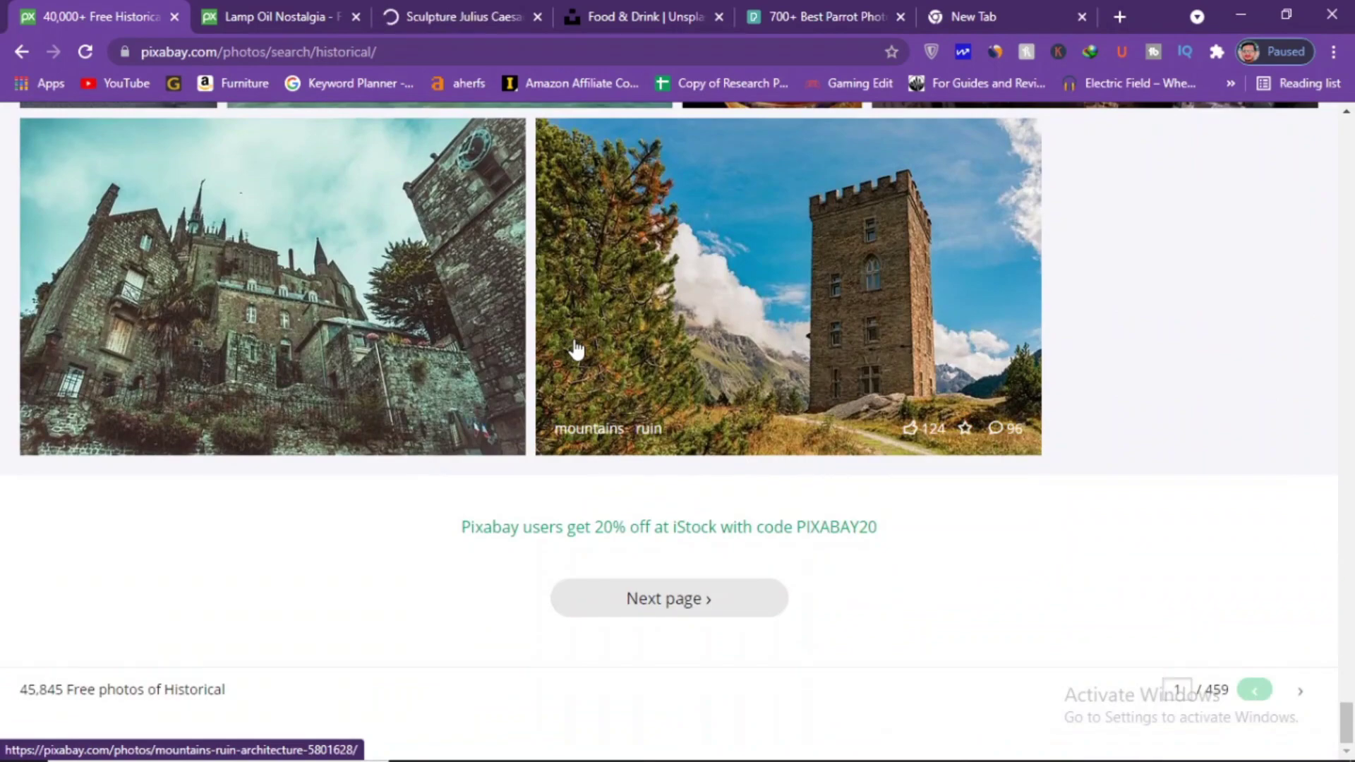
scroll(576, 348, up, 15)
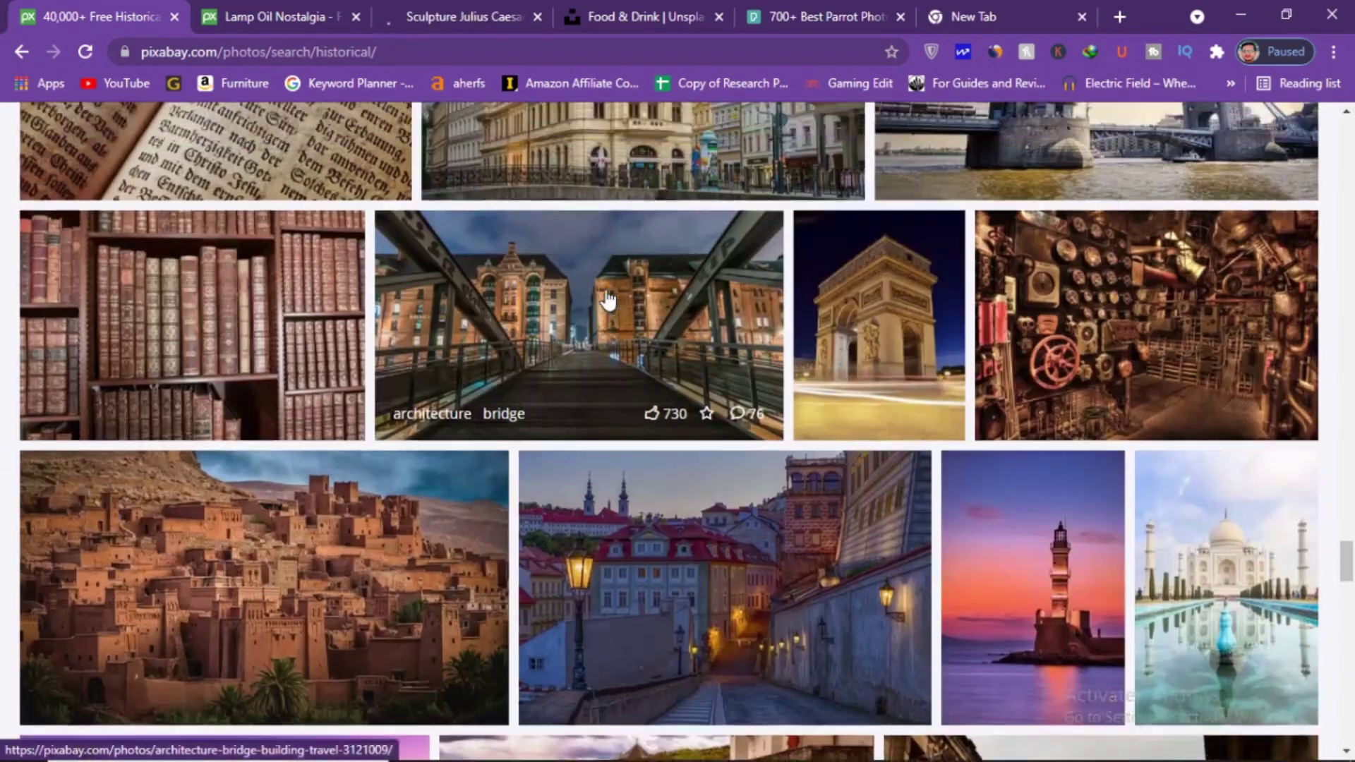
scroll(607, 300, up, 10)
click(600, 16)
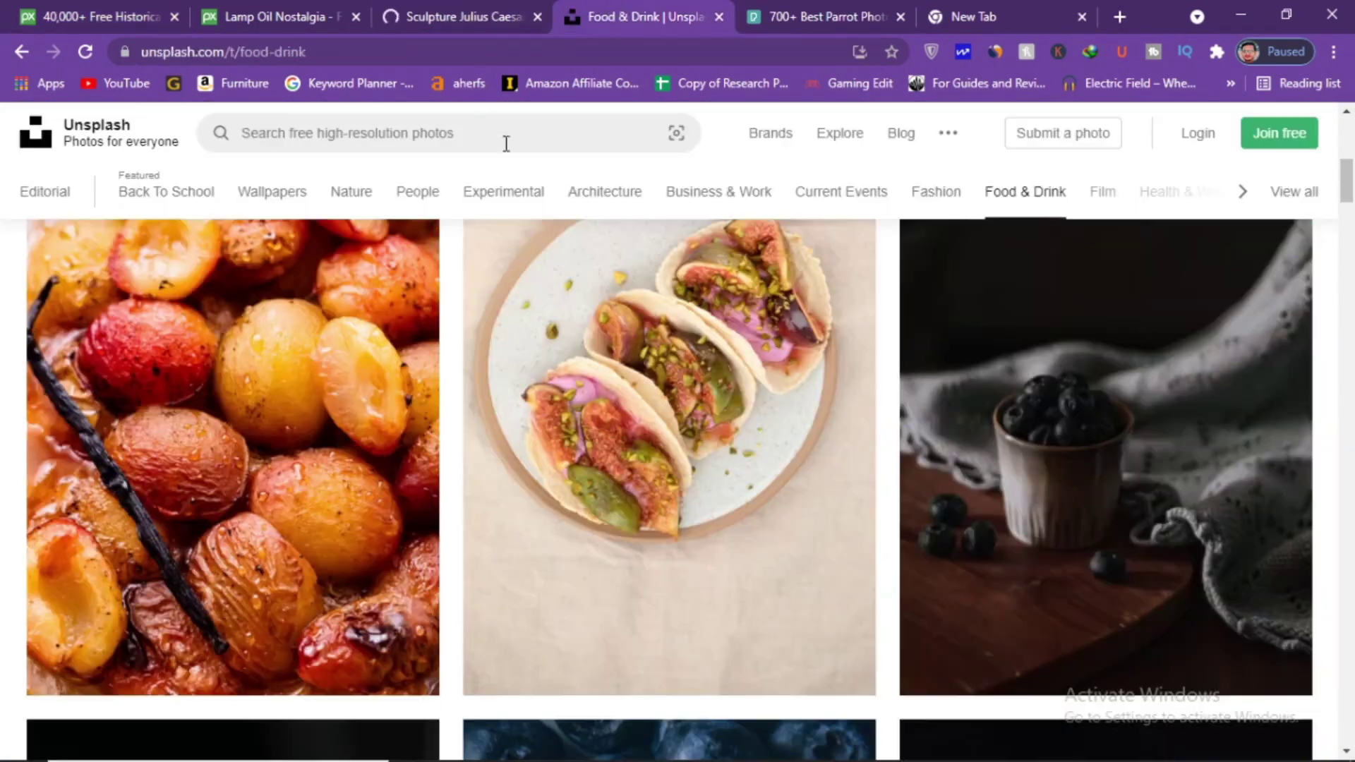
click(69, 131)
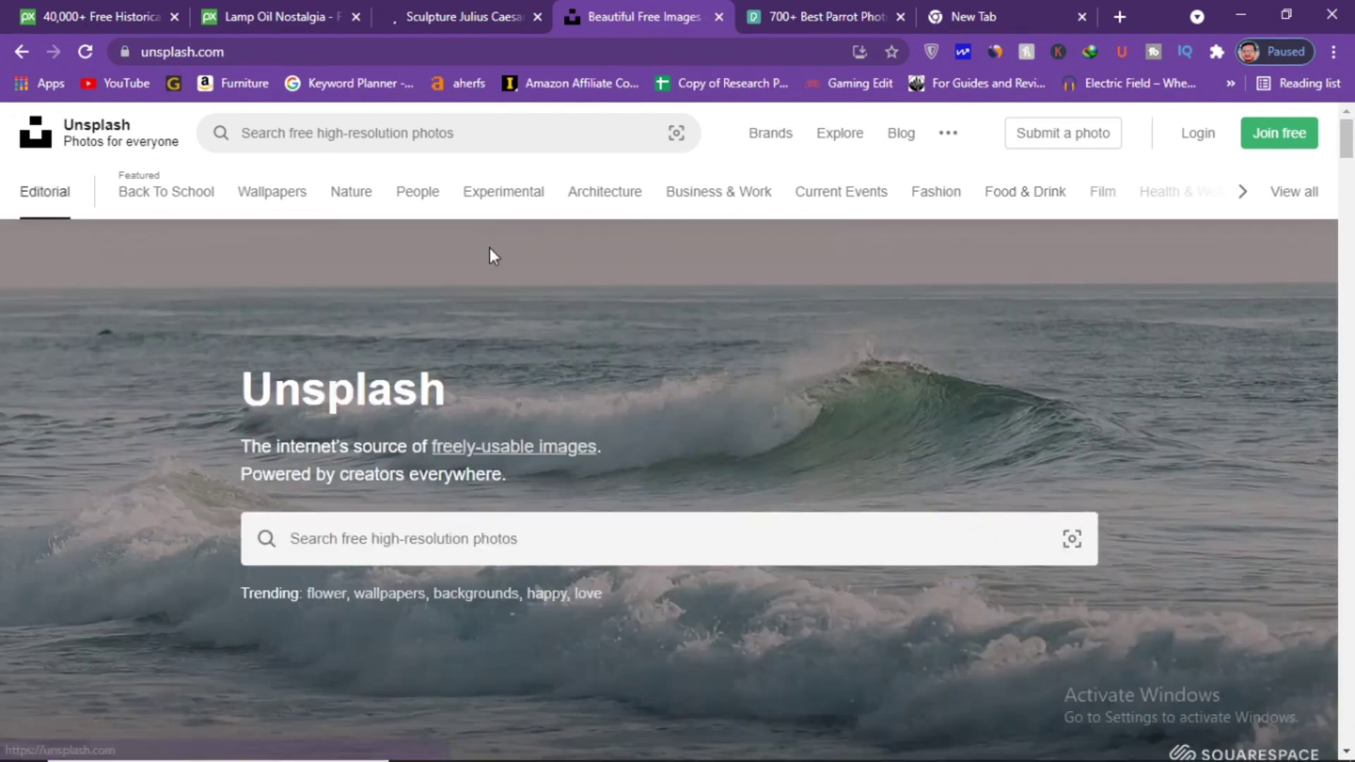
Search Unsplash for "motivational" photos.
click(367, 136)
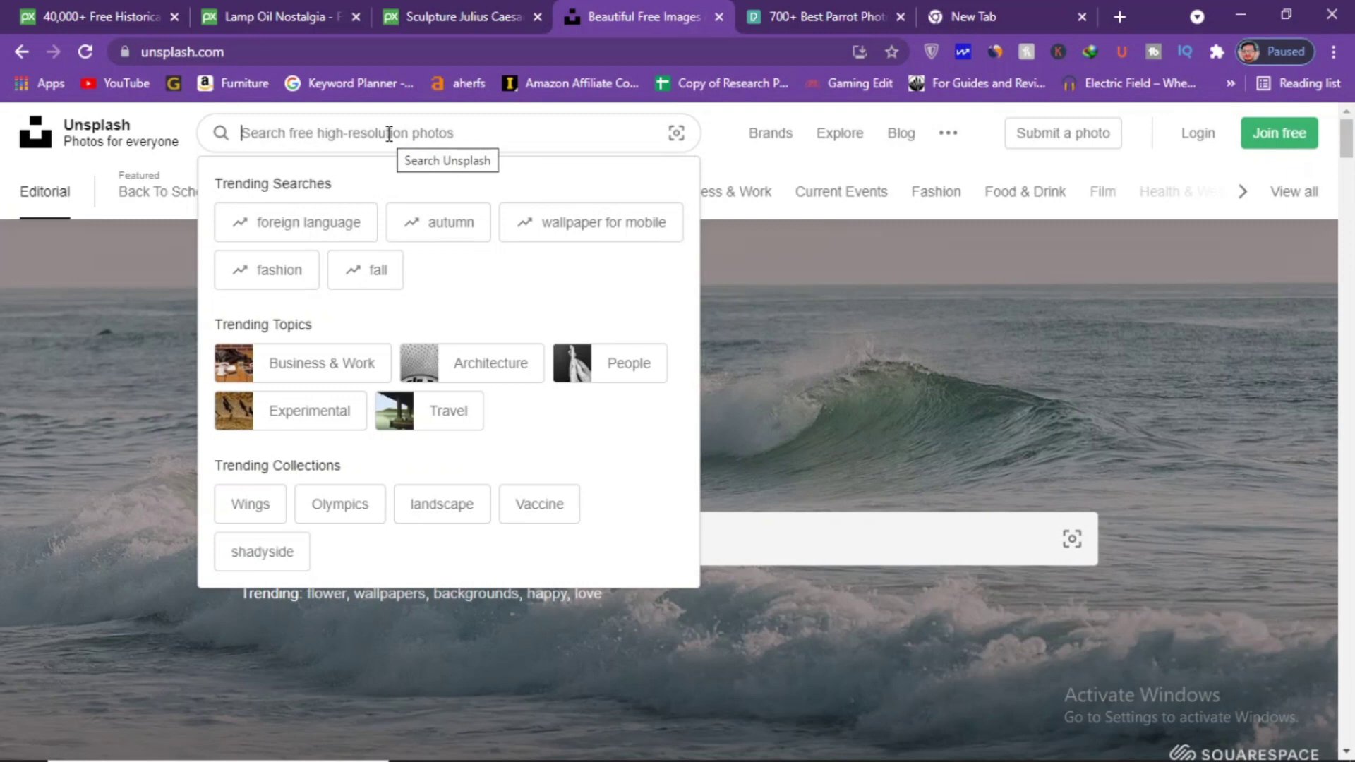
text(mo)
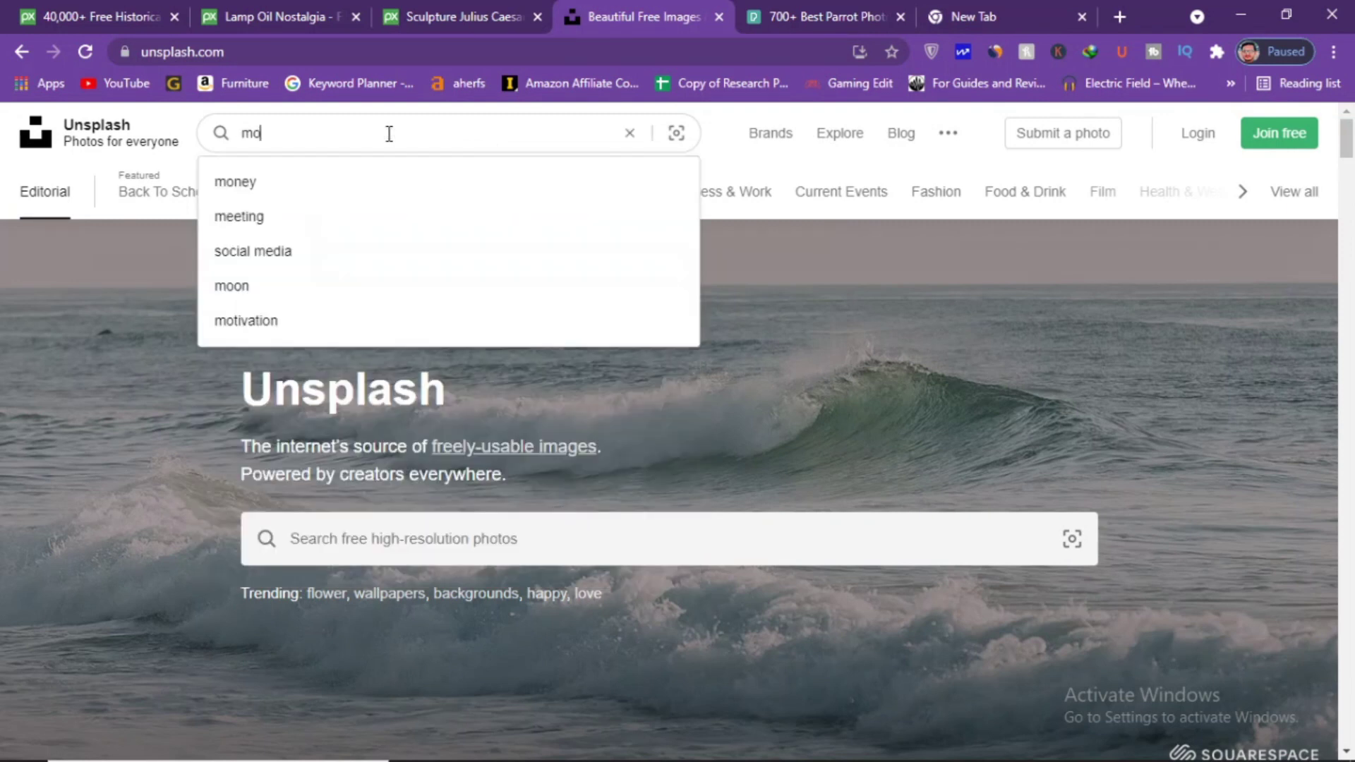
text(tivational)
key(Return)
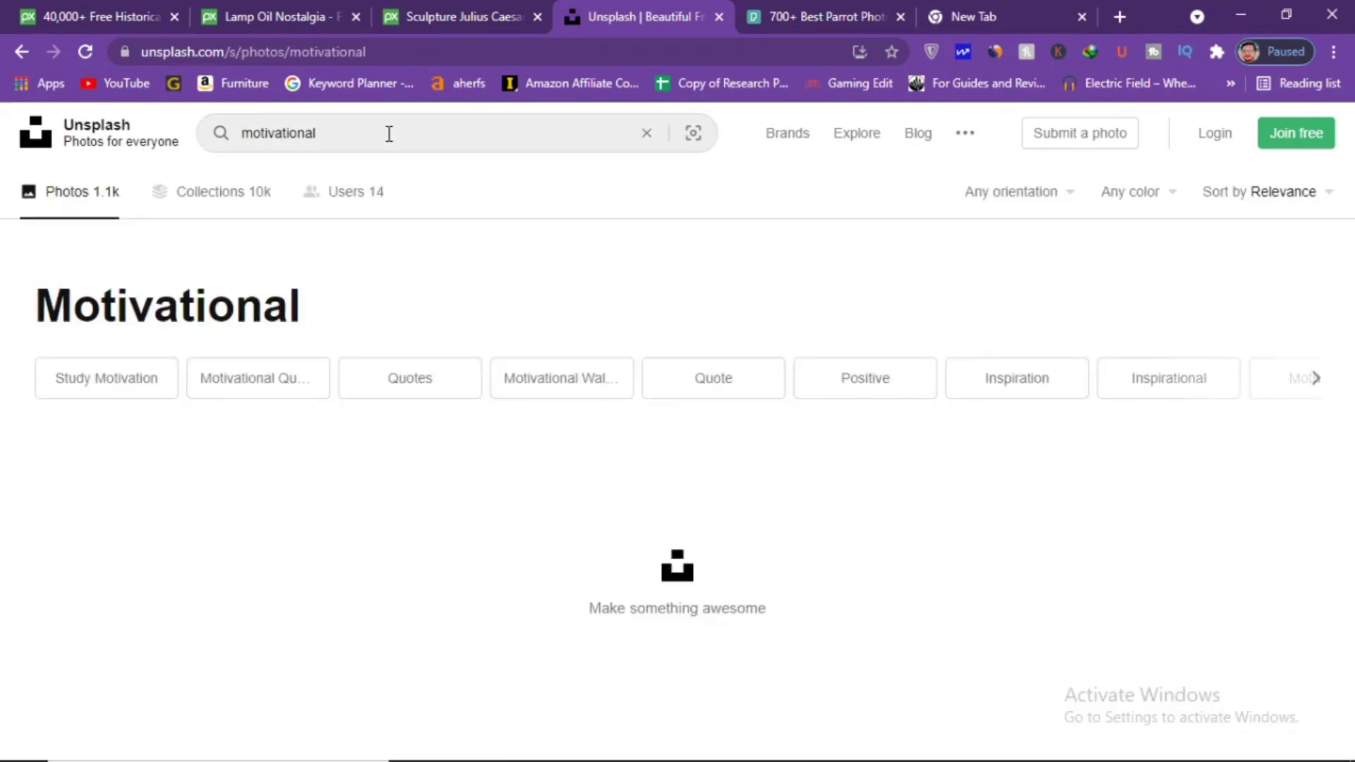
Open the photo of glasses lying on a "Dream it. Believe it. Achieve it." notebook in a new browser tab.
scroll(699, 457, down, 10)
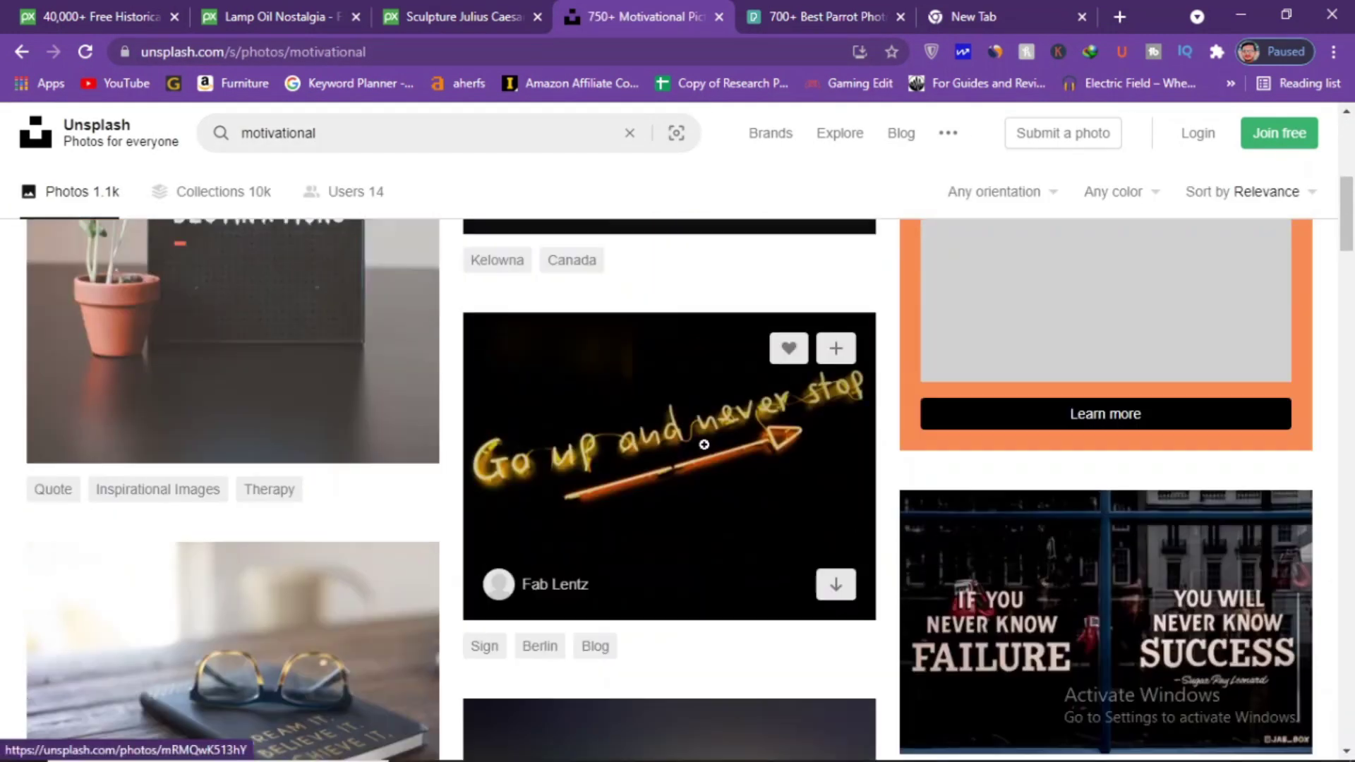
scroll(706, 439, down, 3)
scroll(687, 373, up, 3)
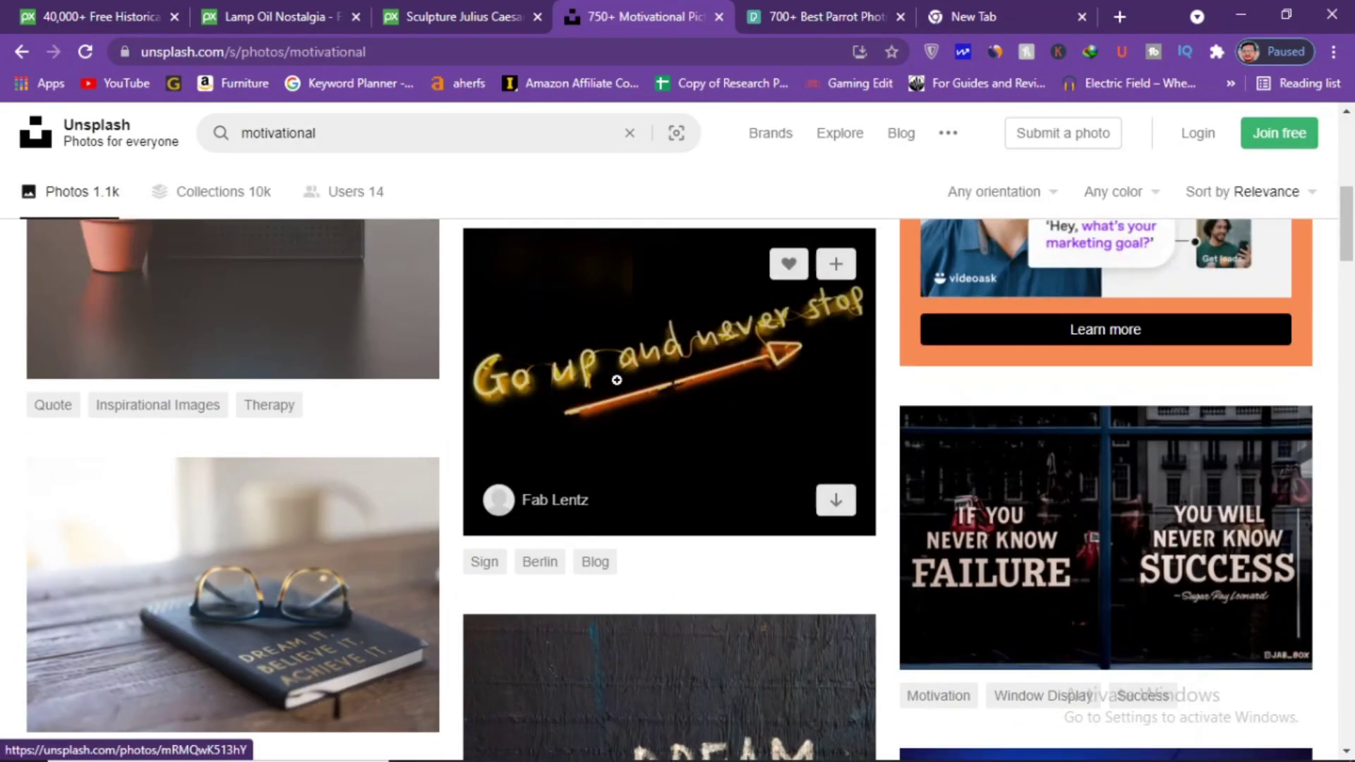
scroll(275, 379, down, 3)
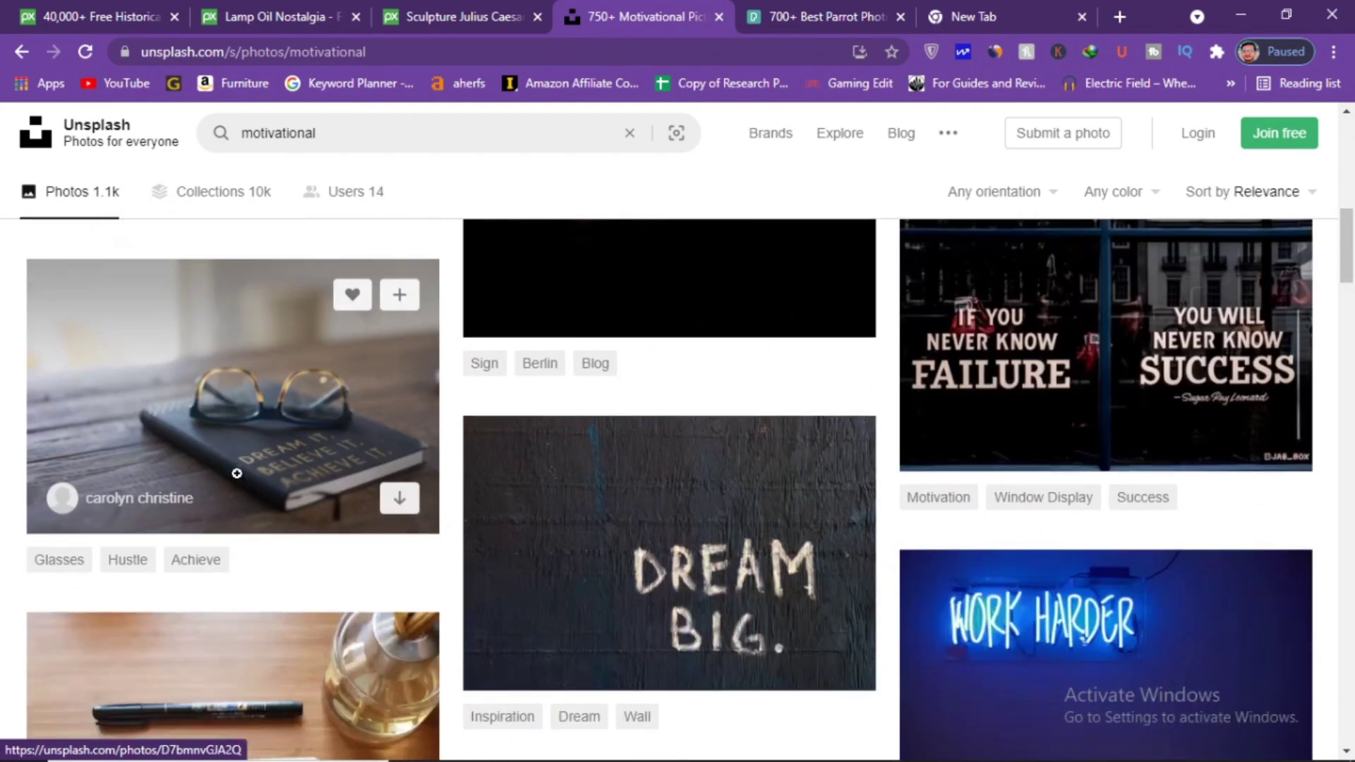
right_click(212, 400)
click(304, 416)
Open the photo of hanging light bulbs from further down the motivational results in a new browser tab.
scroll(699, 445, down, 15)
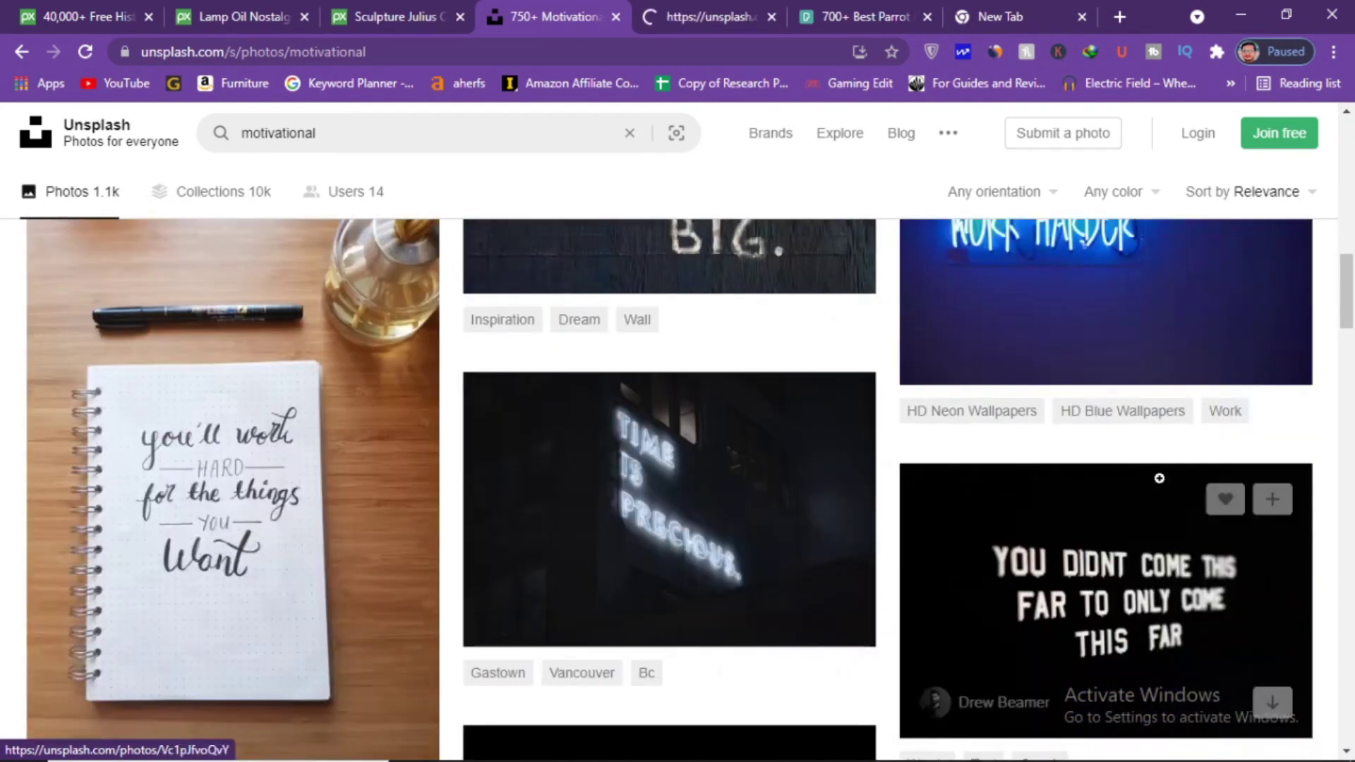
scroll(710, 443, down, 11)
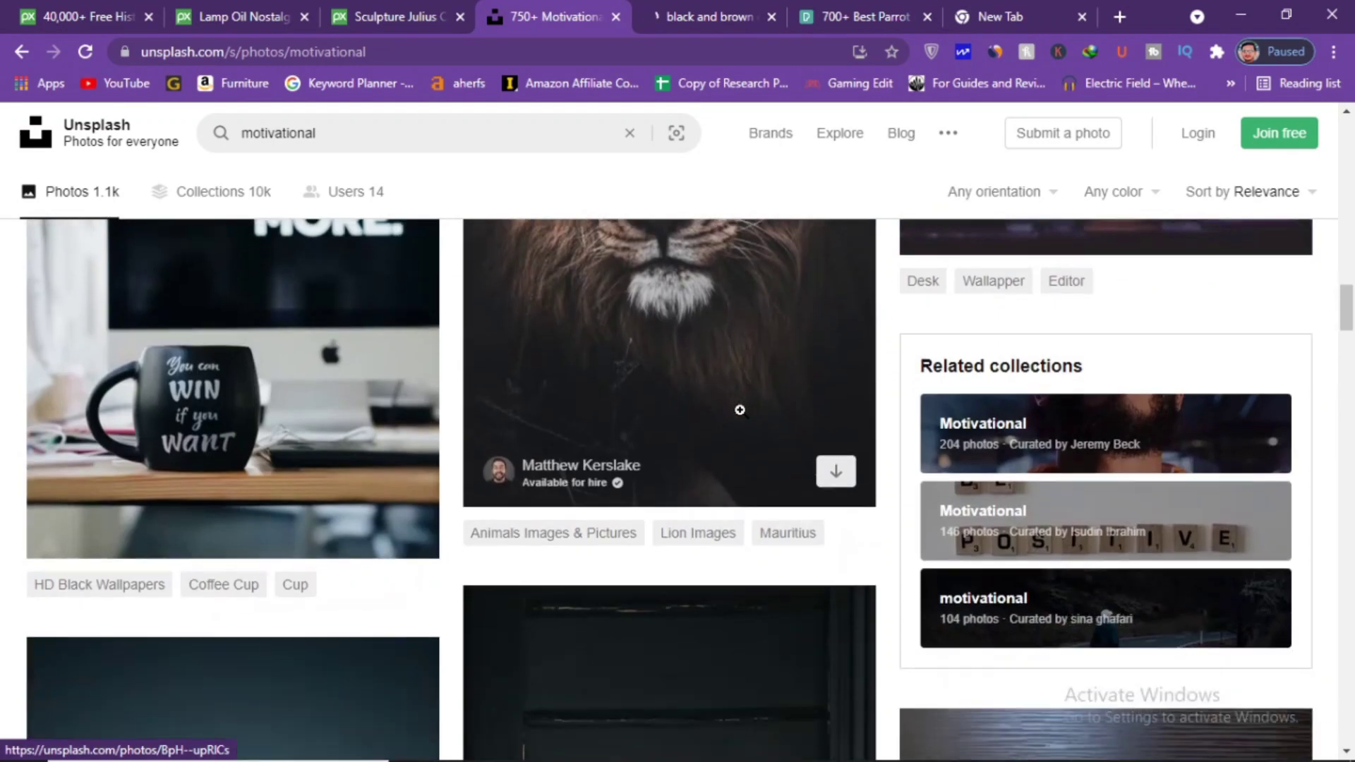
scroll(992, 423, up, 2)
scroll(448, 414, up, 3)
scroll(739, 414, down, 10)
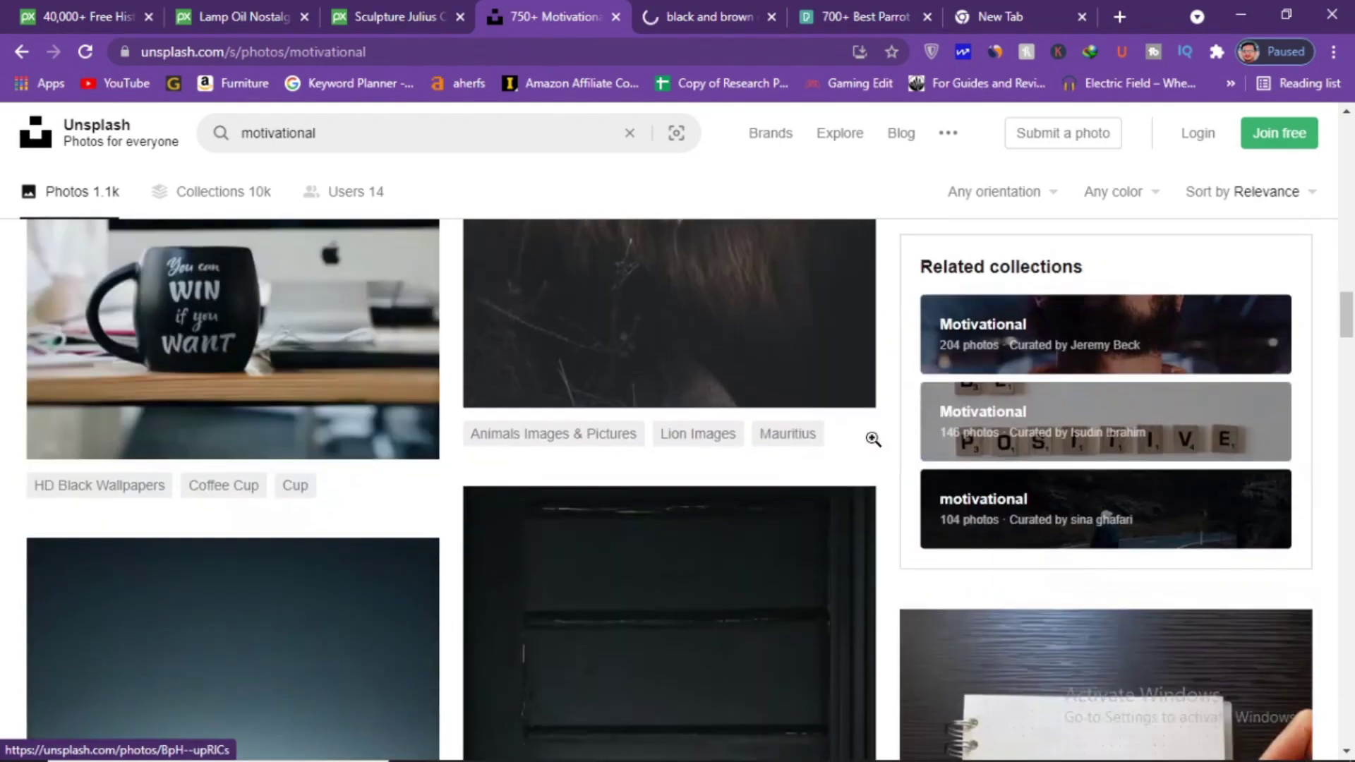
scroll(956, 454, down, 20)
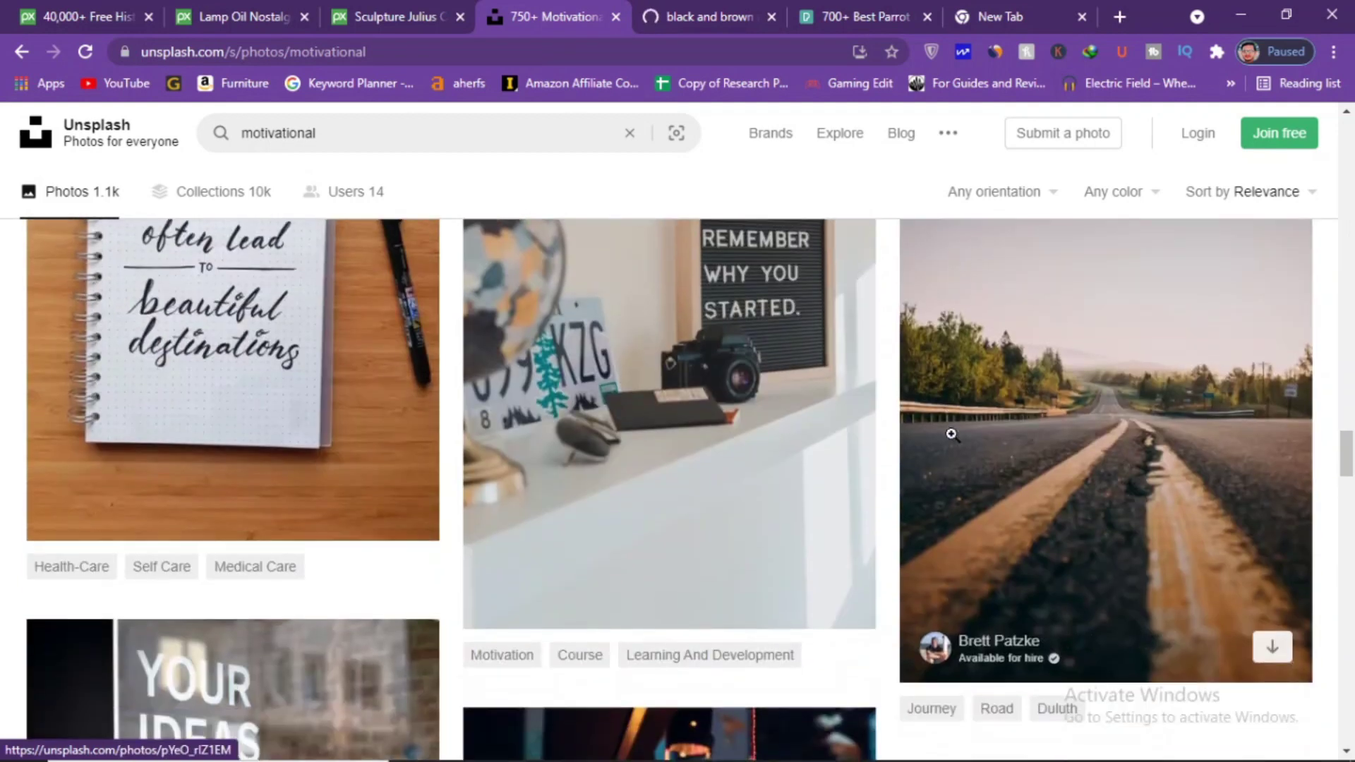
scroll(951, 434, down, 11)
scroll(911, 445, up, 7)
right_click(710, 521)
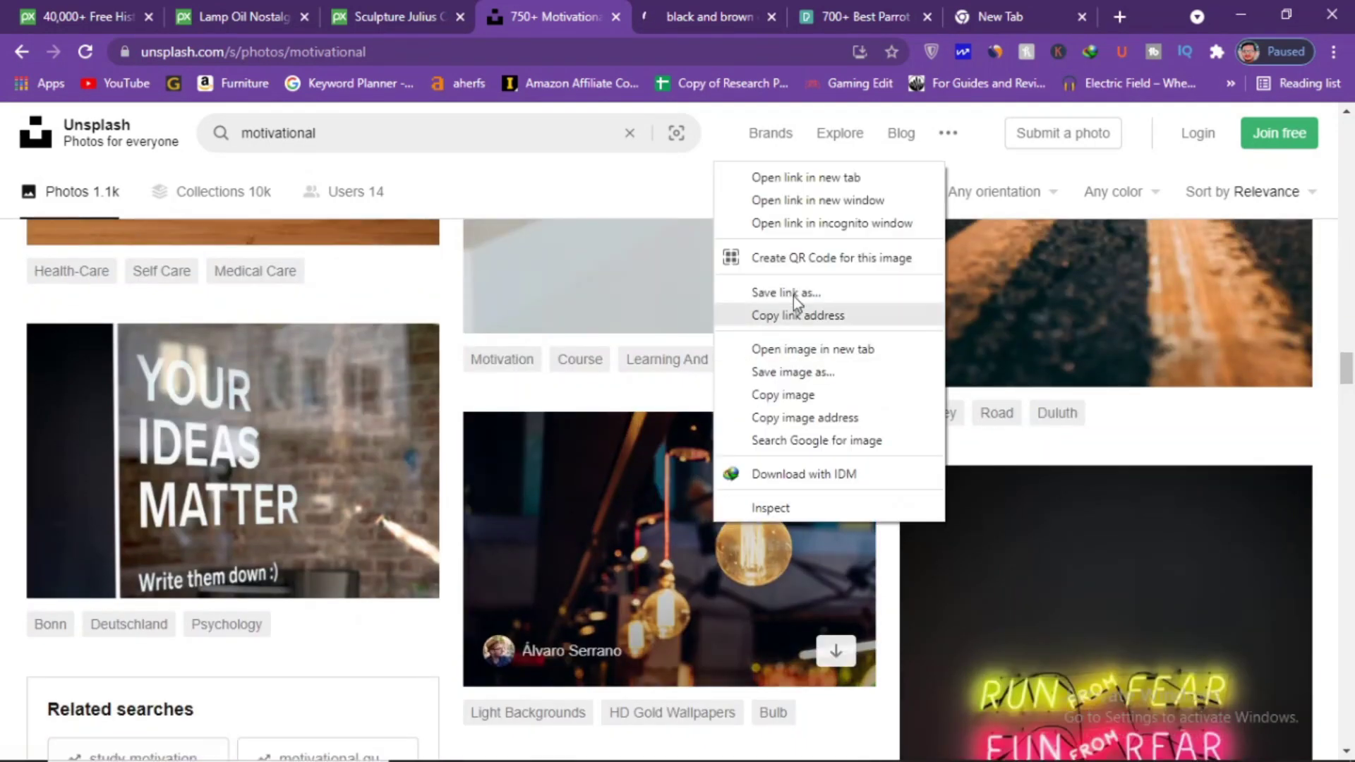
click(819, 180)
Browse further through the motivational photos and switch to the Pixabay page of the oil lamp photo.
scroll(844, 580, down, 11)
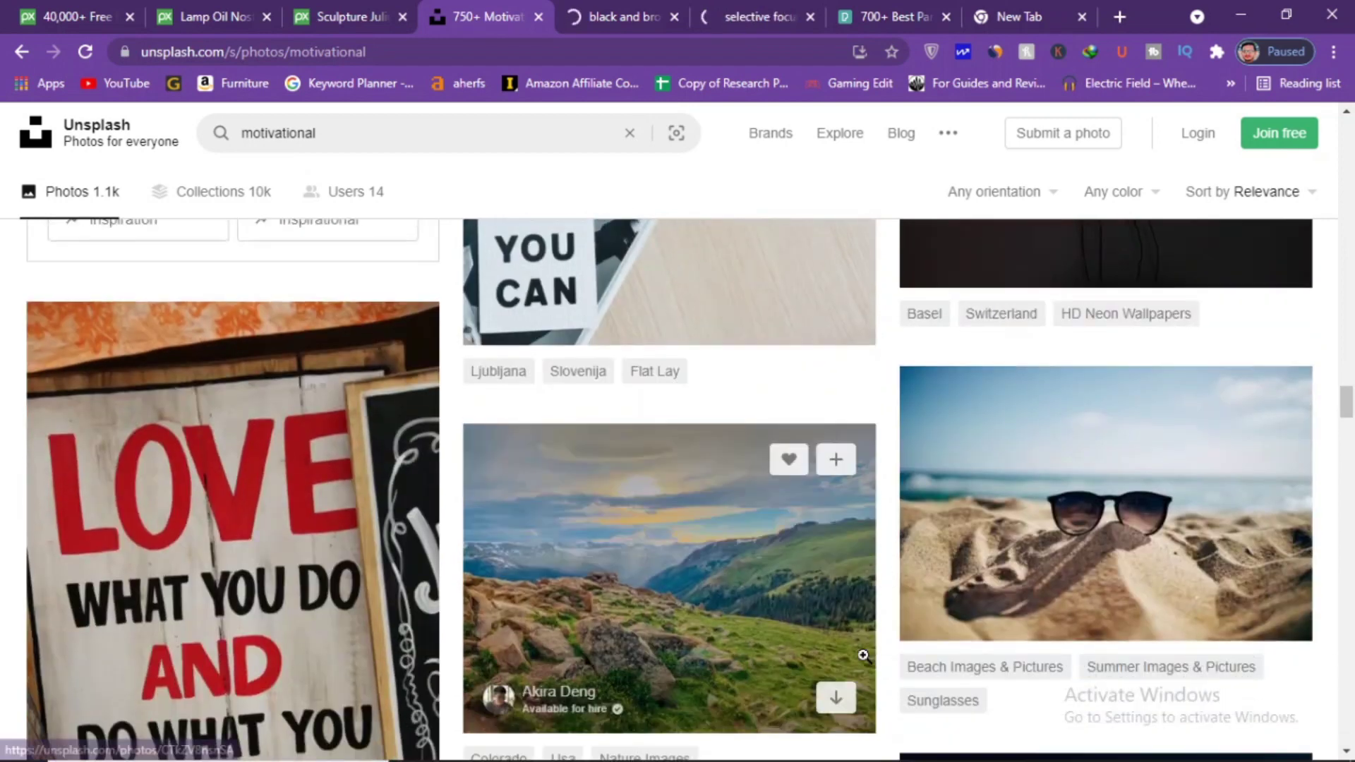
scroll(860, 620, down, 5)
scroll(929, 402, down, 20)
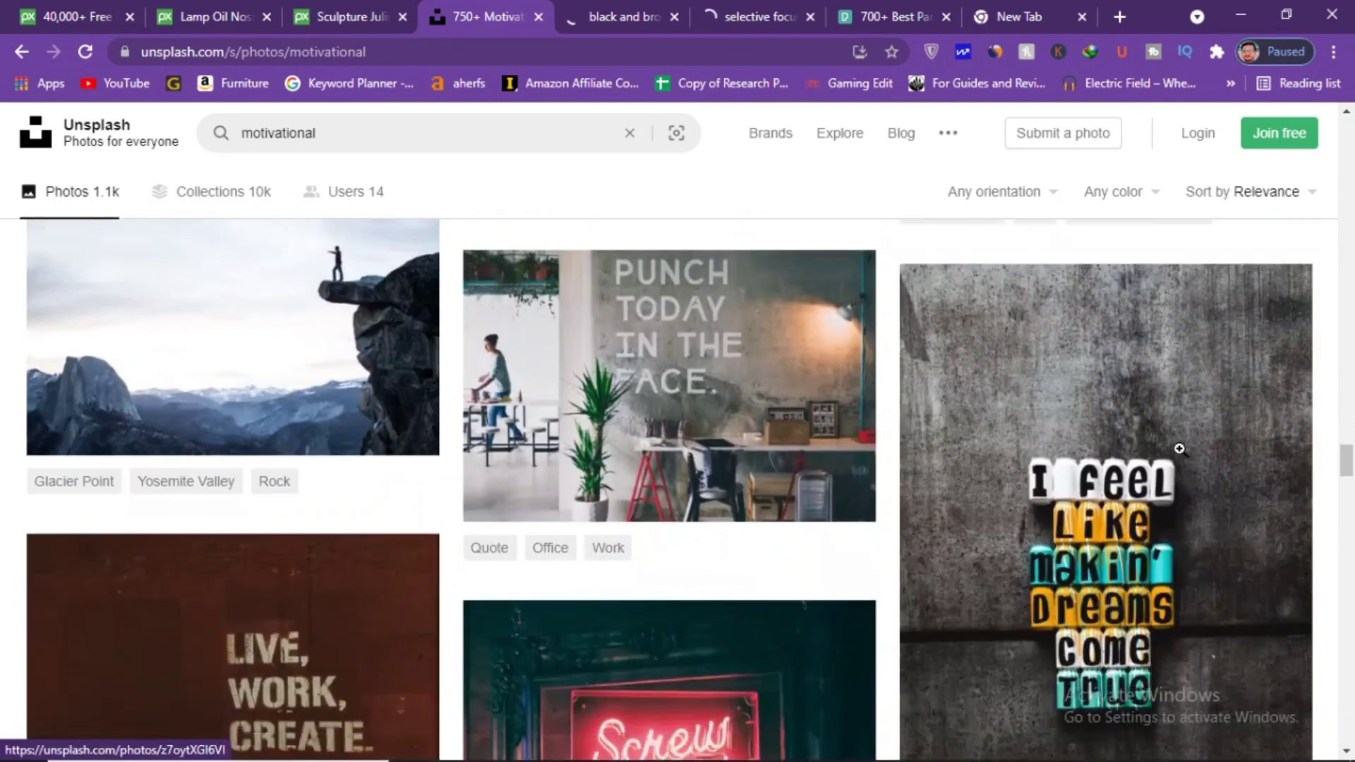
scroll(679, 351, down, 4)
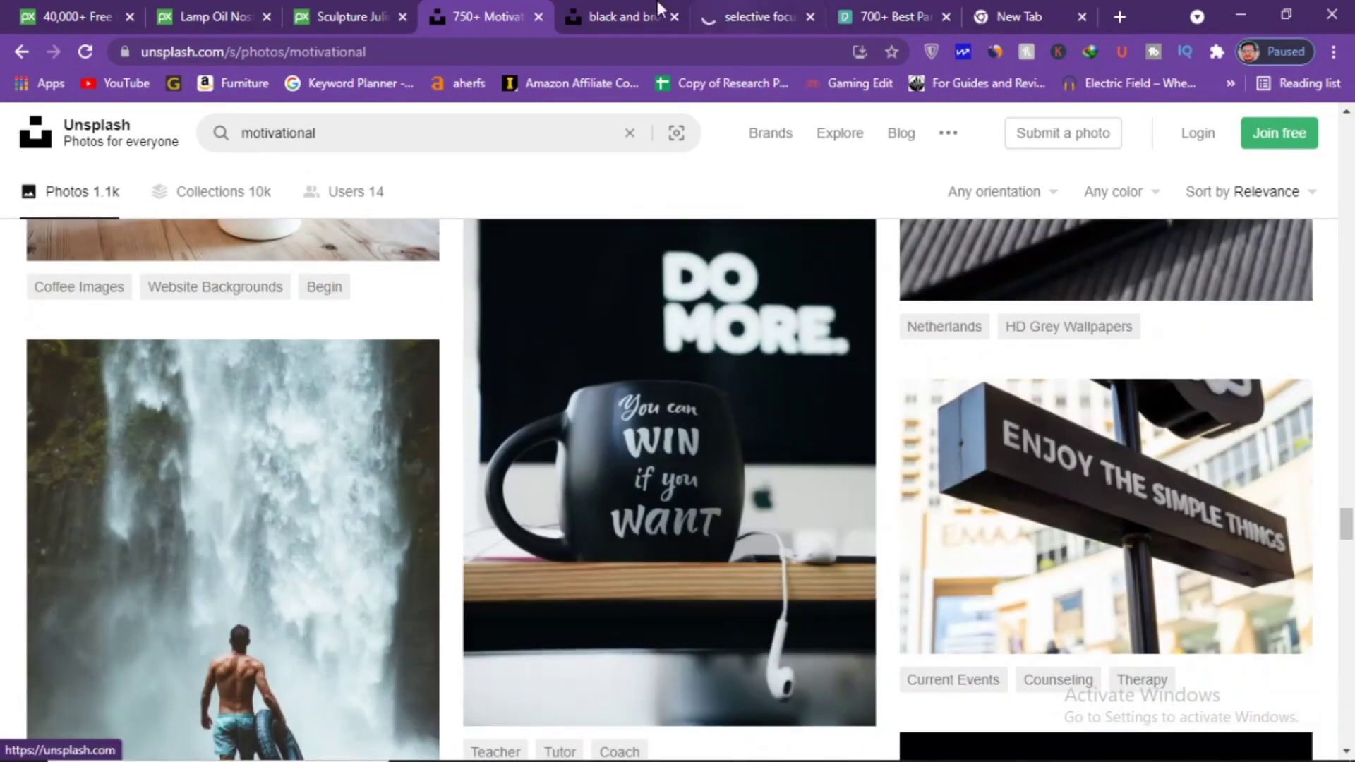
click(261, 11)
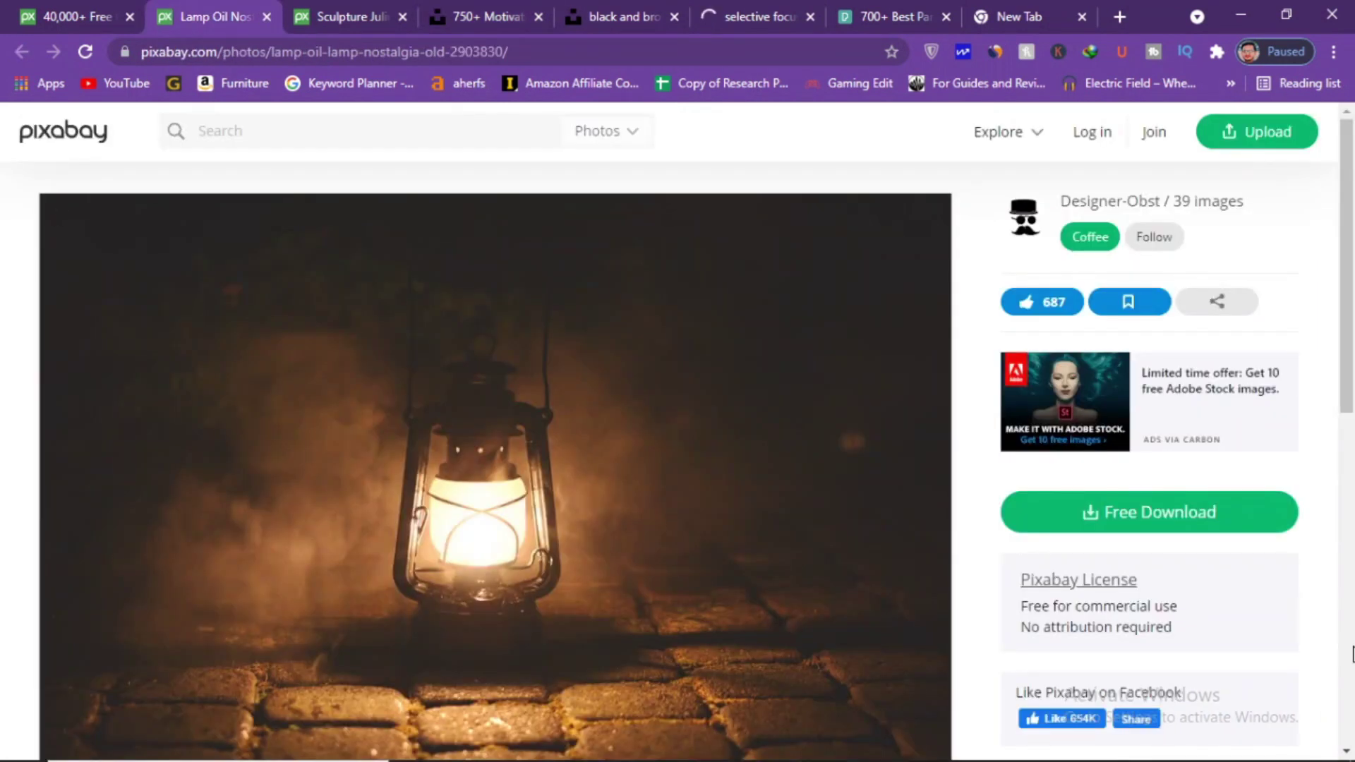
Download the oil lamp photo from Pixabay as a 1920×1283 JPG, completing the captcha by selecting the taxi images.
click(1115, 518)
click(1113, 694)
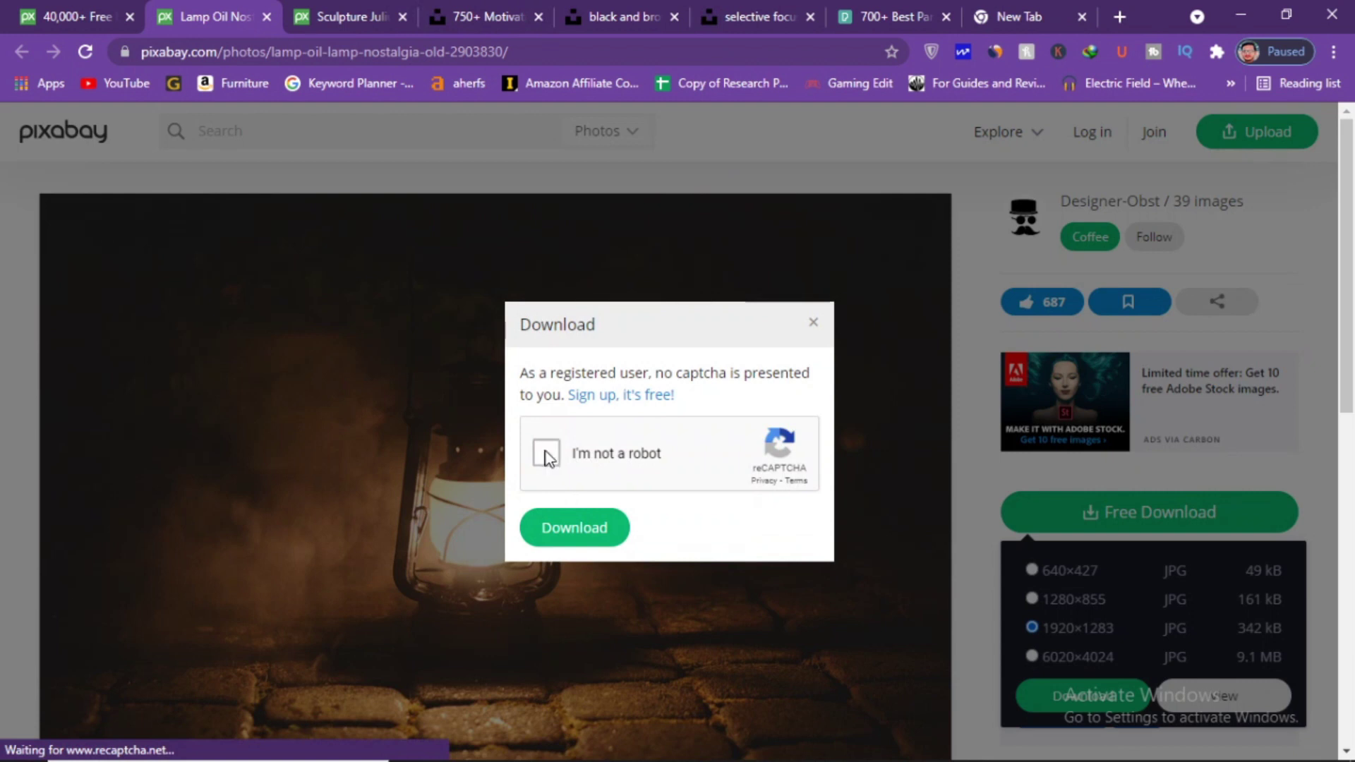
click(544, 454)
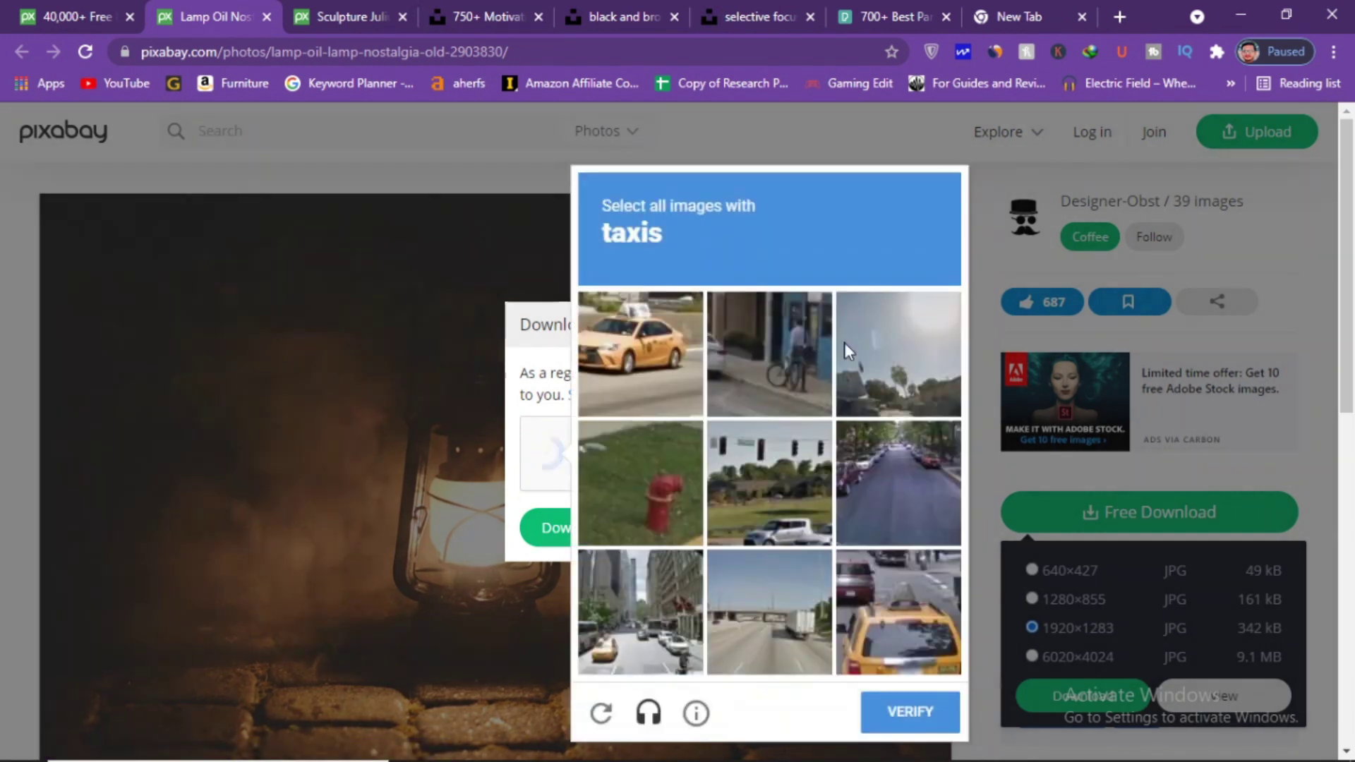
click(602, 351)
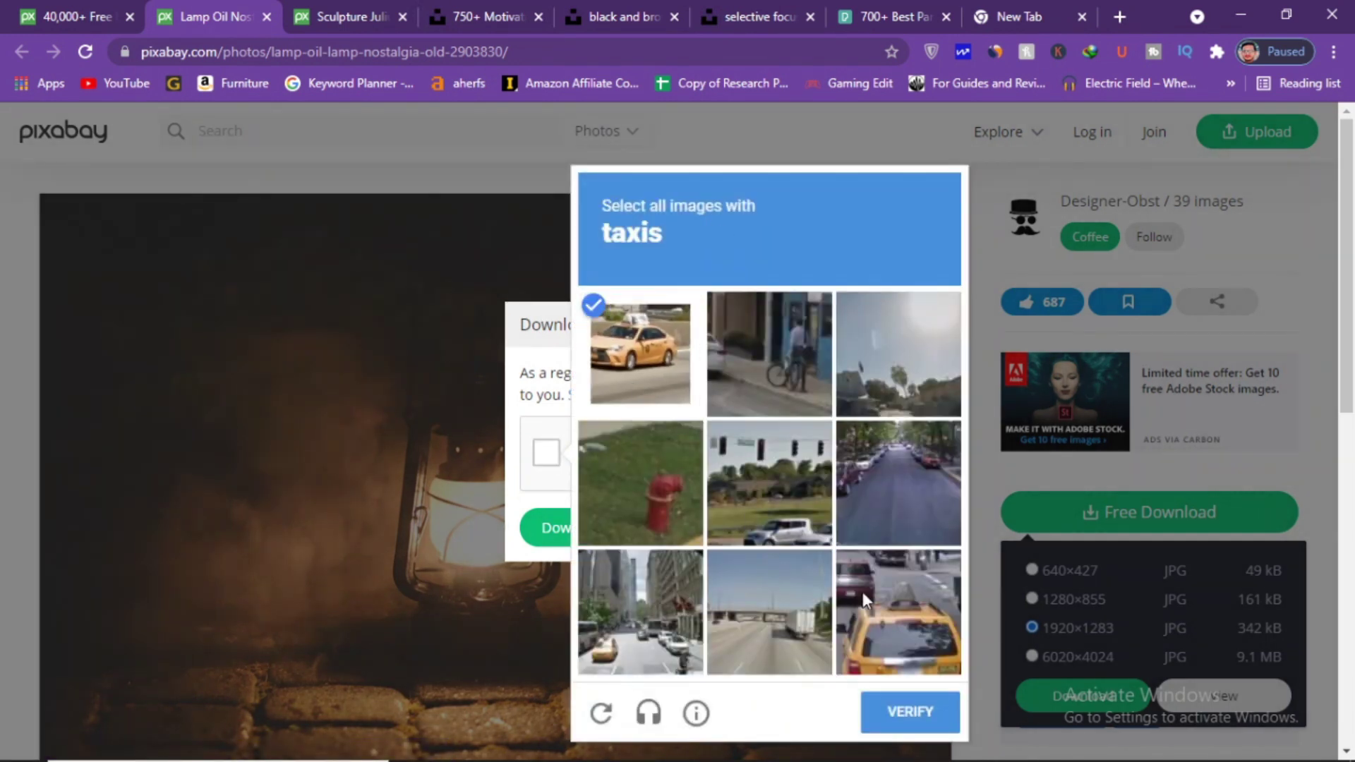
click(895, 619)
click(631, 616)
click(895, 712)
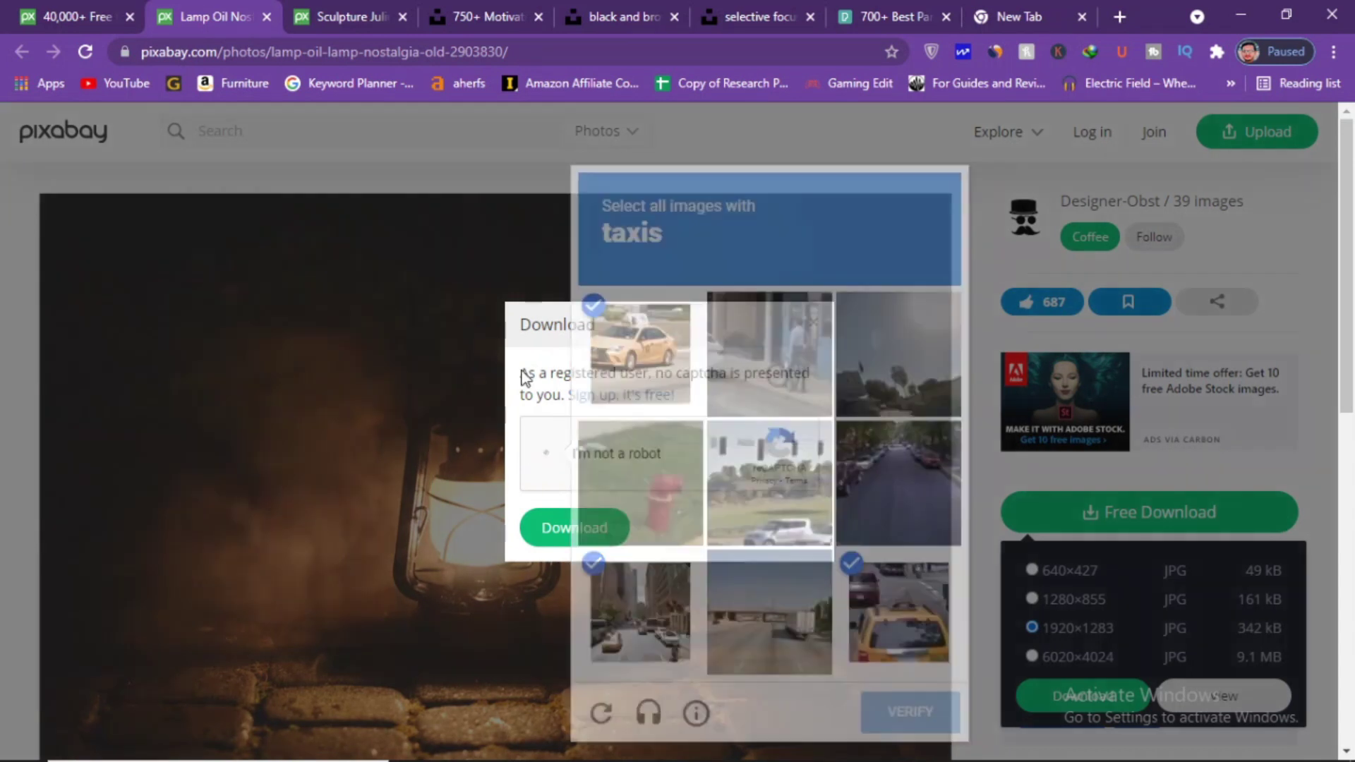
click(589, 526)
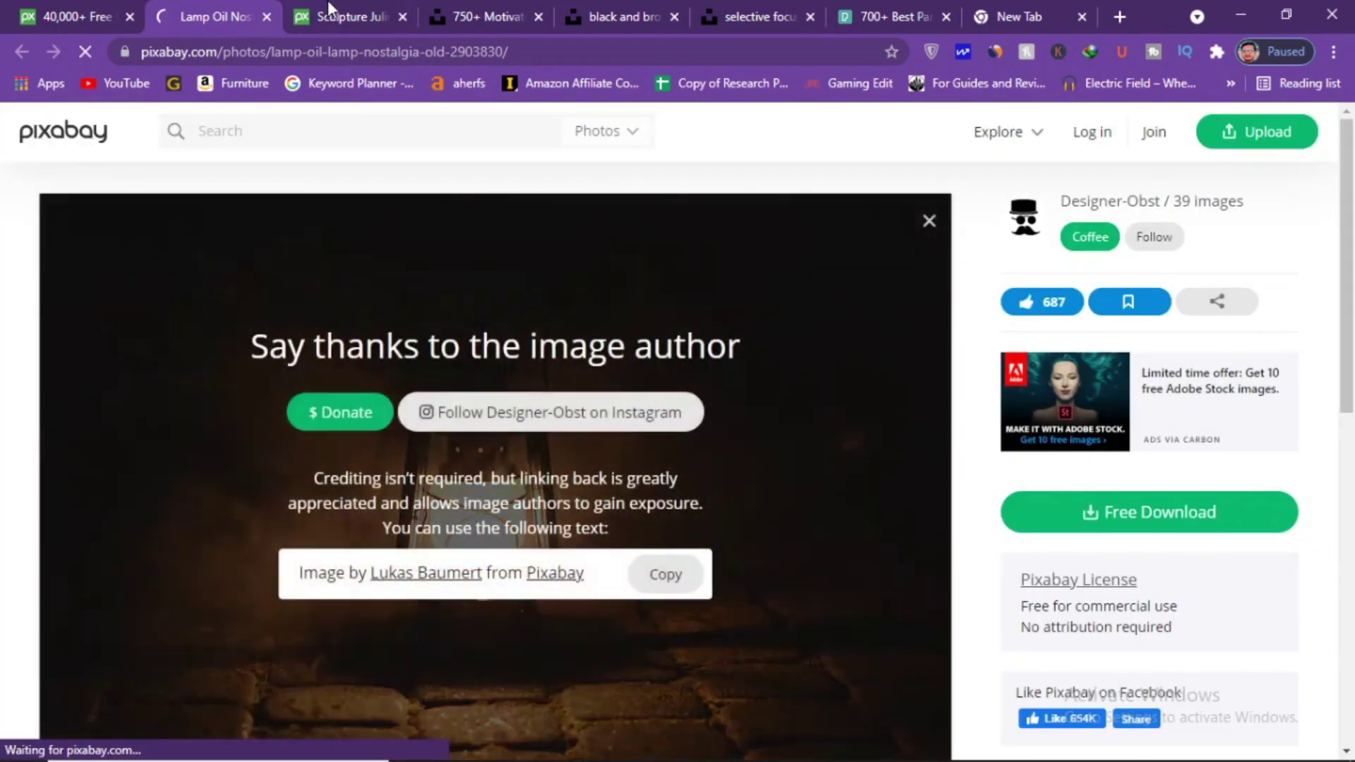
Download the Julius Caesar sculpture photo from its Pixabay page as a 1920×1279 JPG, completing the captcha by selecting the stairs images.
click(346, 15)
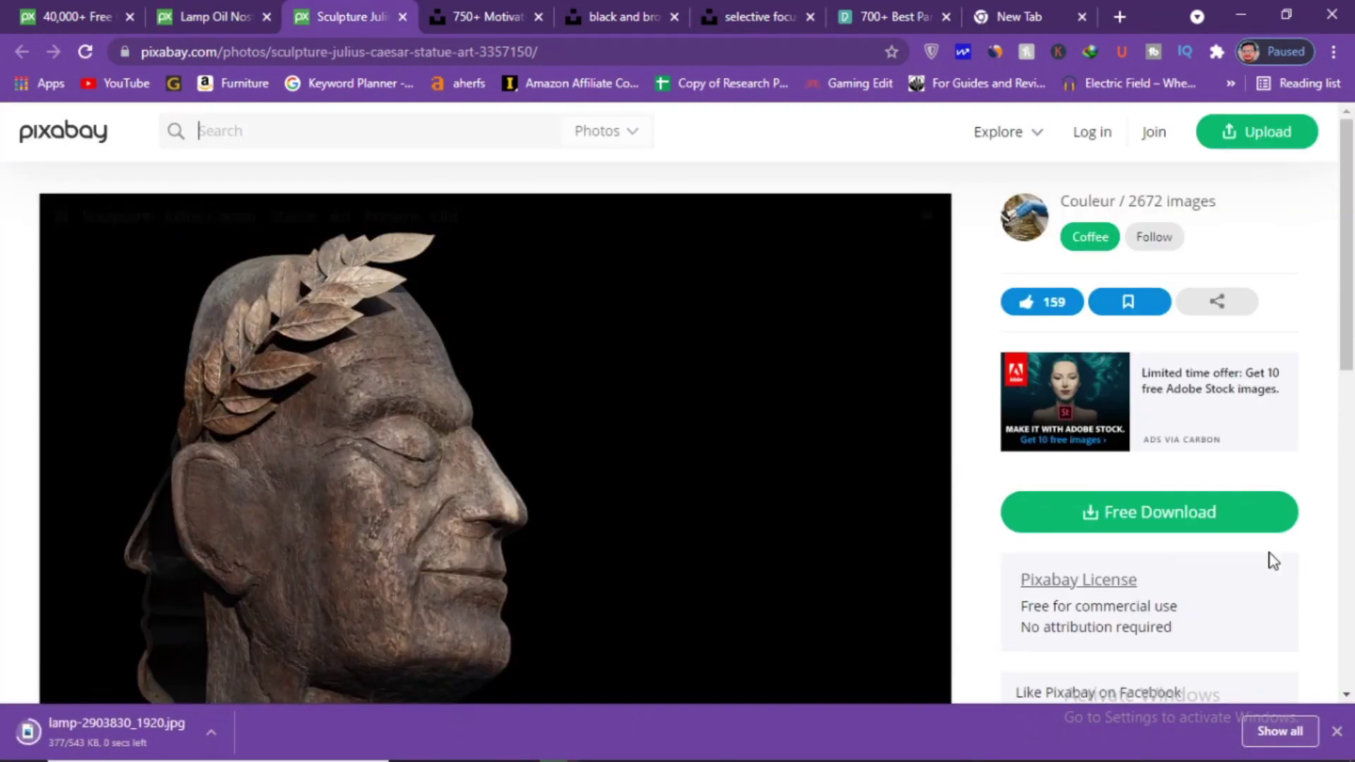
click(1125, 513)
click(1087, 452)
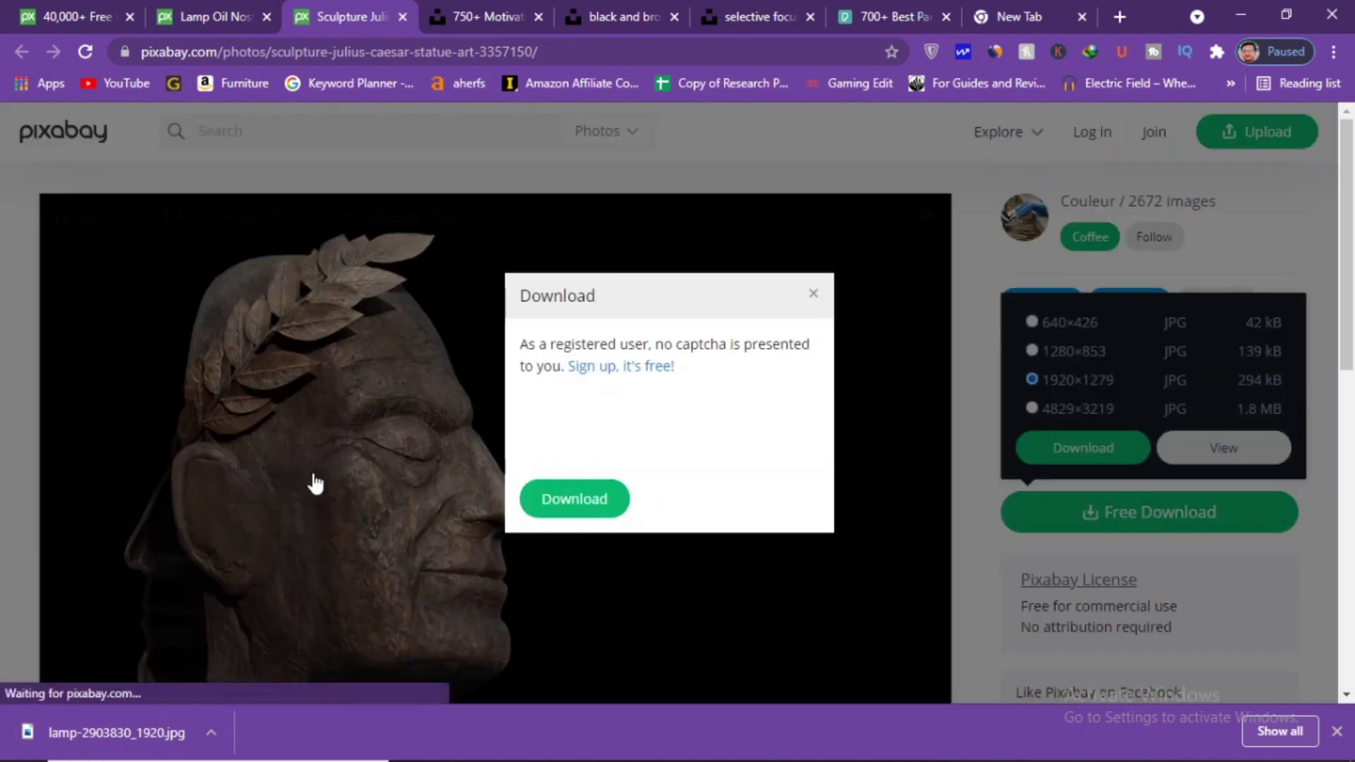
click(552, 426)
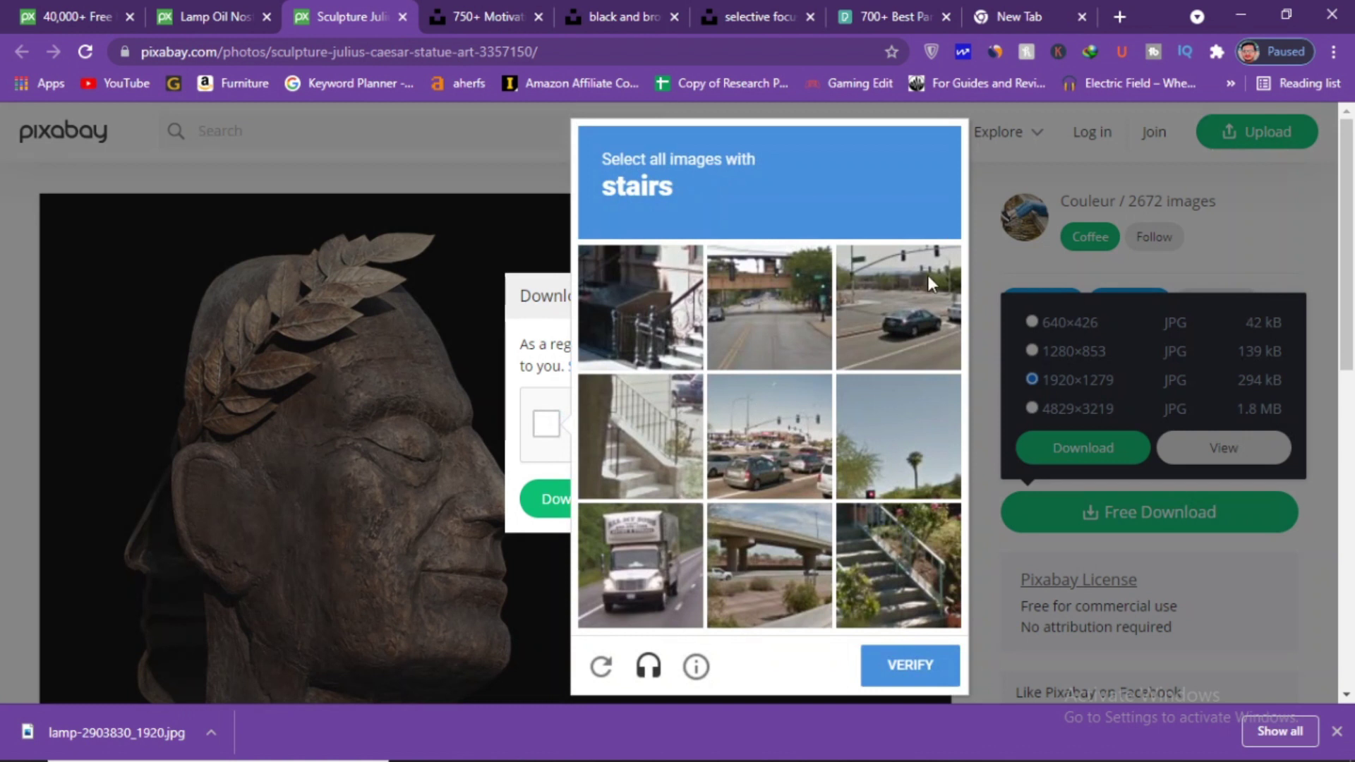
click(631, 452)
click(914, 575)
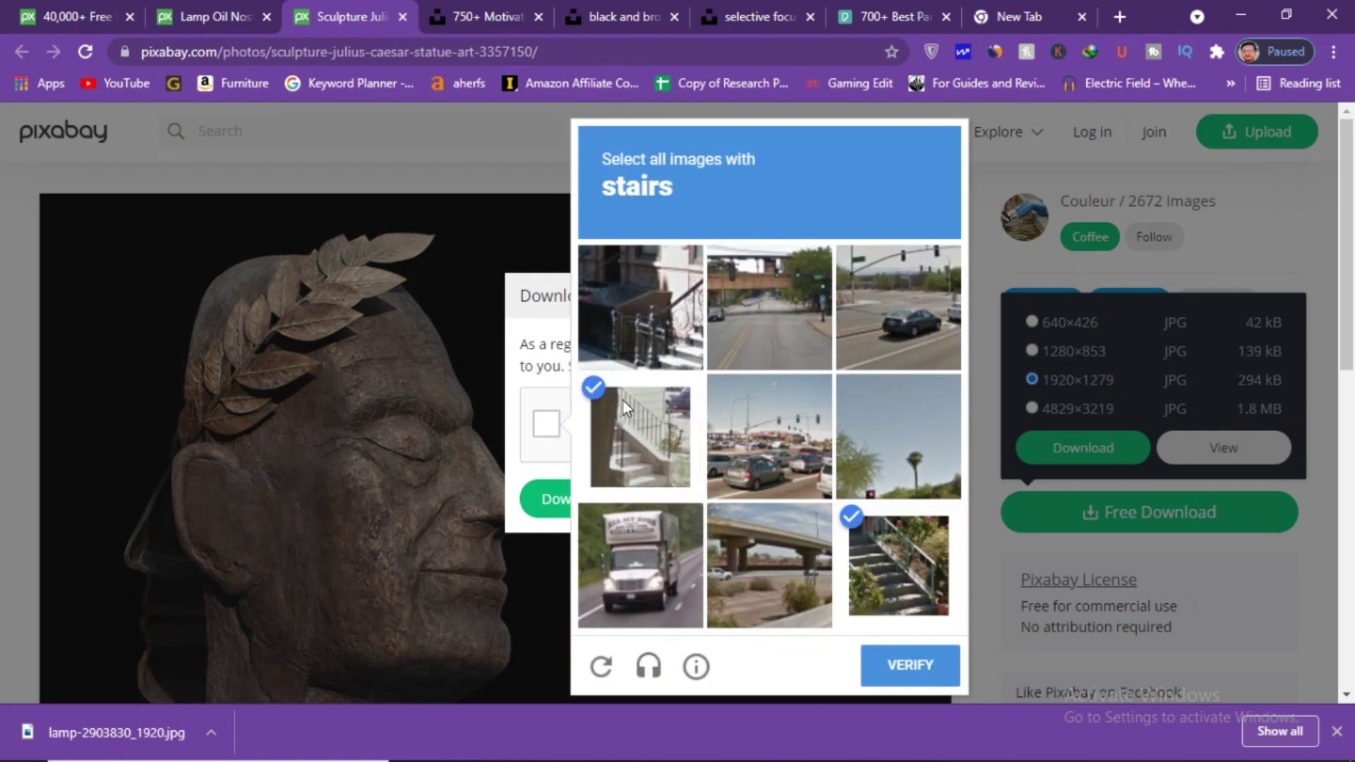
click(916, 667)
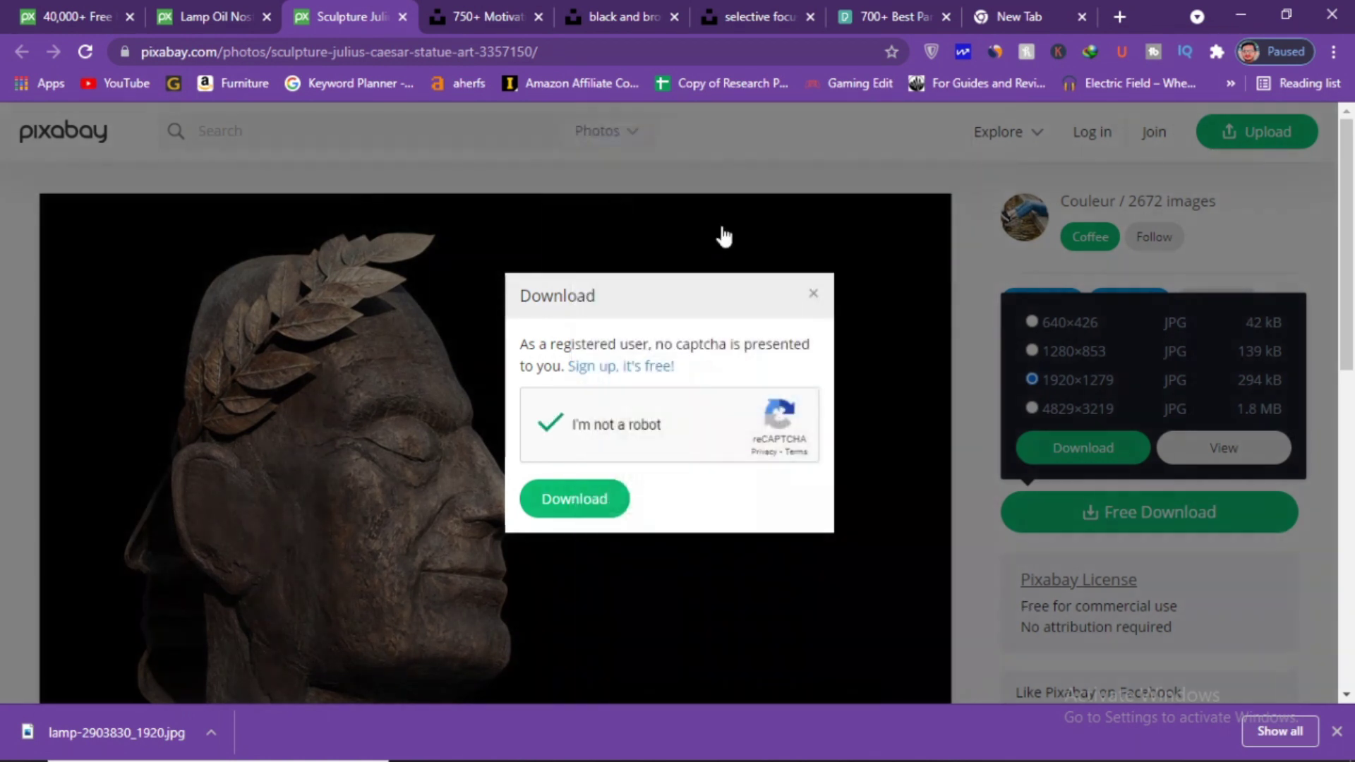
click(586, 516)
Download the Unsplash photos of the glasses on the notebook and of the hanging light bulbs from their opened pages.
click(443, 14)
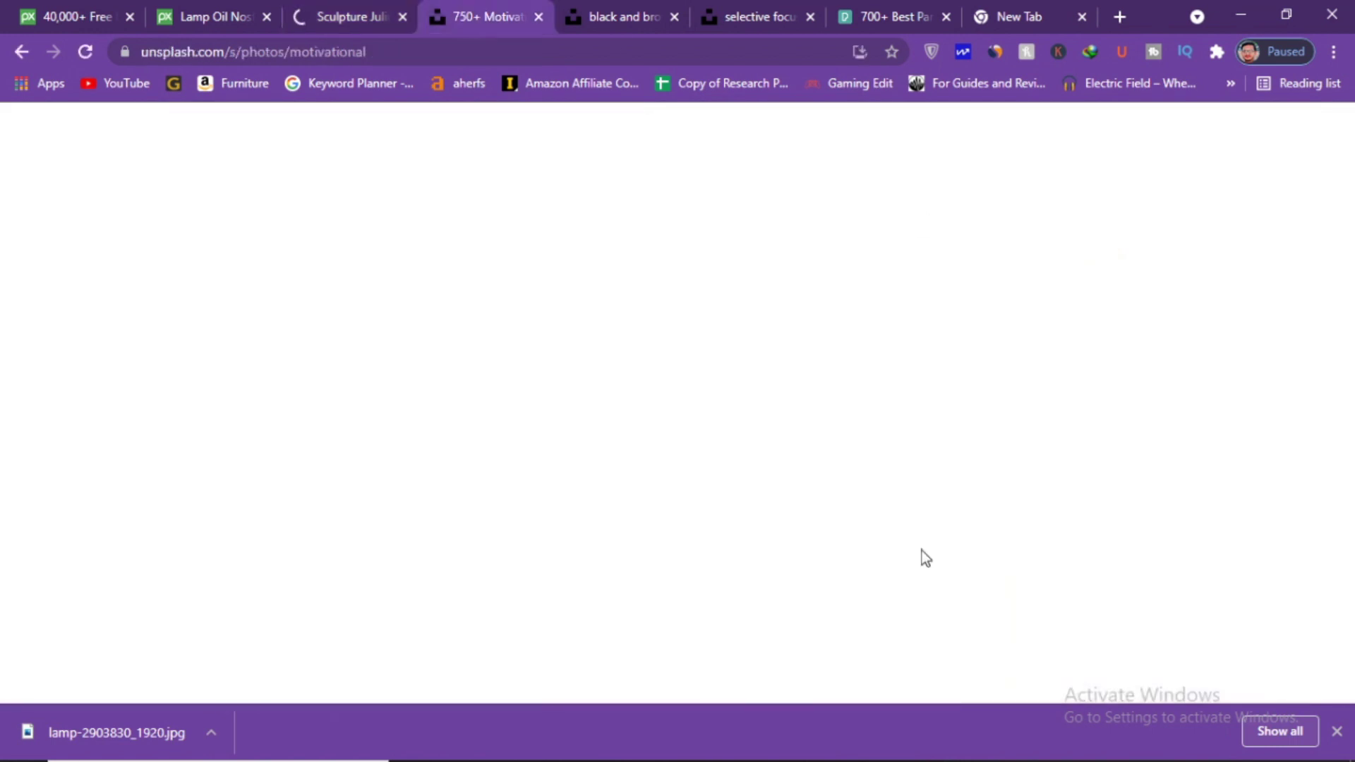
click(581, 12)
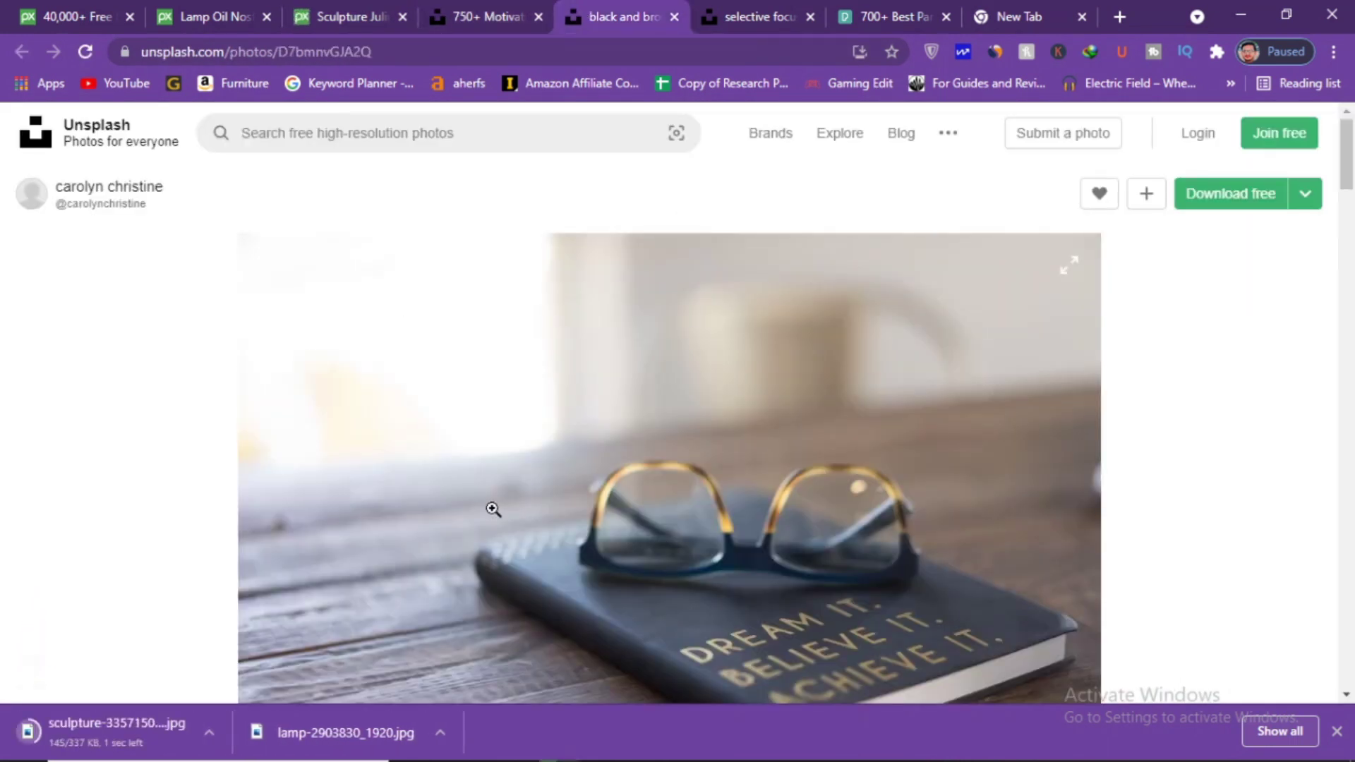
scroll(609, 271, down, 4)
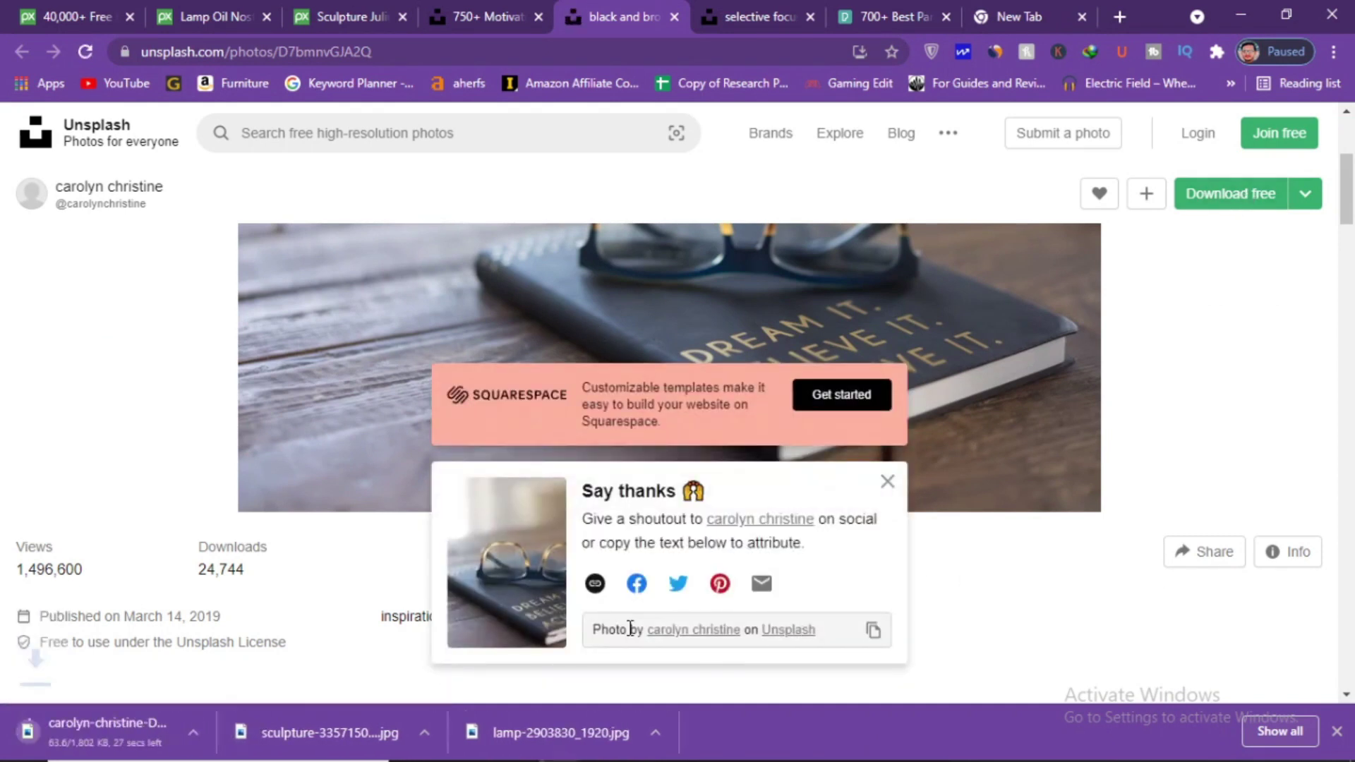
click(731, 10)
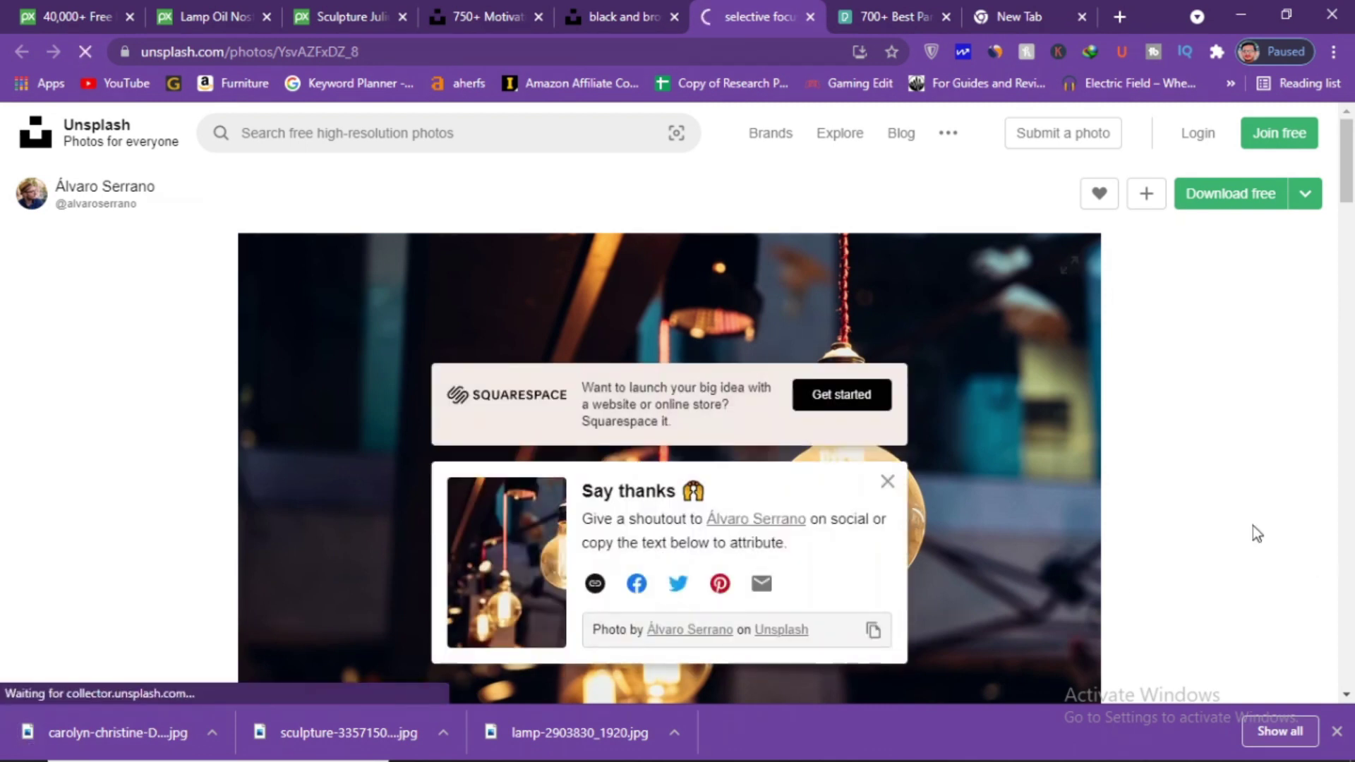
Switch to the Pexels page and replace the parrot search with a search for "motivational".
click(890, 14)
scroll(630, 318, down, 3)
scroll(653, 266, up, 3)
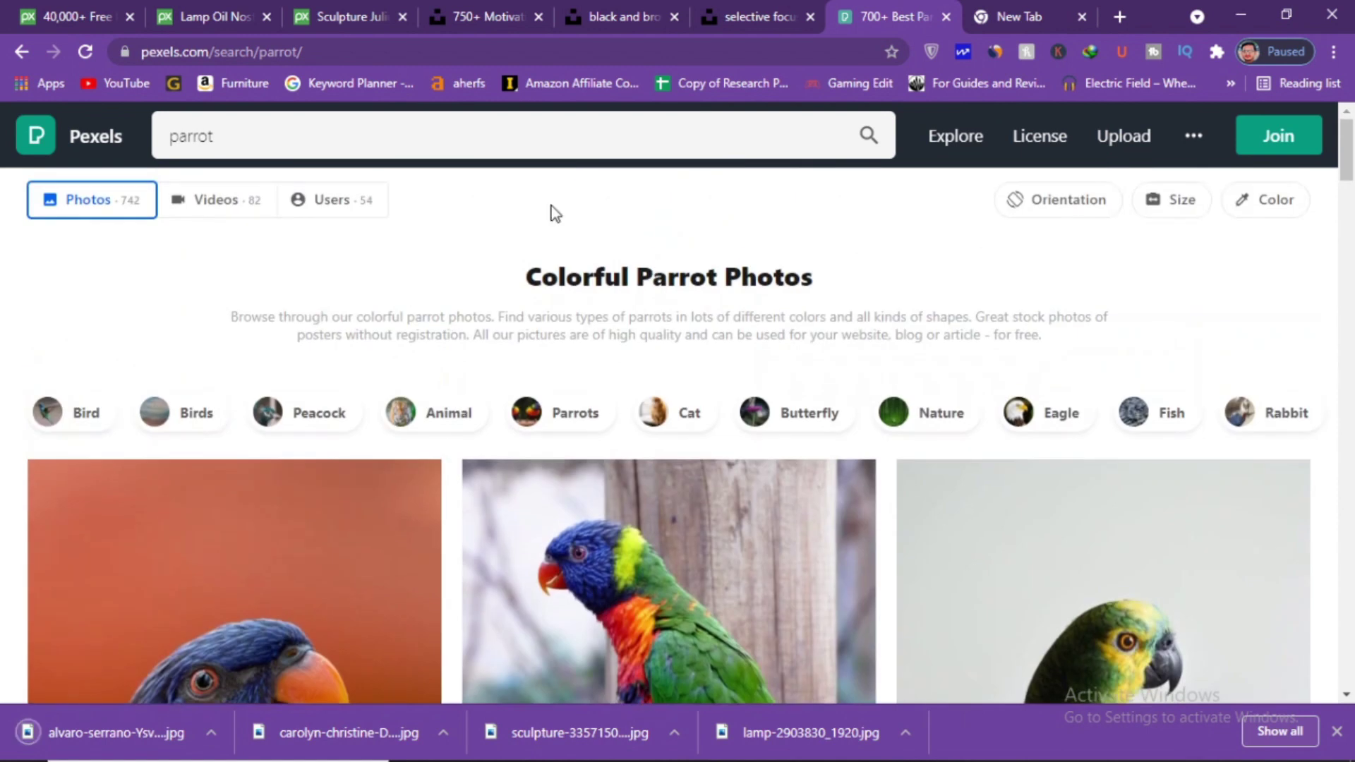
click(506, 127)
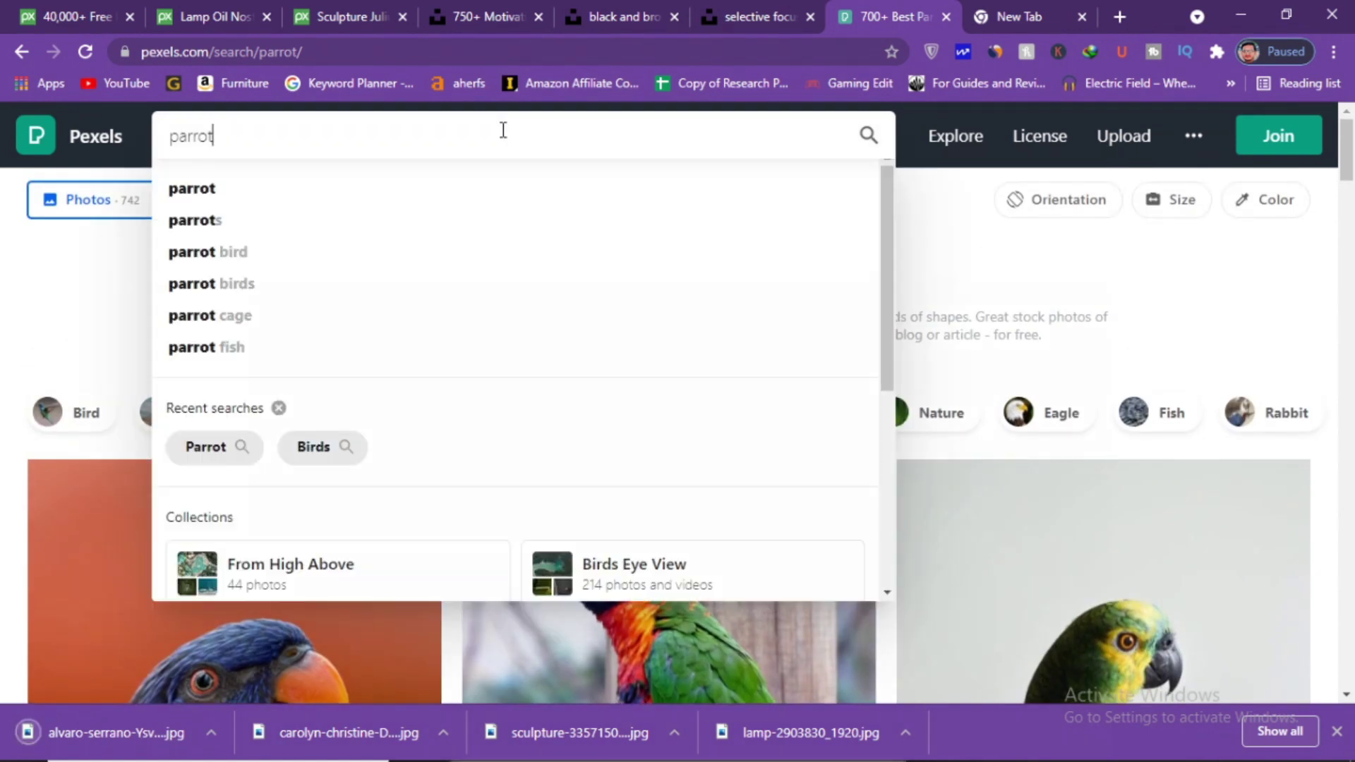
key(BackSpace)
key(BackSpace)
key(BackSpace)
key(BackSpace)
key(BackSpace)
key(BackSpace)
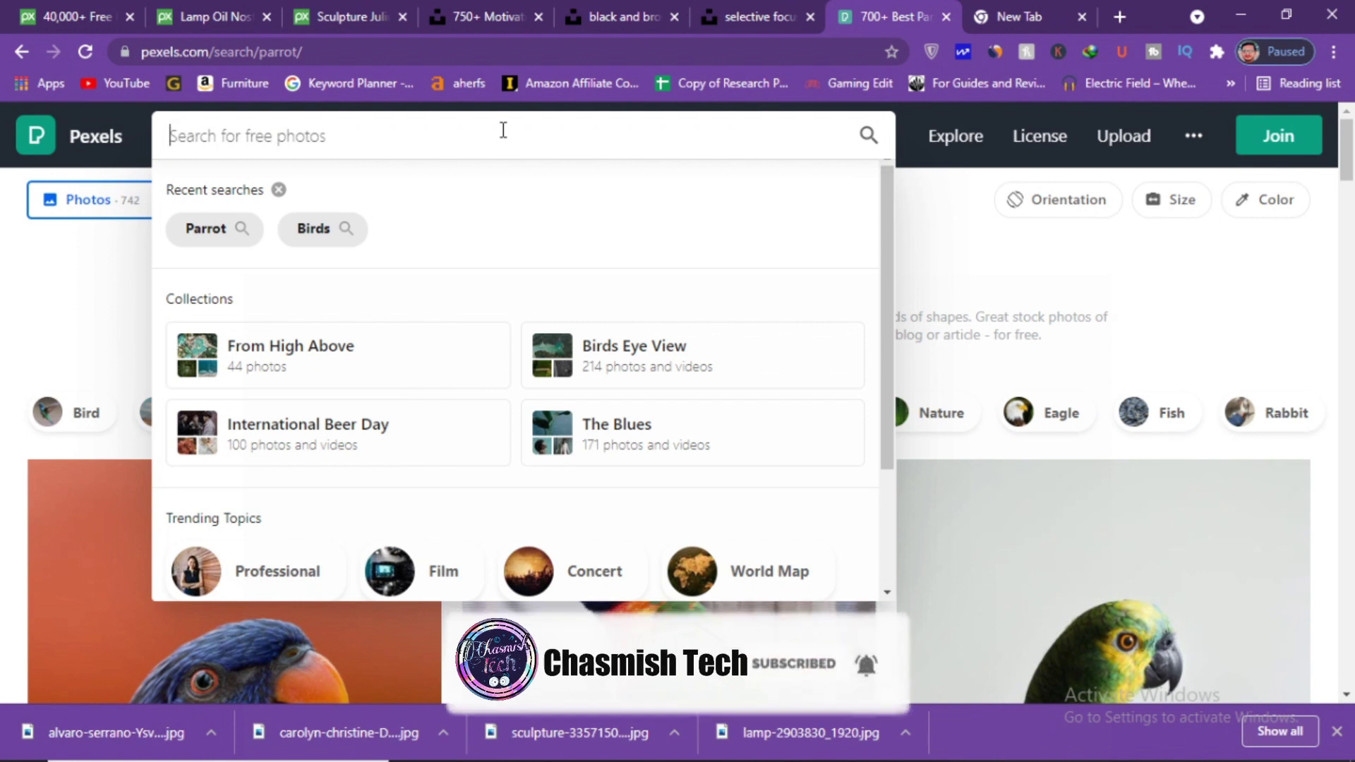
text(motivatio)
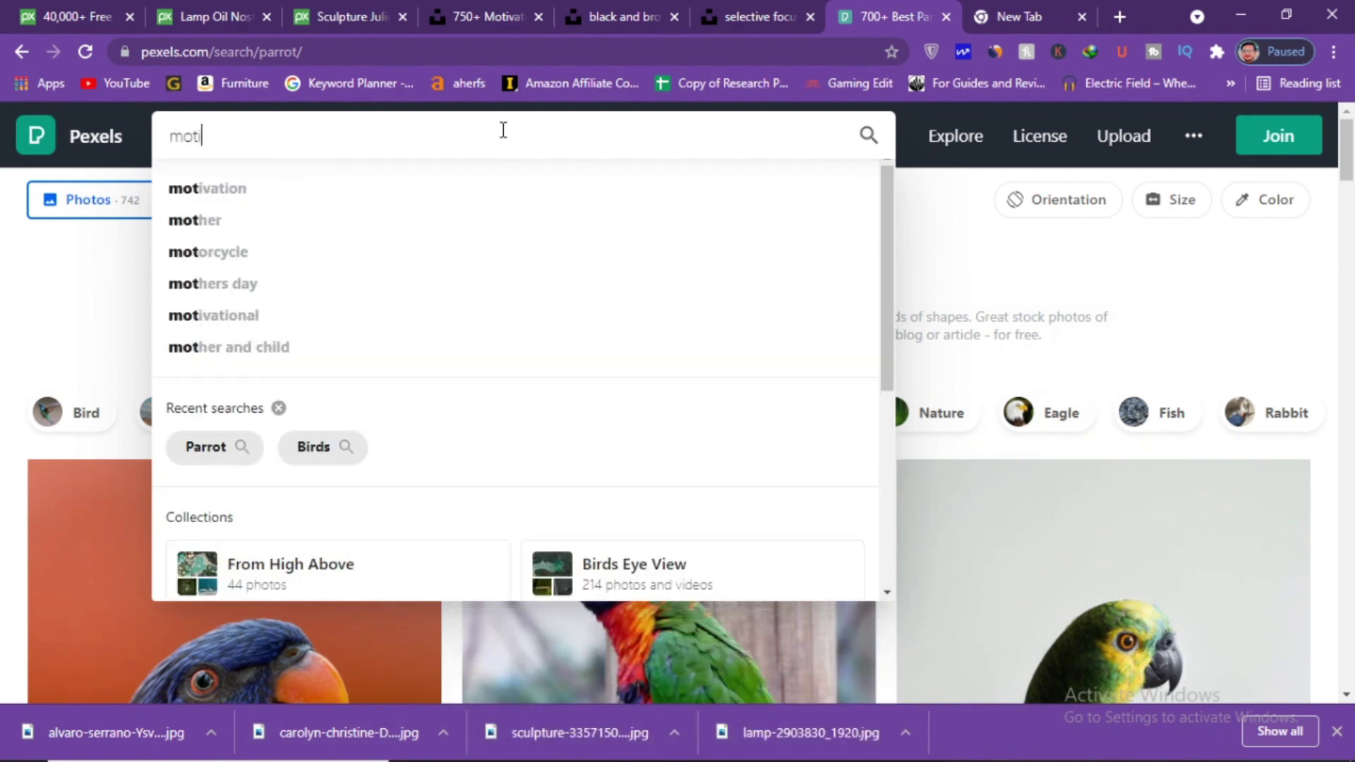
text(nal)
key(Return)
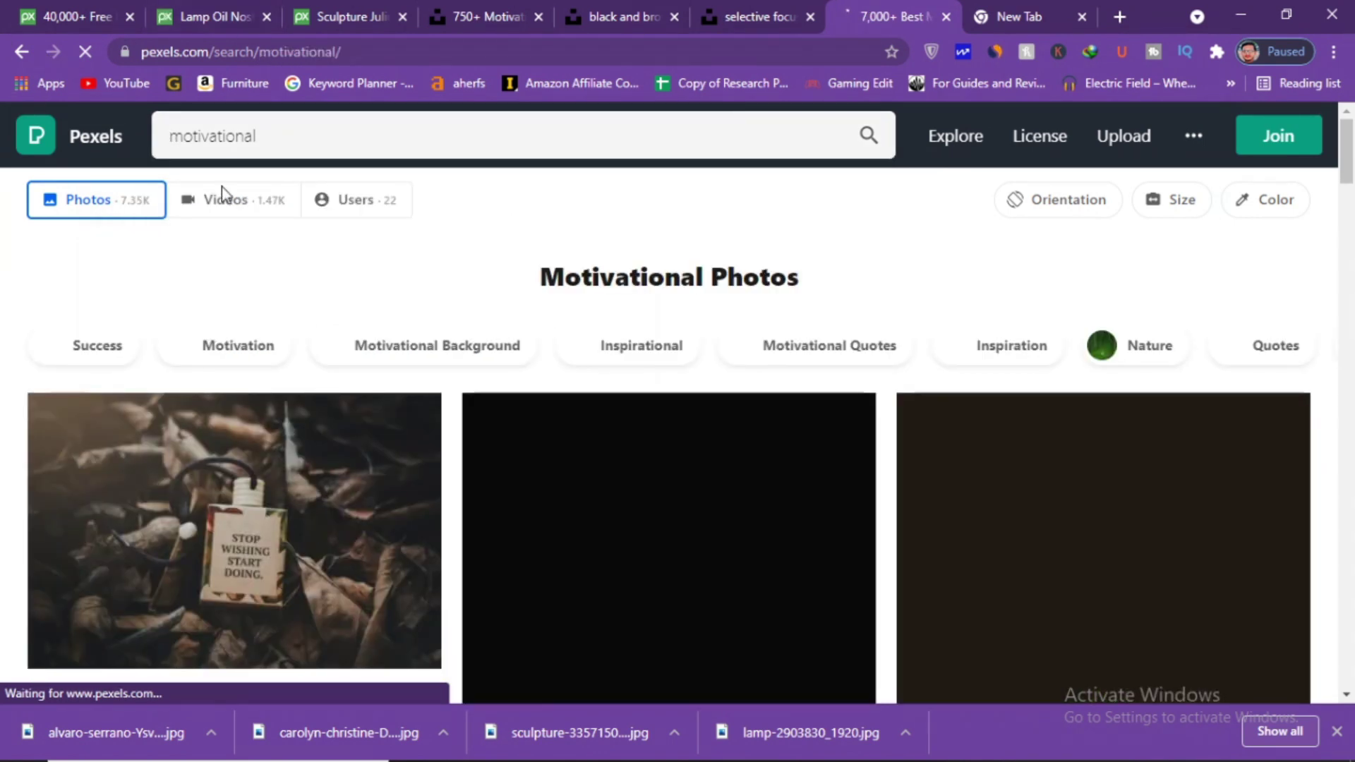
Show the motivational videos instead of the photos and look through the first results.
click(232, 209)
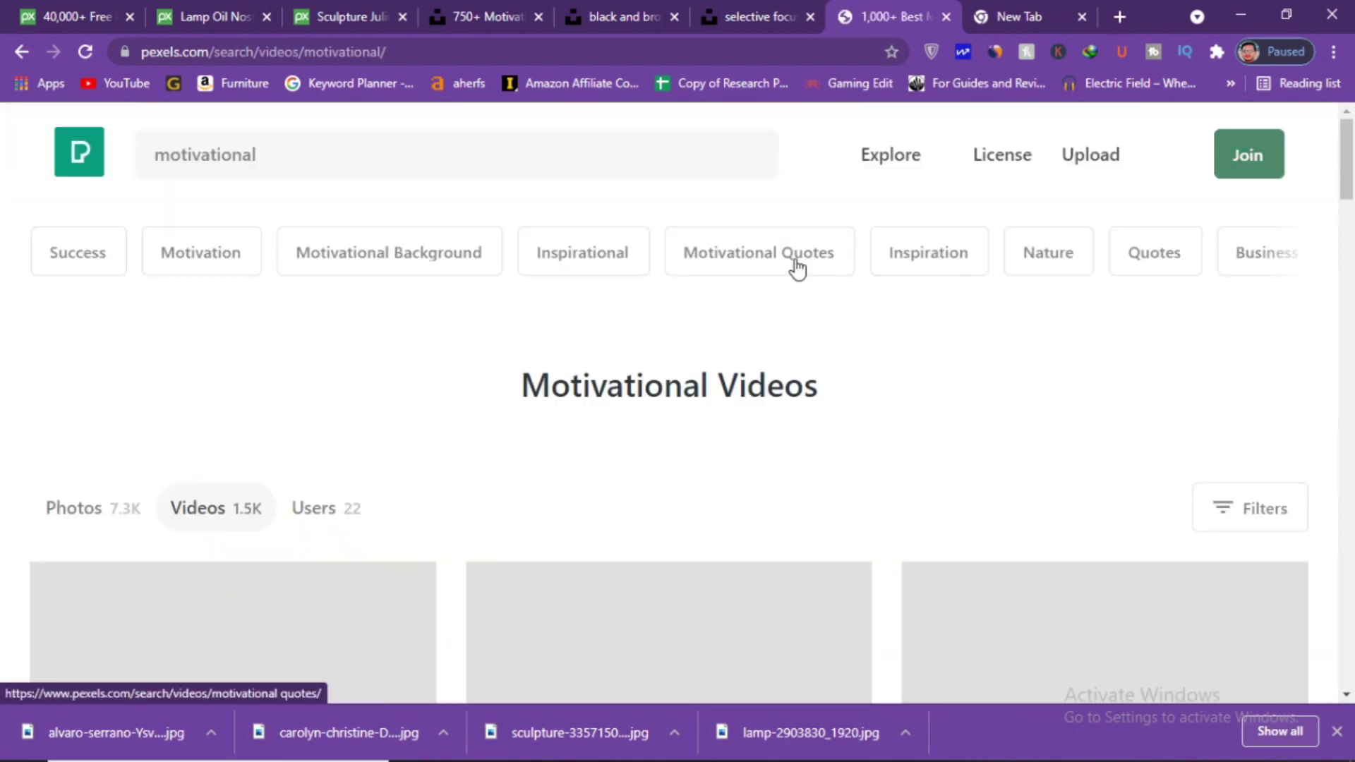
scroll(670, 265, down, 4)
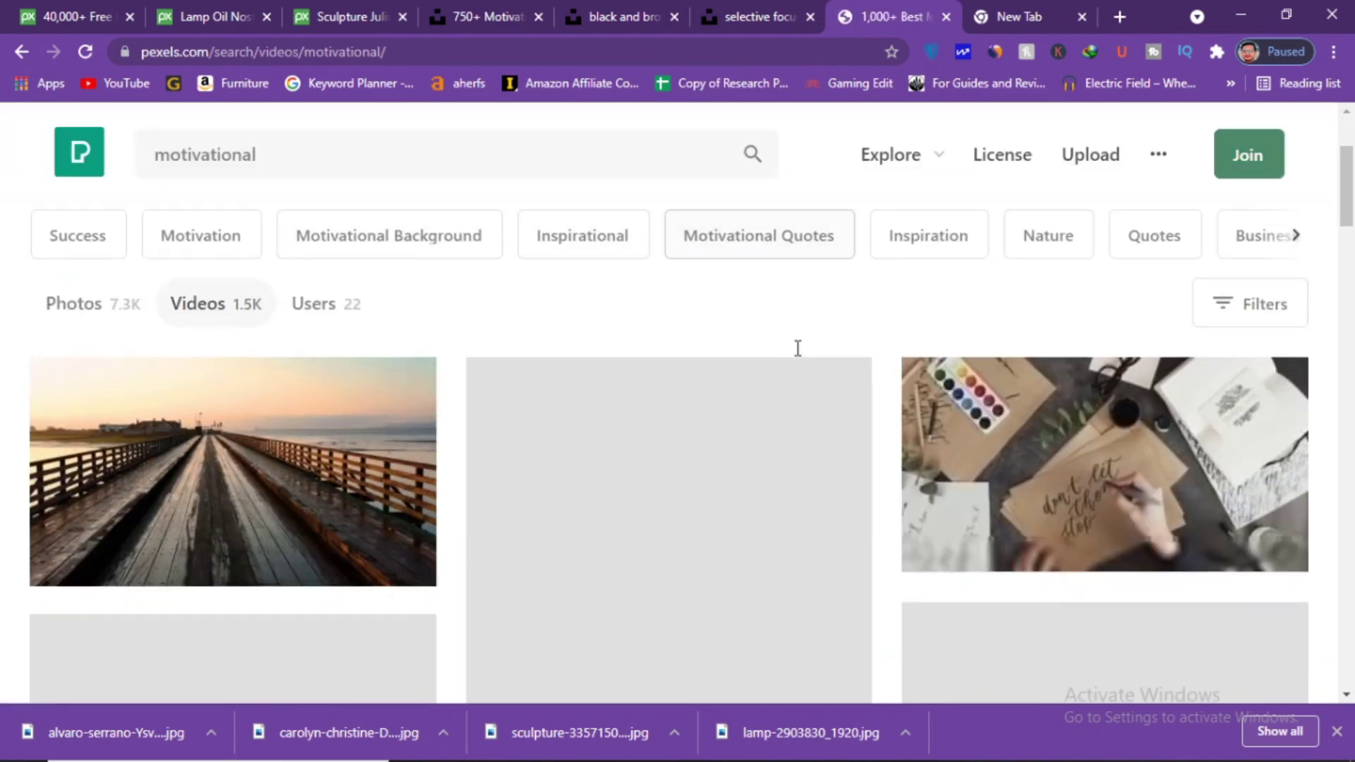
scroll(1132, 353, down, 4)
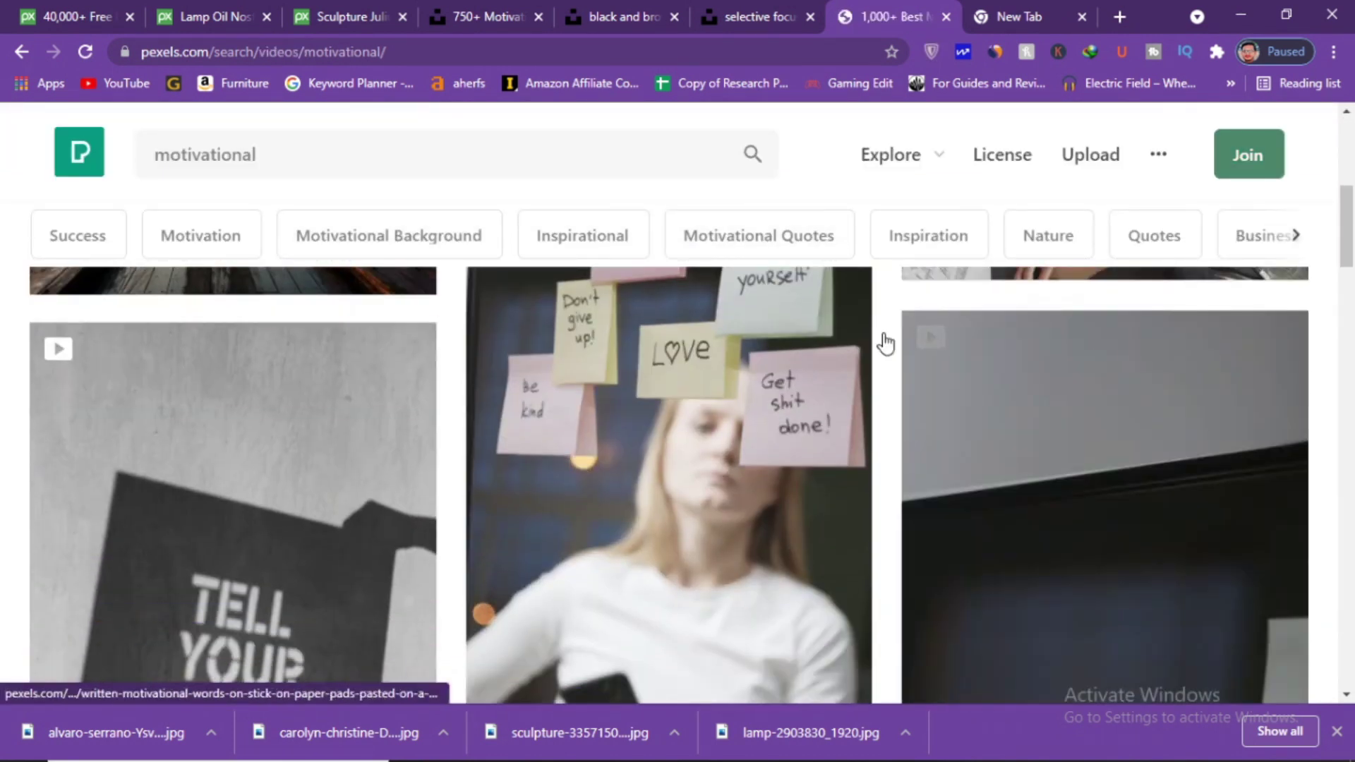
scroll(918, 353, up, 6)
scroll(917, 455, down, 3)
scroll(1199, 423, up, 5)
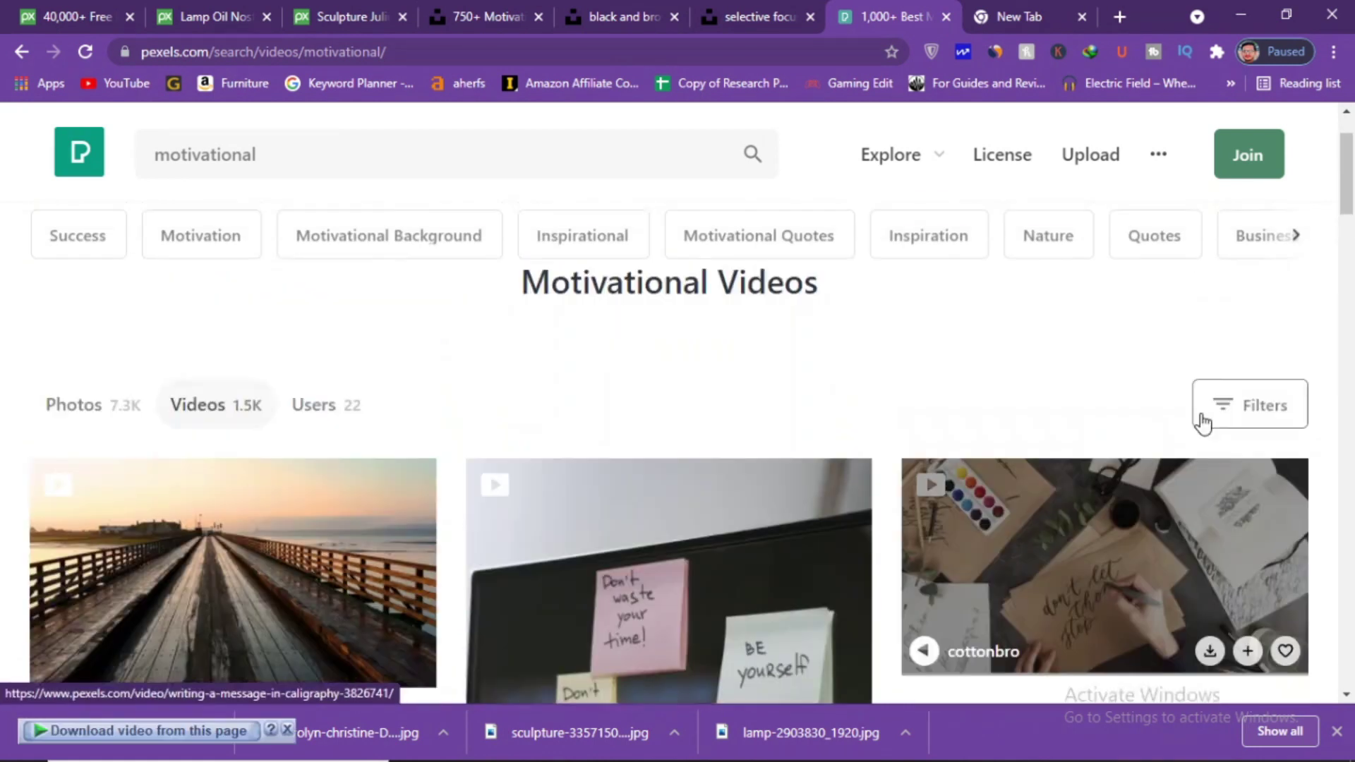
Filter the motivational videos to the Horizontal orientation.
click(1281, 511)
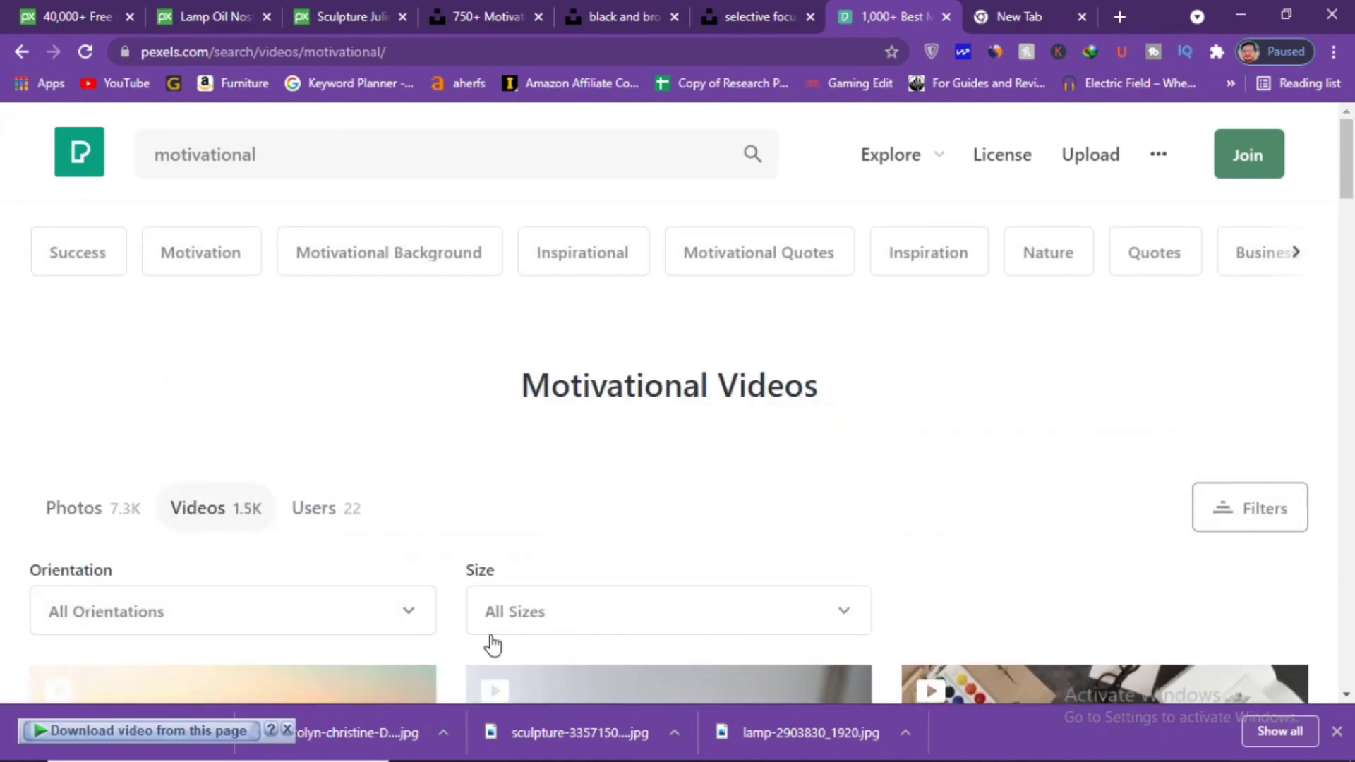
click(384, 617)
click(122, 503)
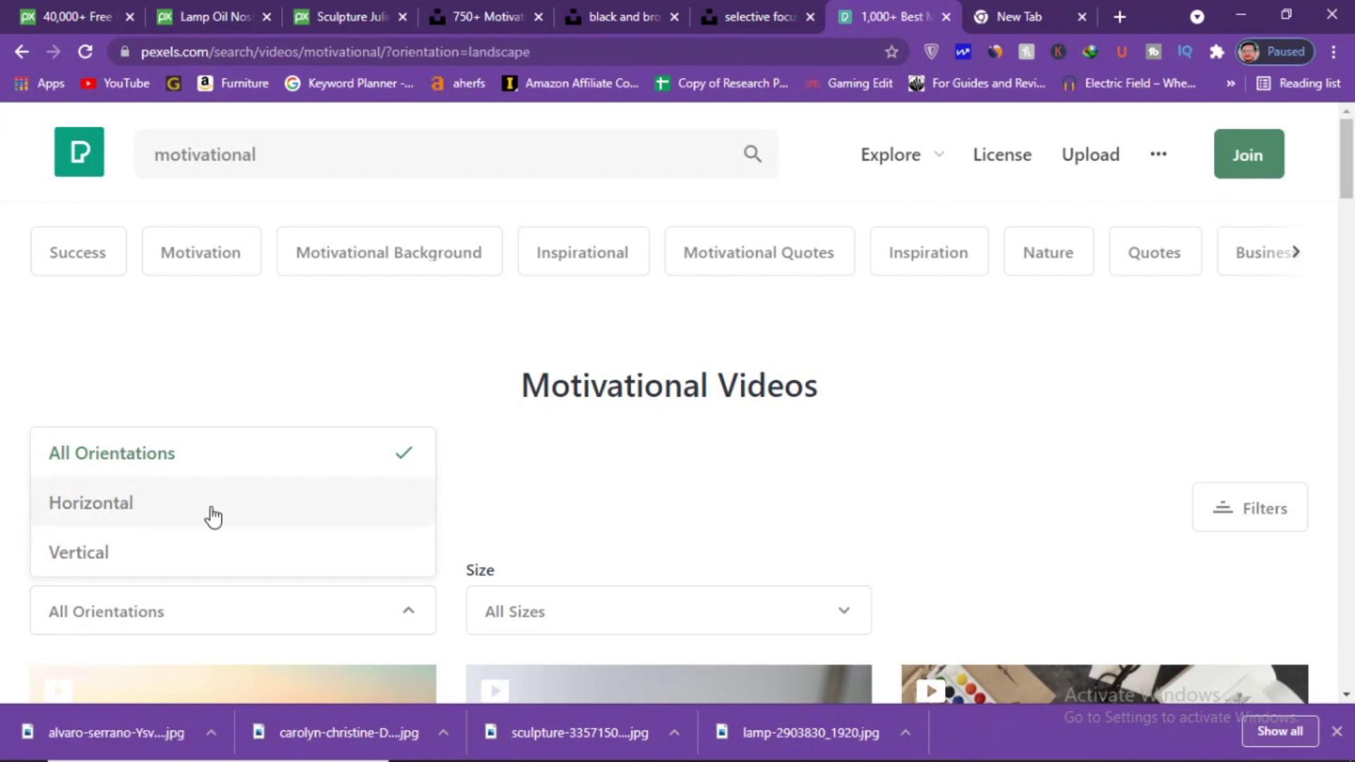
Open the video of the young boxer shadow boxing from the horizontal results in a new browser tab.
scroll(798, 535, down, 4)
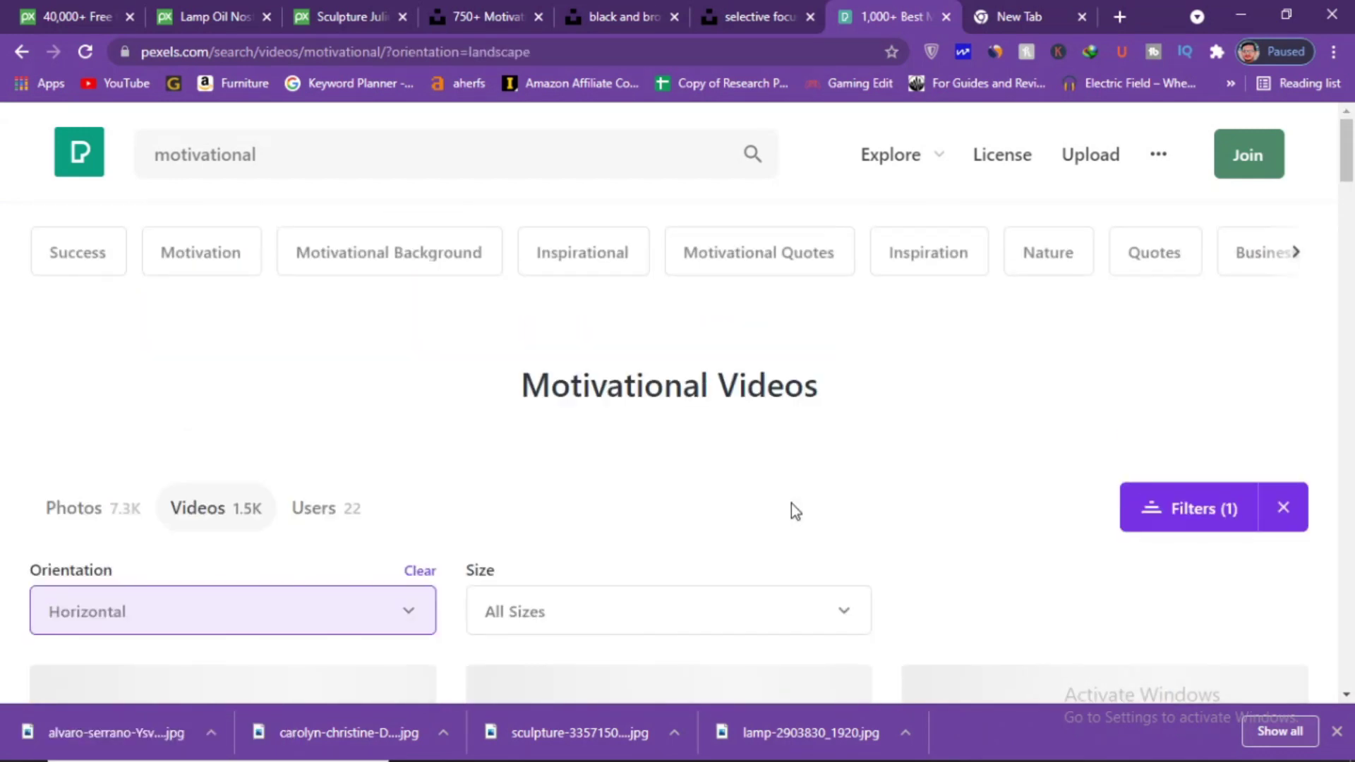
scroll(791, 502, down, 6)
scroll(409, 558, down, 7)
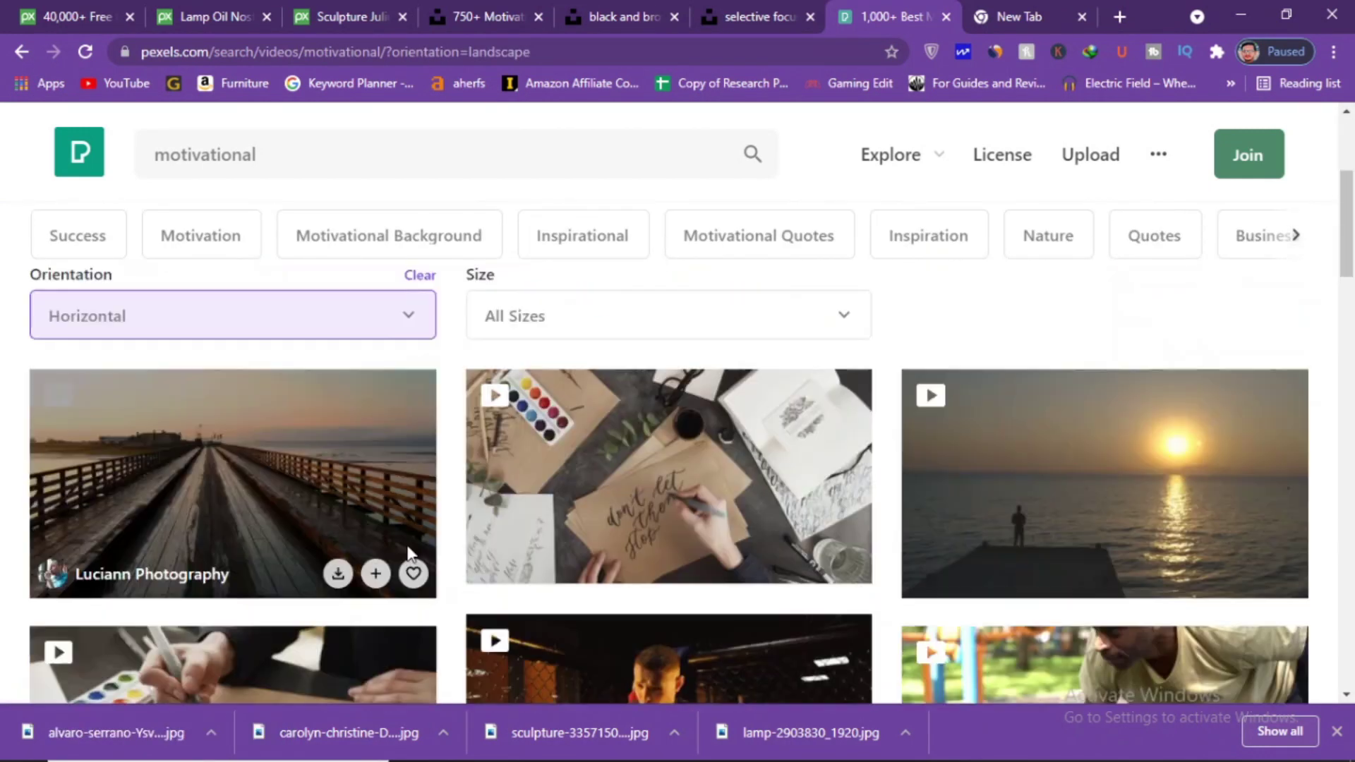
scroll(1065, 423, down, 3)
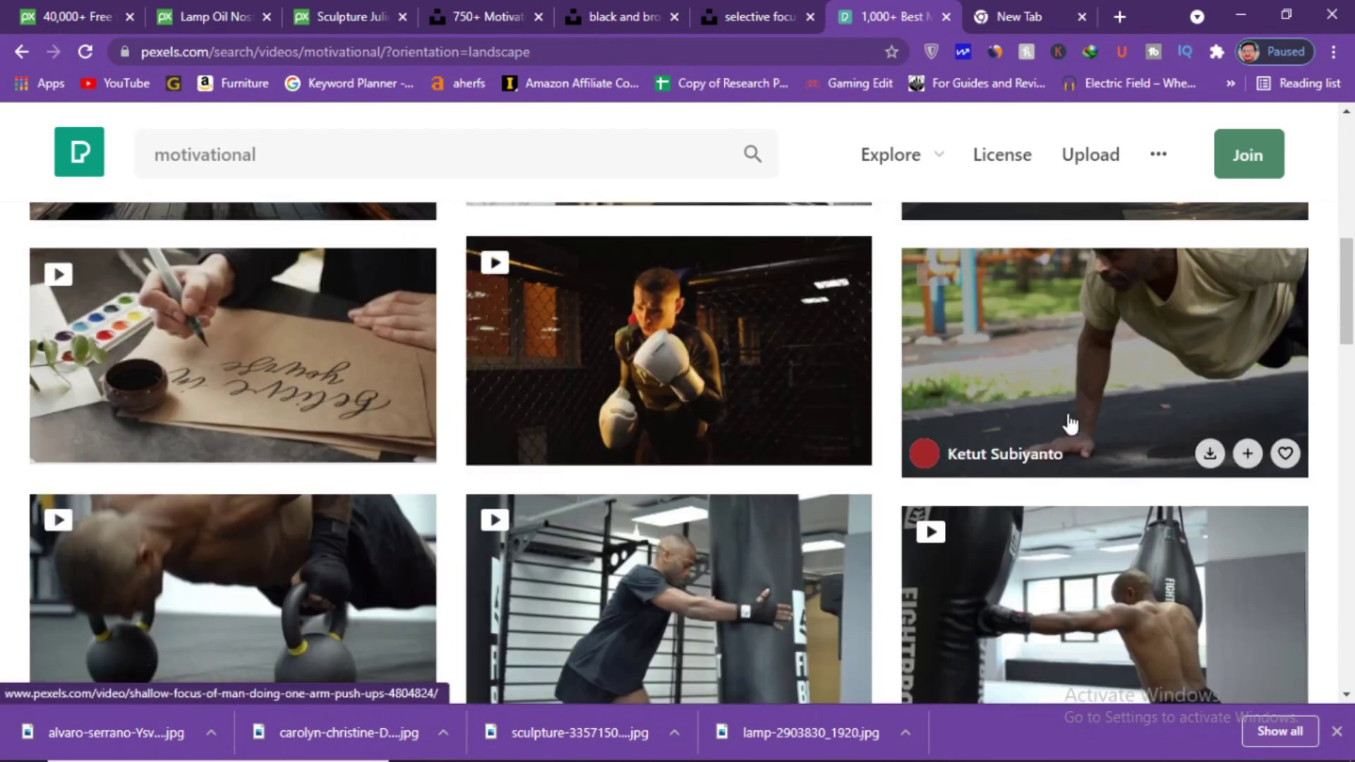
right_click(746, 316)
click(819, 331)
Open the video of a man and a boy in a hockey helmet from further down the results in a new tab.
scroll(1186, 333, down, 15)
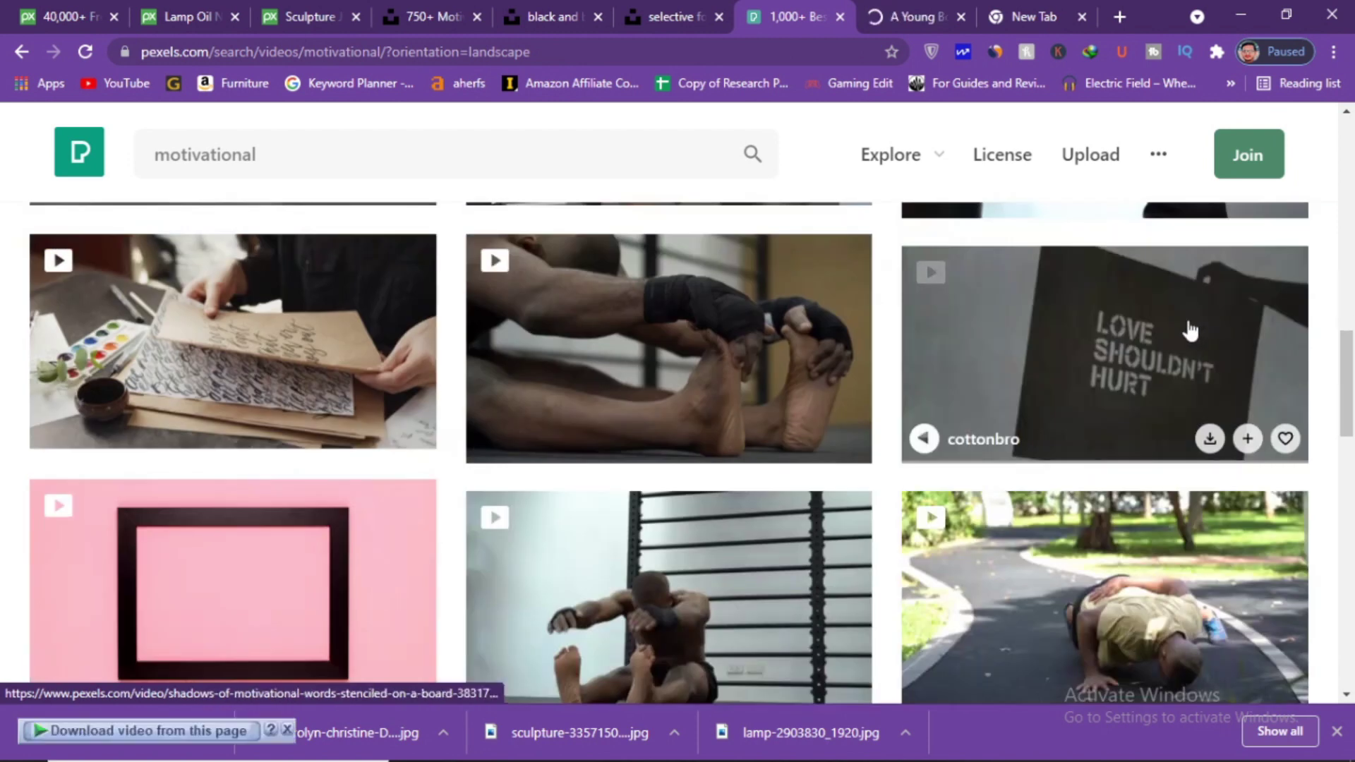
scroll(701, 477, up, 5)
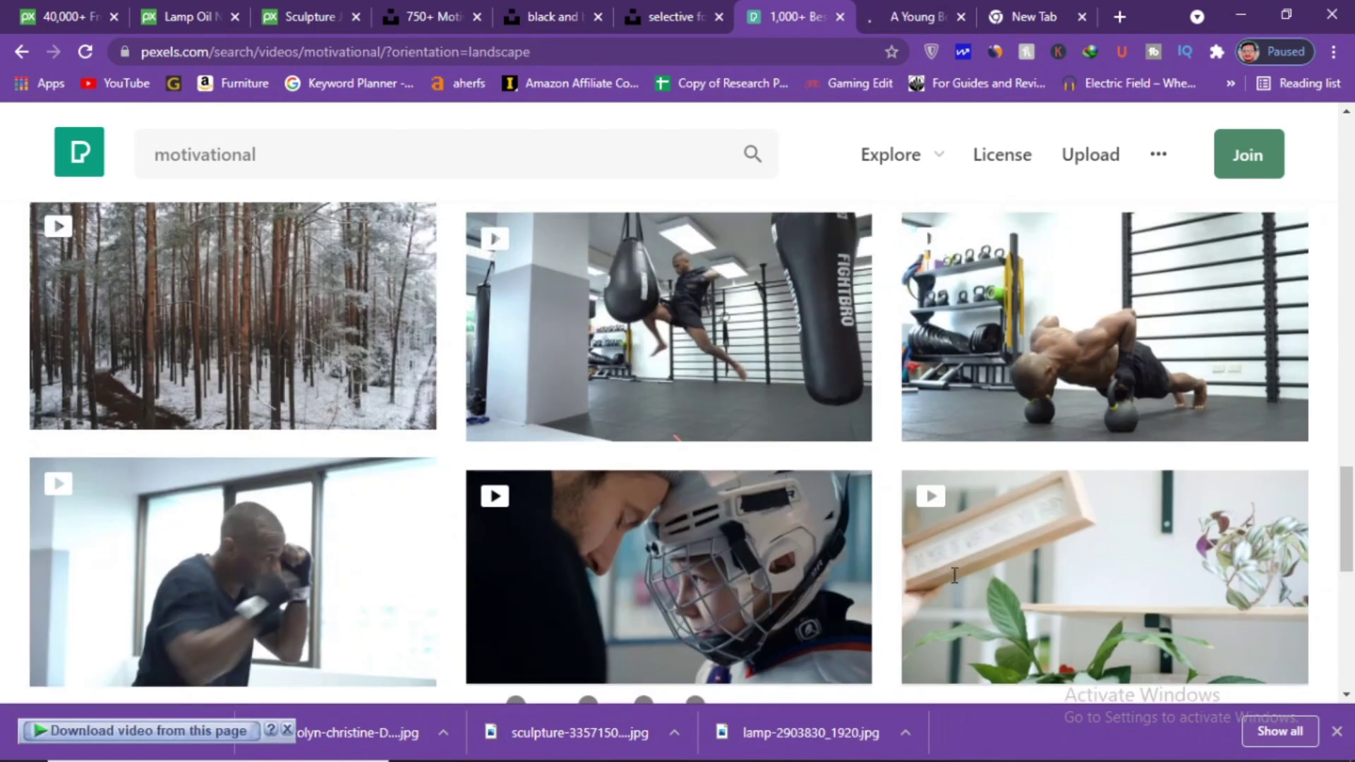
right_click(777, 570)
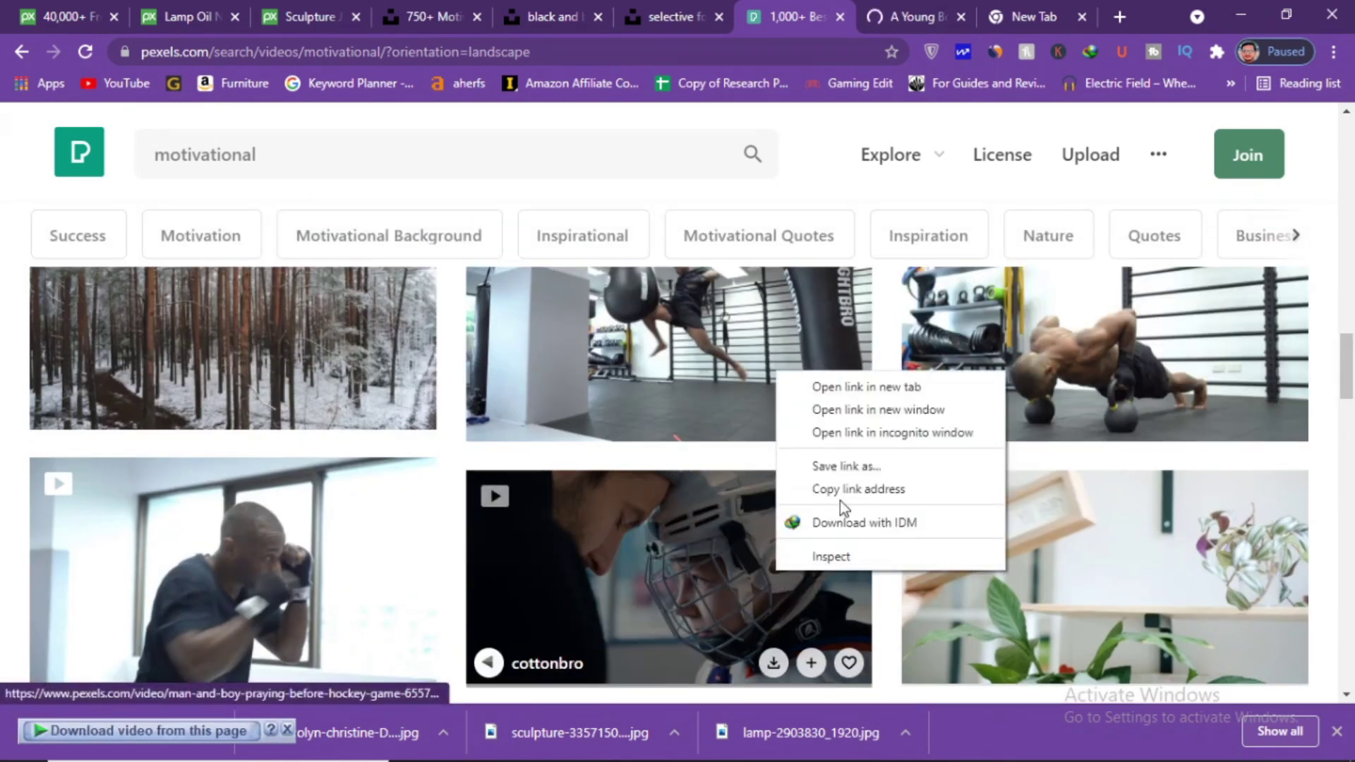
click(835, 386)
Download the video of the man and boy before a hockey game from its Pexels page and switch to Filmora9.
click(818, 16)
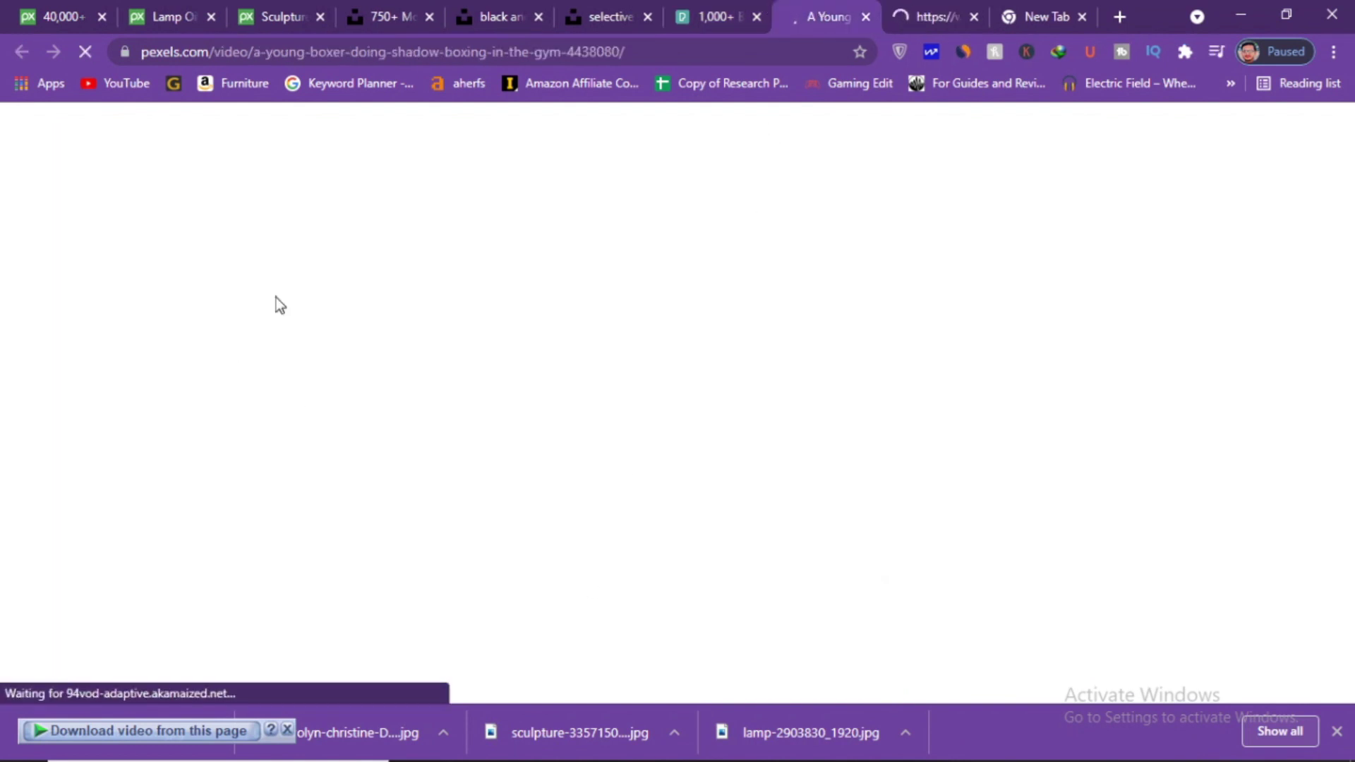
key(ctrl+Tab)
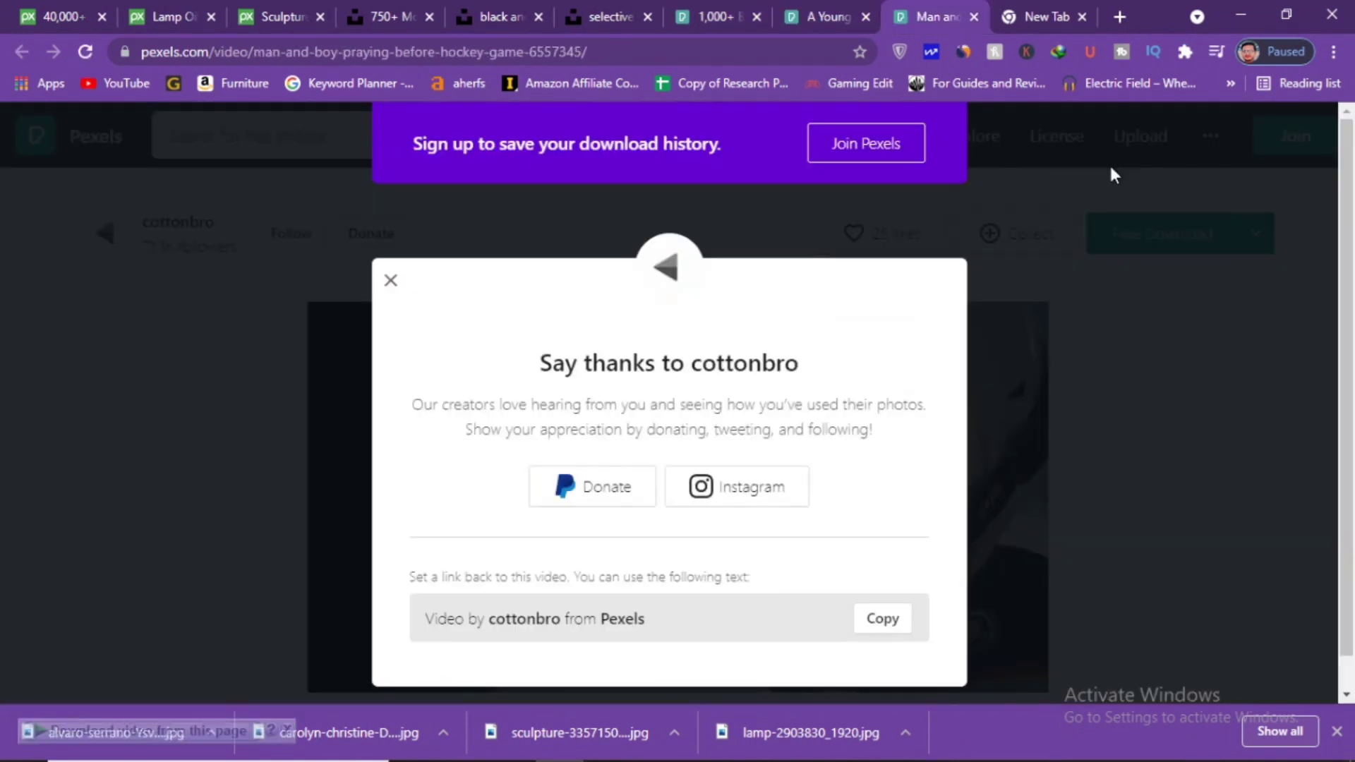
click(1248, 13)
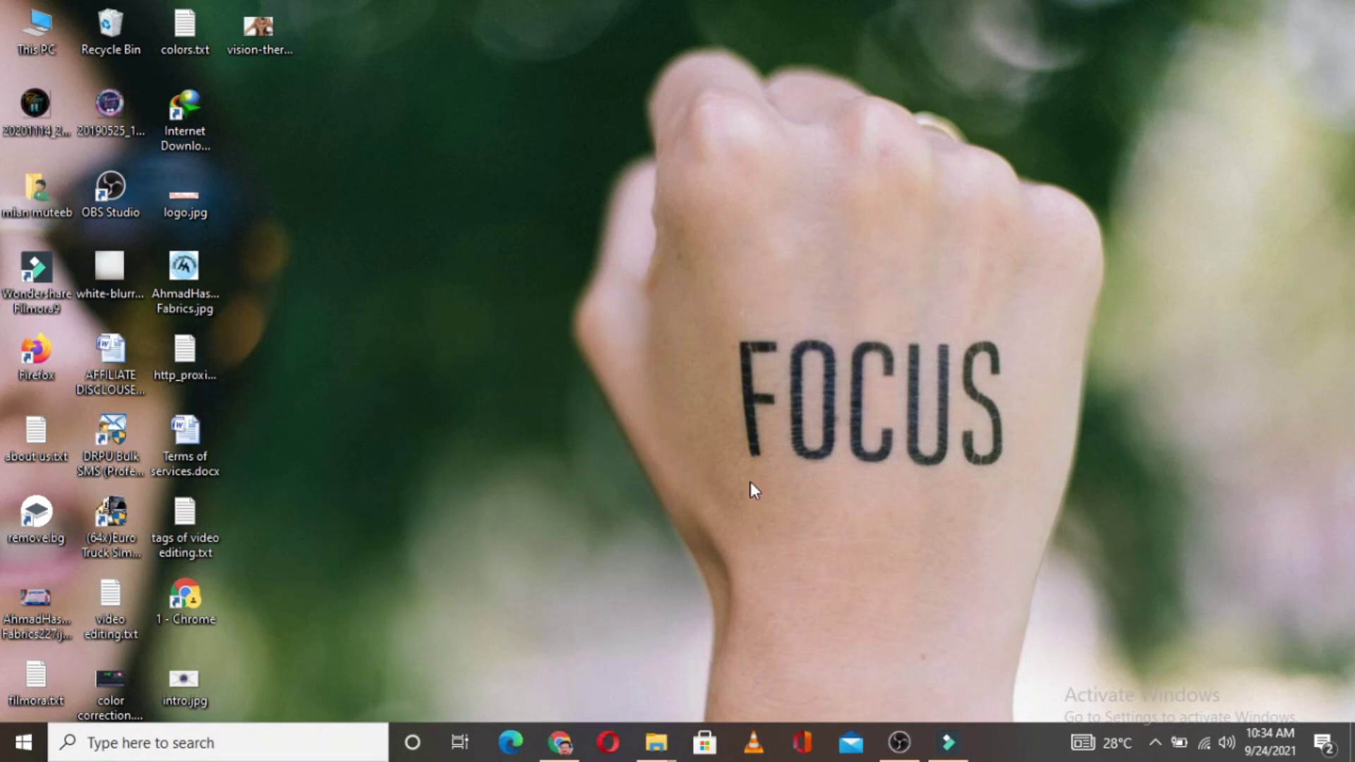
click(964, 746)
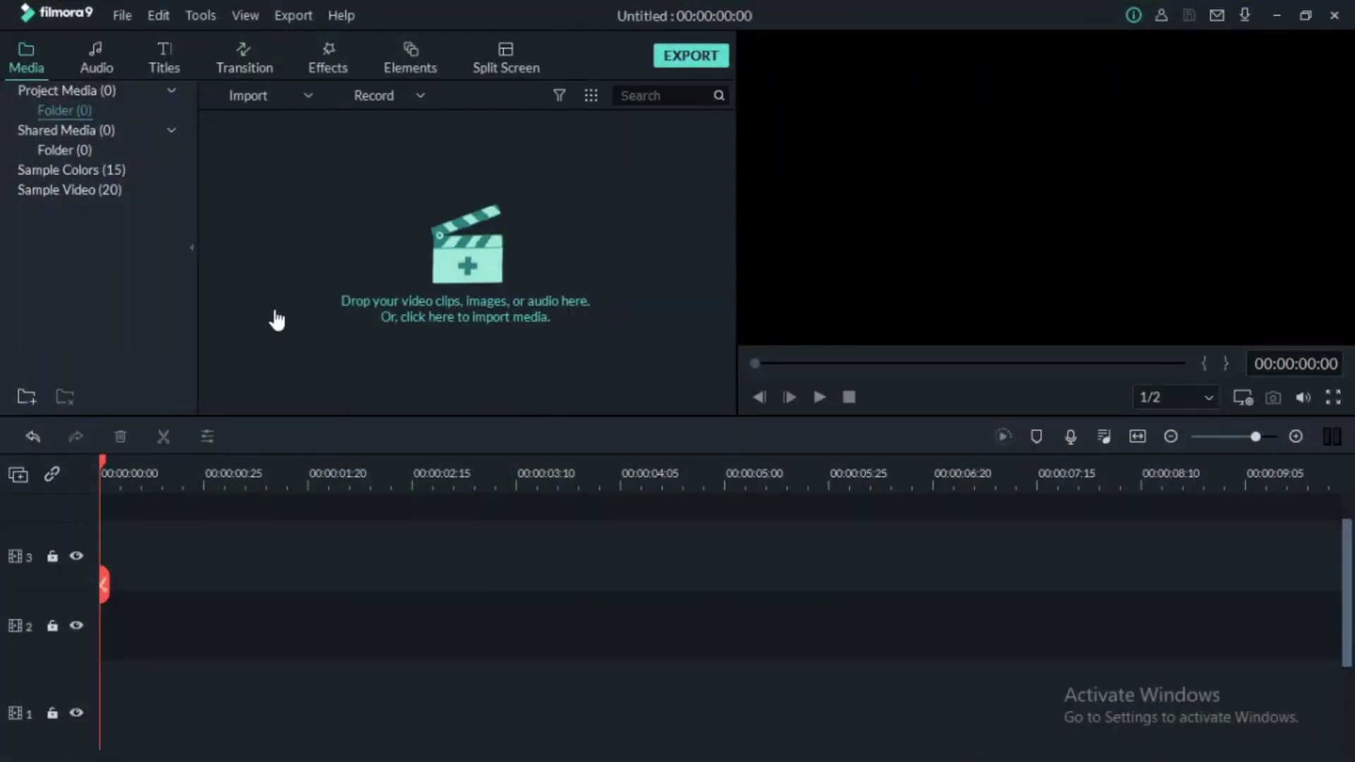
Import the hanging bulbs, notebook with glasses, sculpture and lamp JPG images from the Downloads folder into the project media.
click(450, 273)
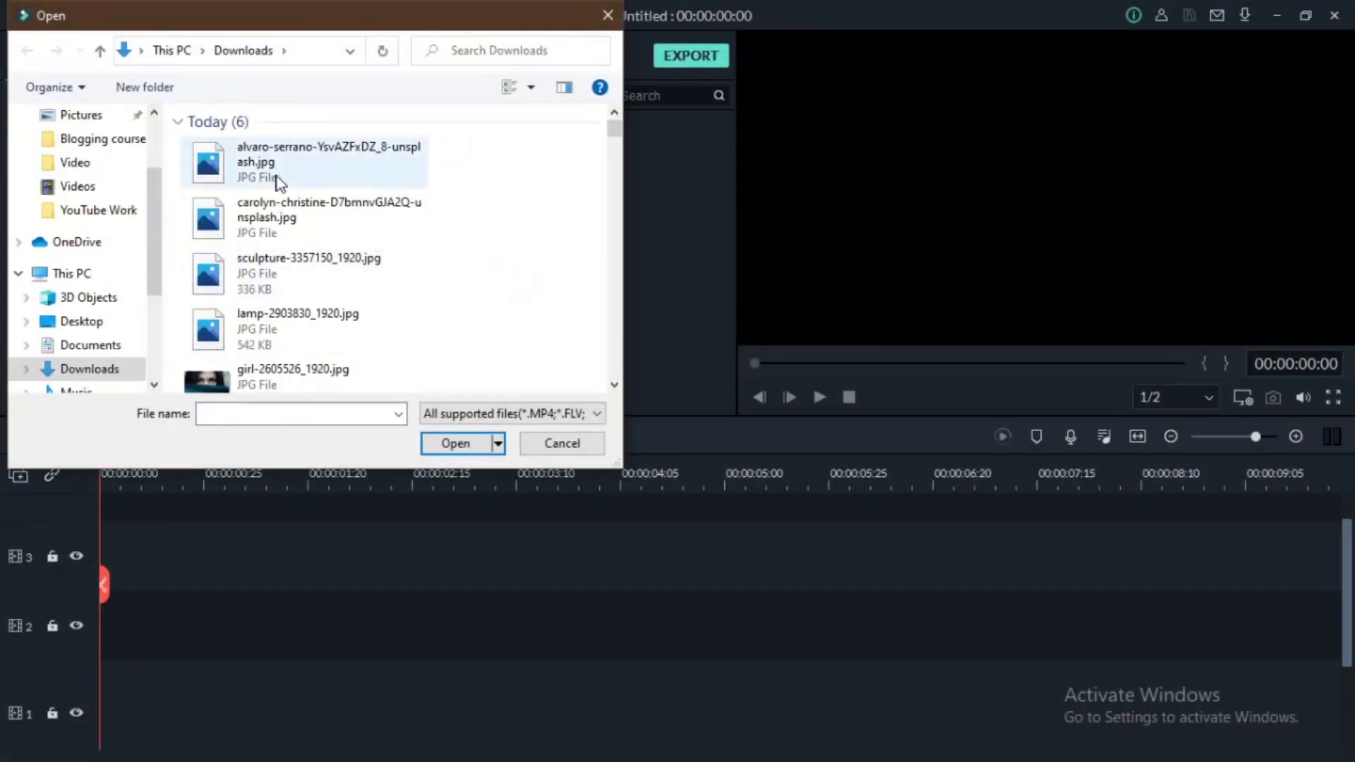
drag(169, 170, 261, 324)
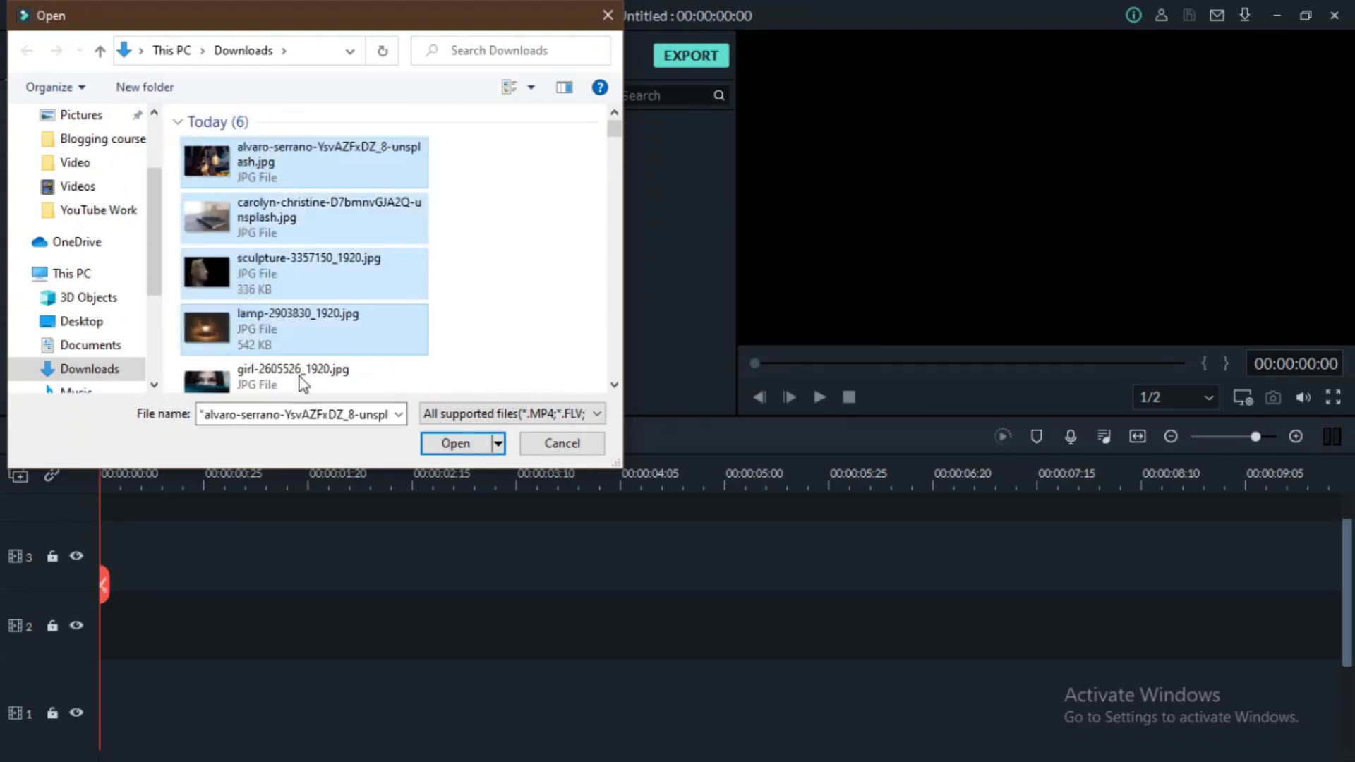
click(452, 442)
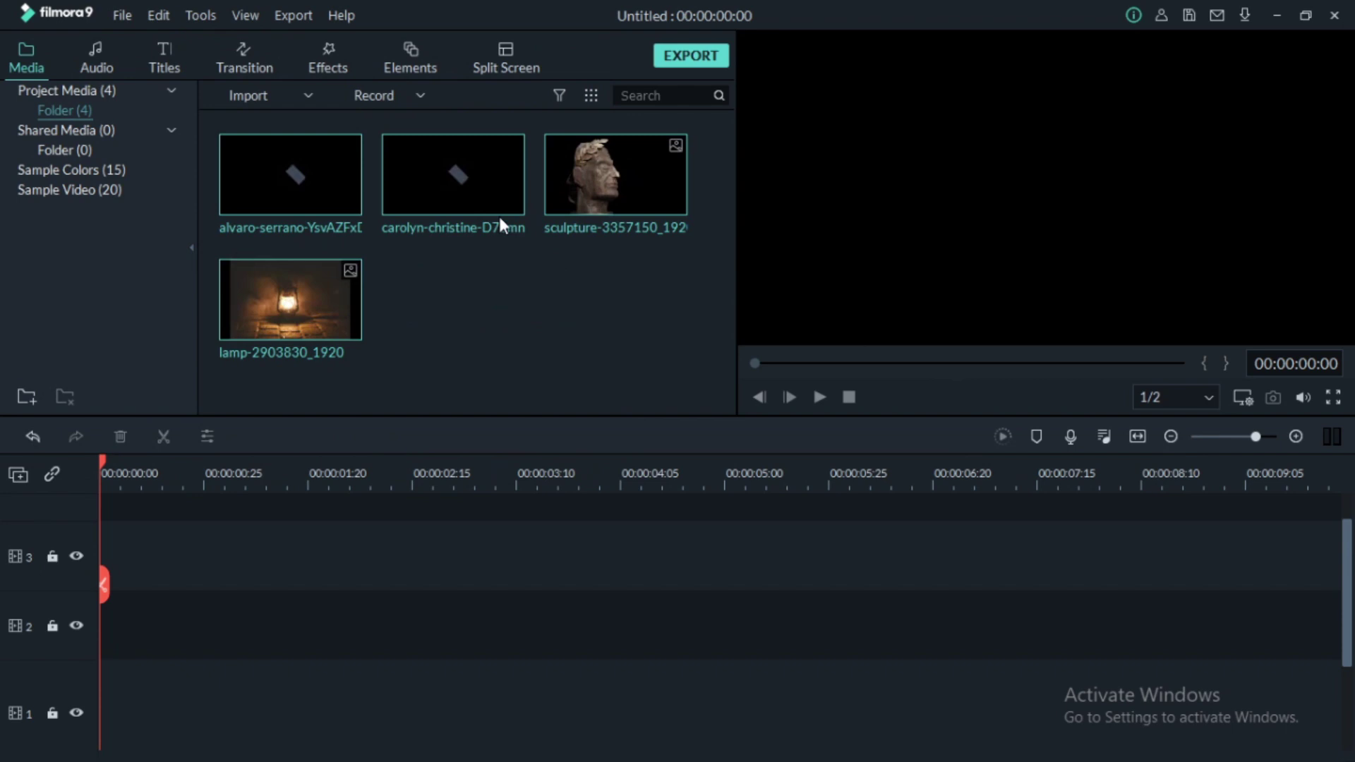
Import pexels-cottonbro-5274563.mp4, pexels-c-technical-6557345.mp4 and production ID-4438080.mp4 from the Video folder in Downloads, declining proxy file creation.
double_click(470, 332)
scroll(230, 270, down, 2)
scroll(229, 264, down, 12)
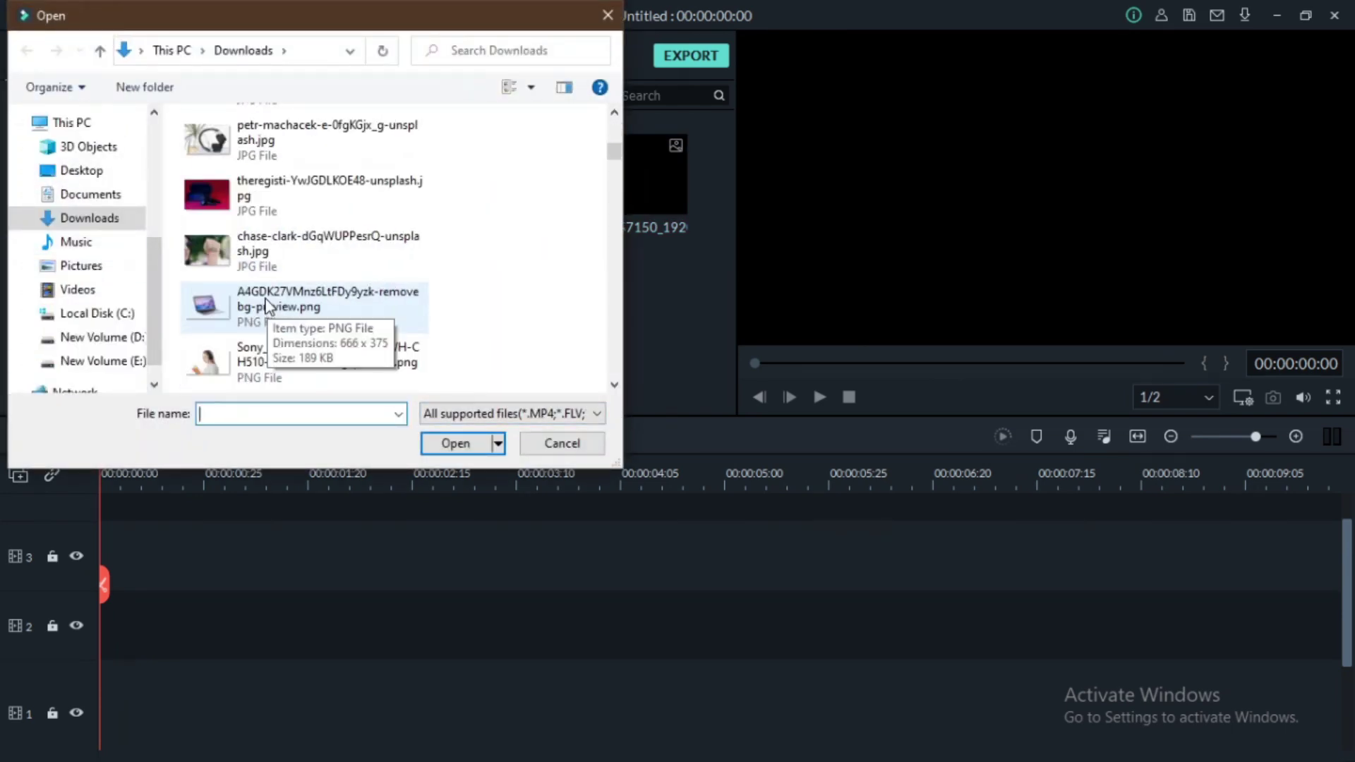
scroll(261, 282, up, 15)
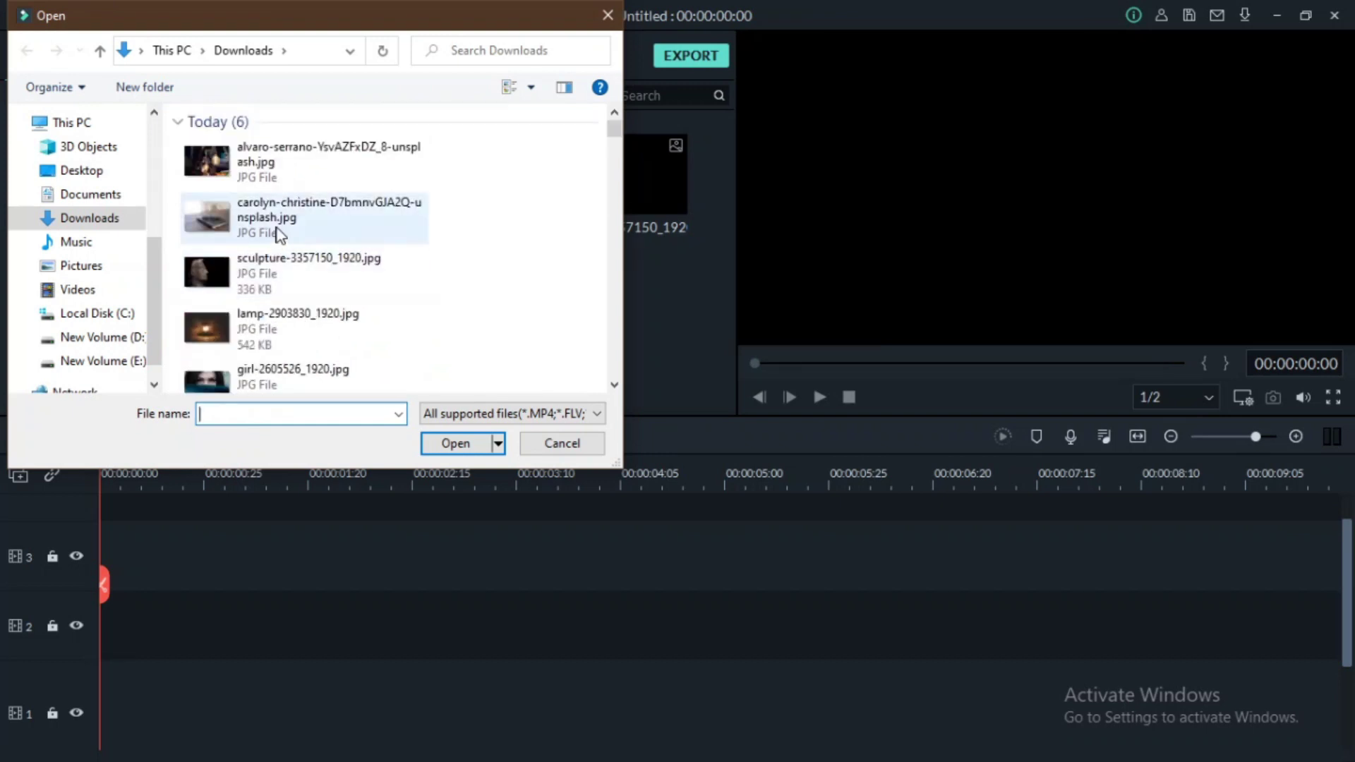
scroll(274, 314, down, 3)
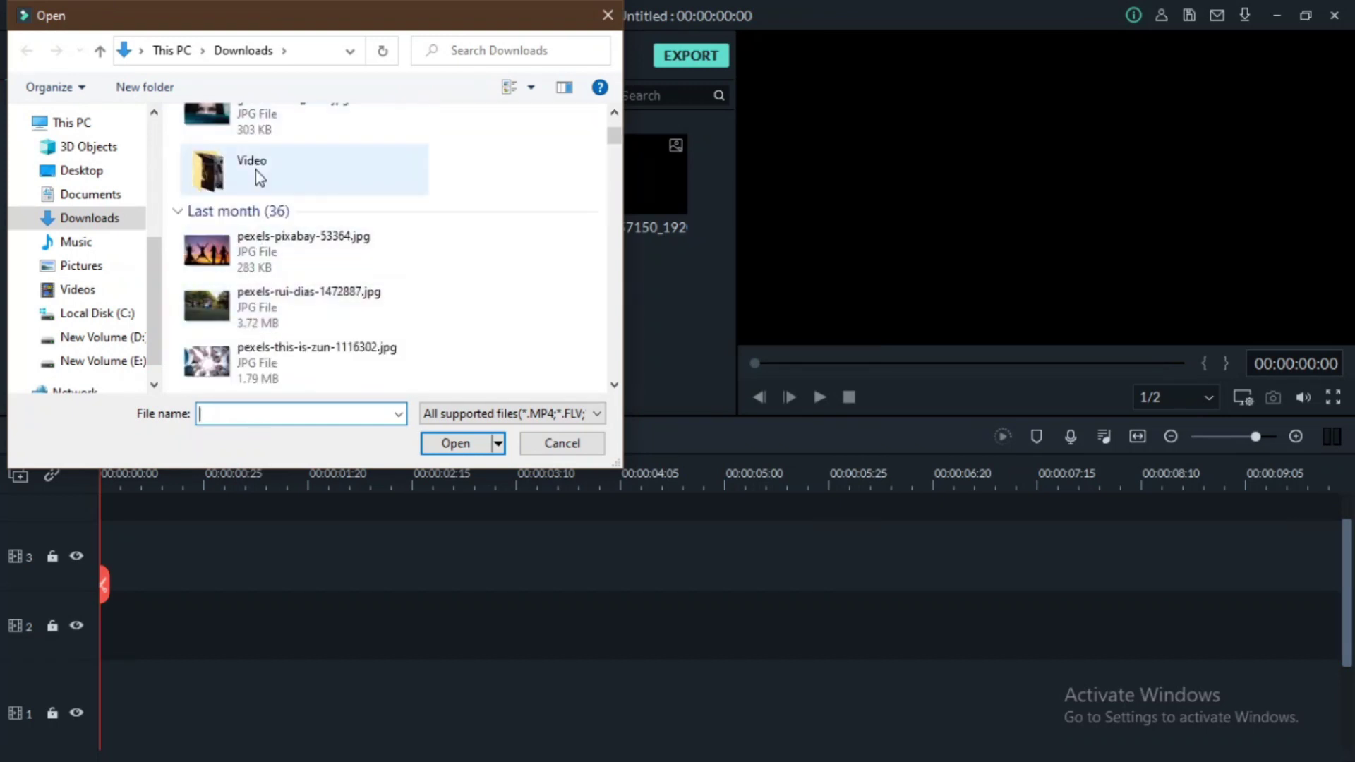
double_click(256, 173)
scroll(254, 205, down, 8)
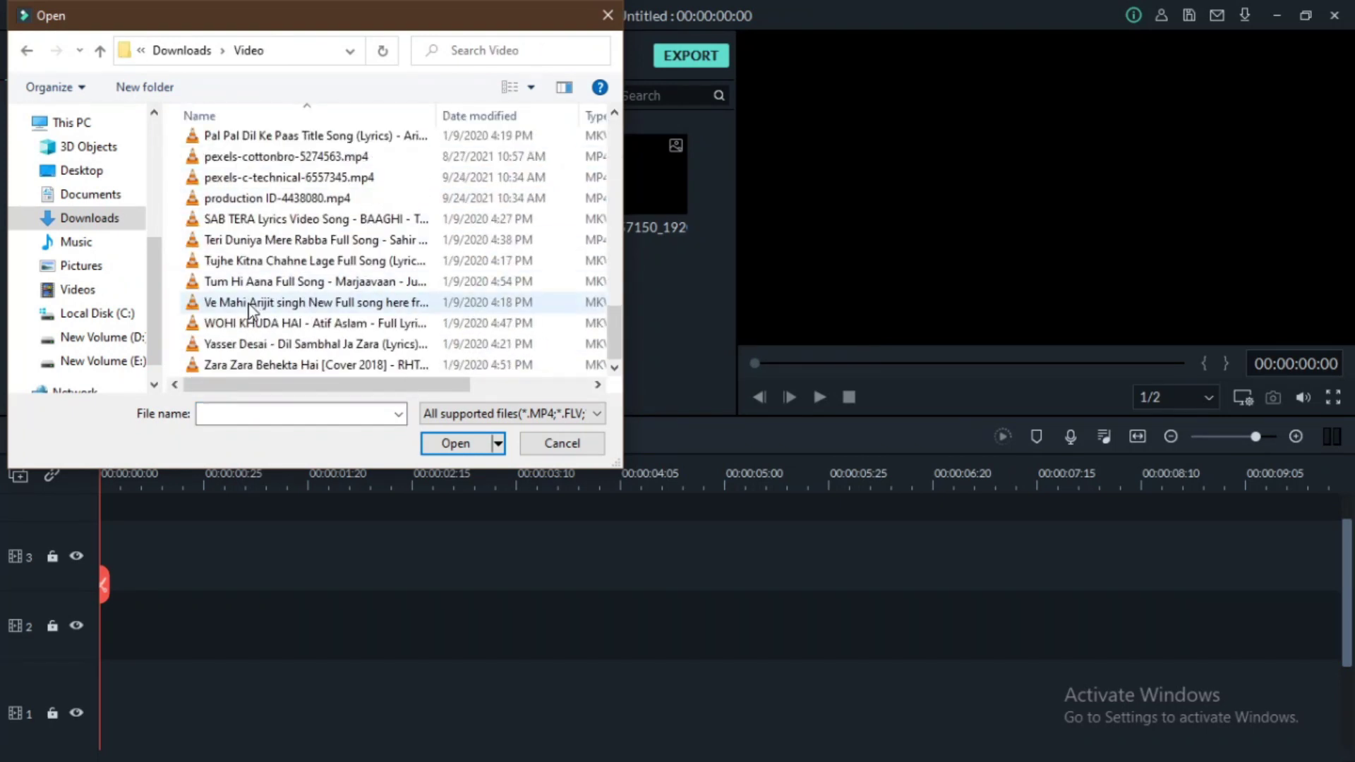
click(243, 197)
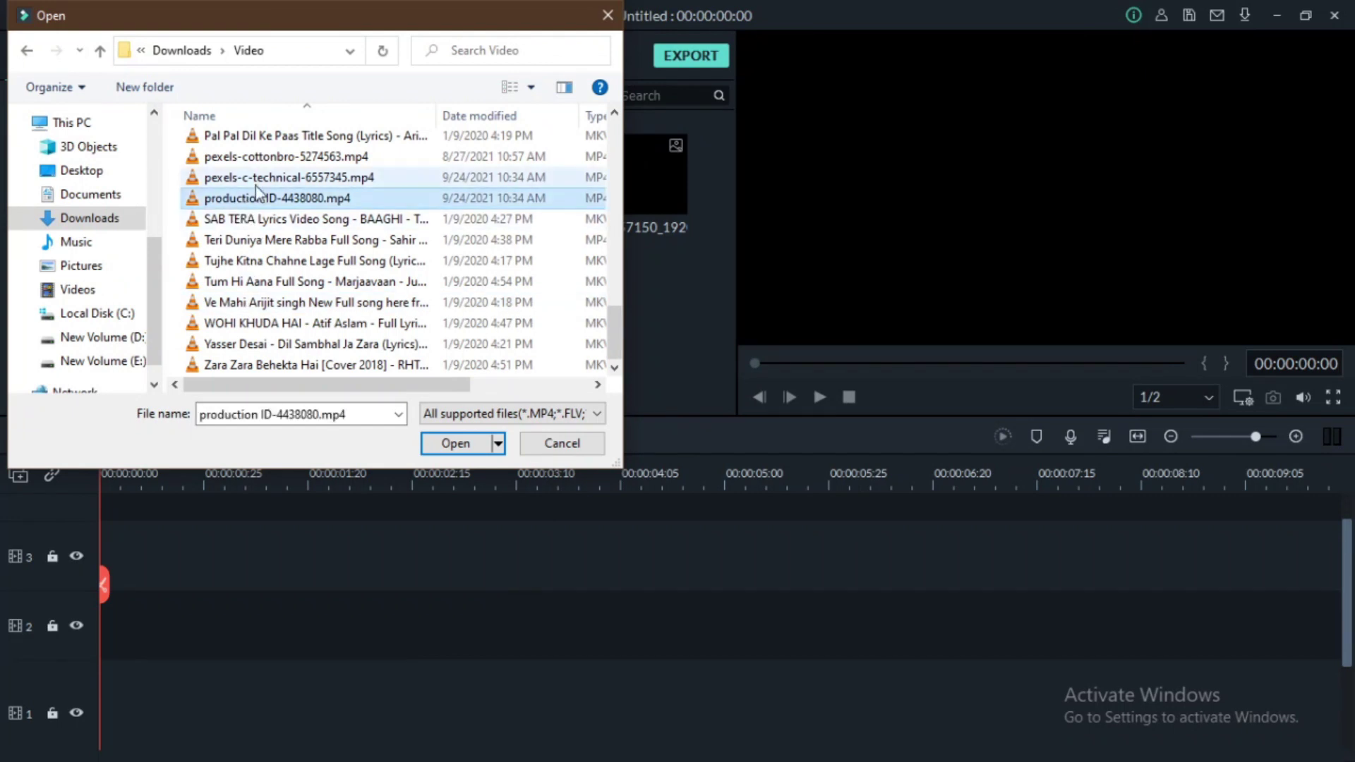
ctrl+click(255, 177)
ctrl+click(255, 156)
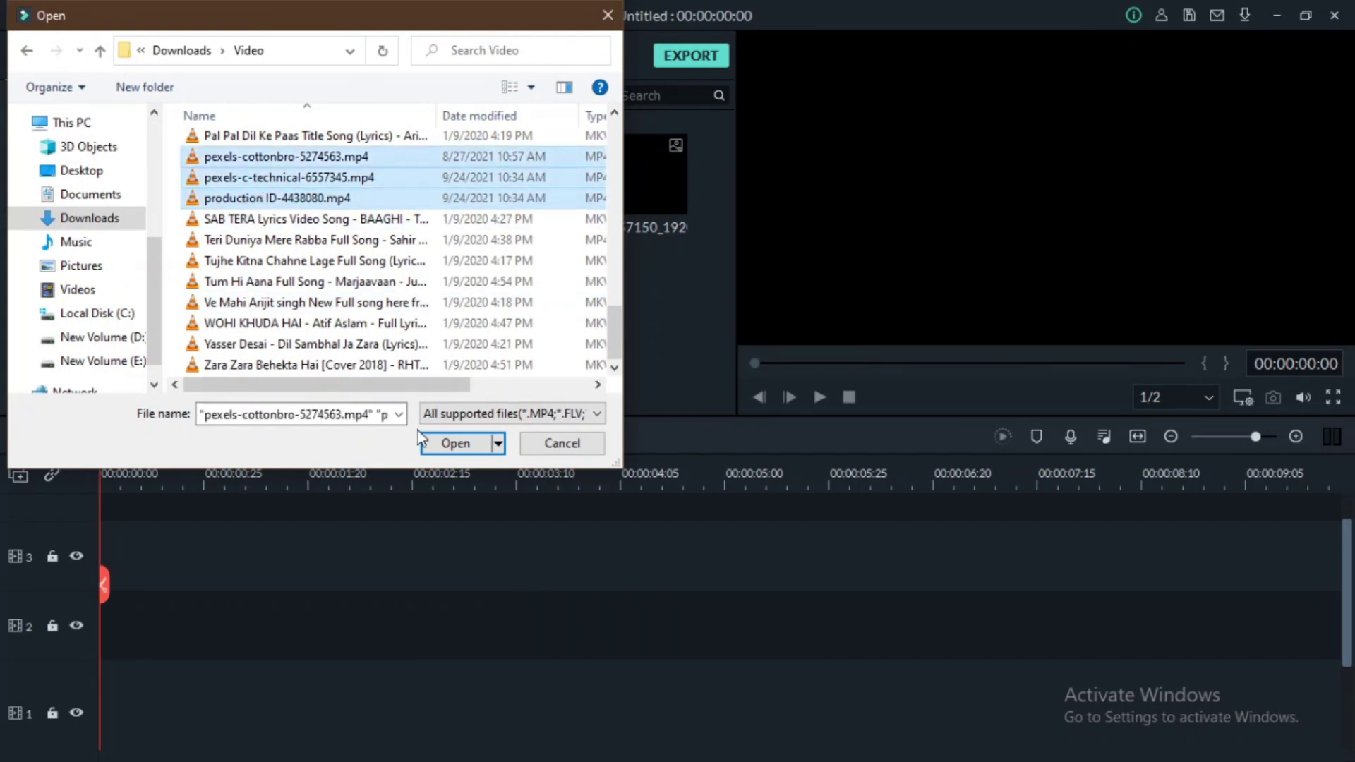
click(428, 441)
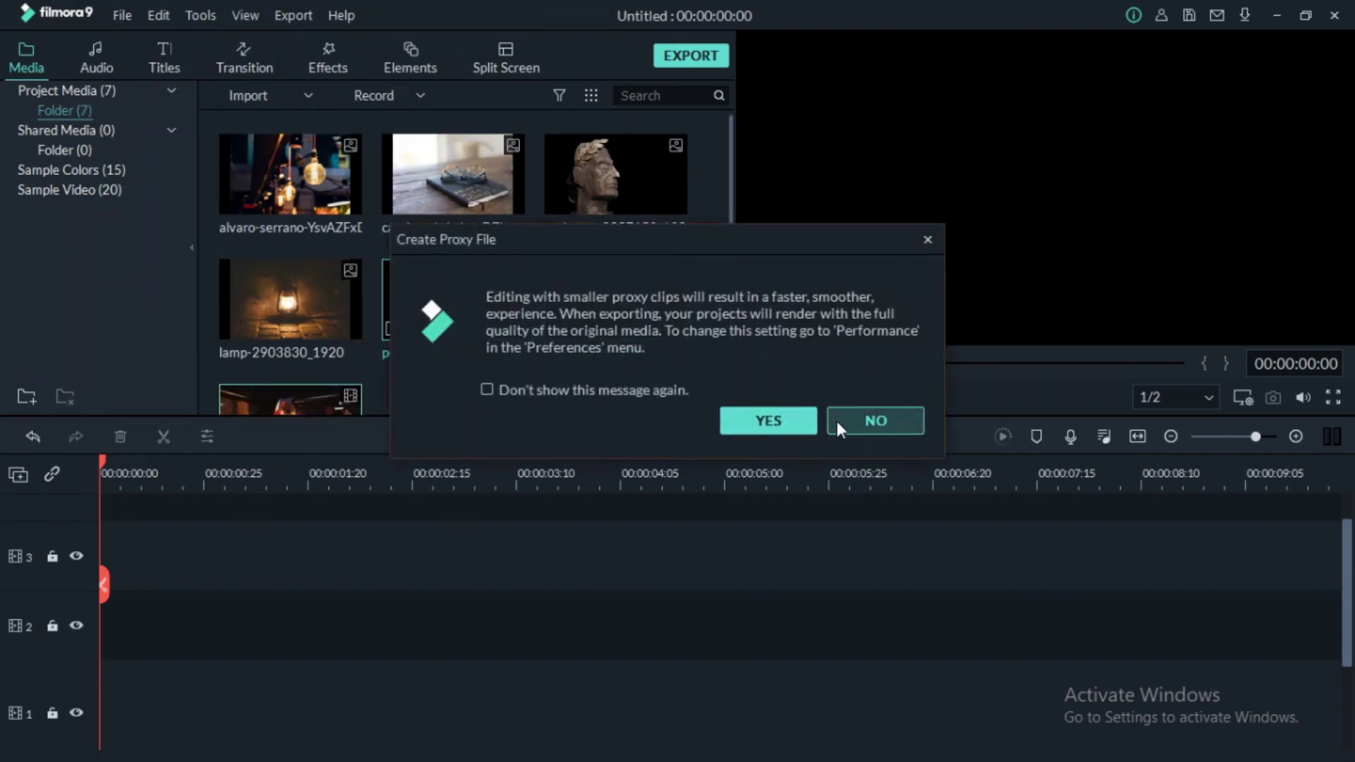
click(838, 420)
scroll(642, 340, down, 2)
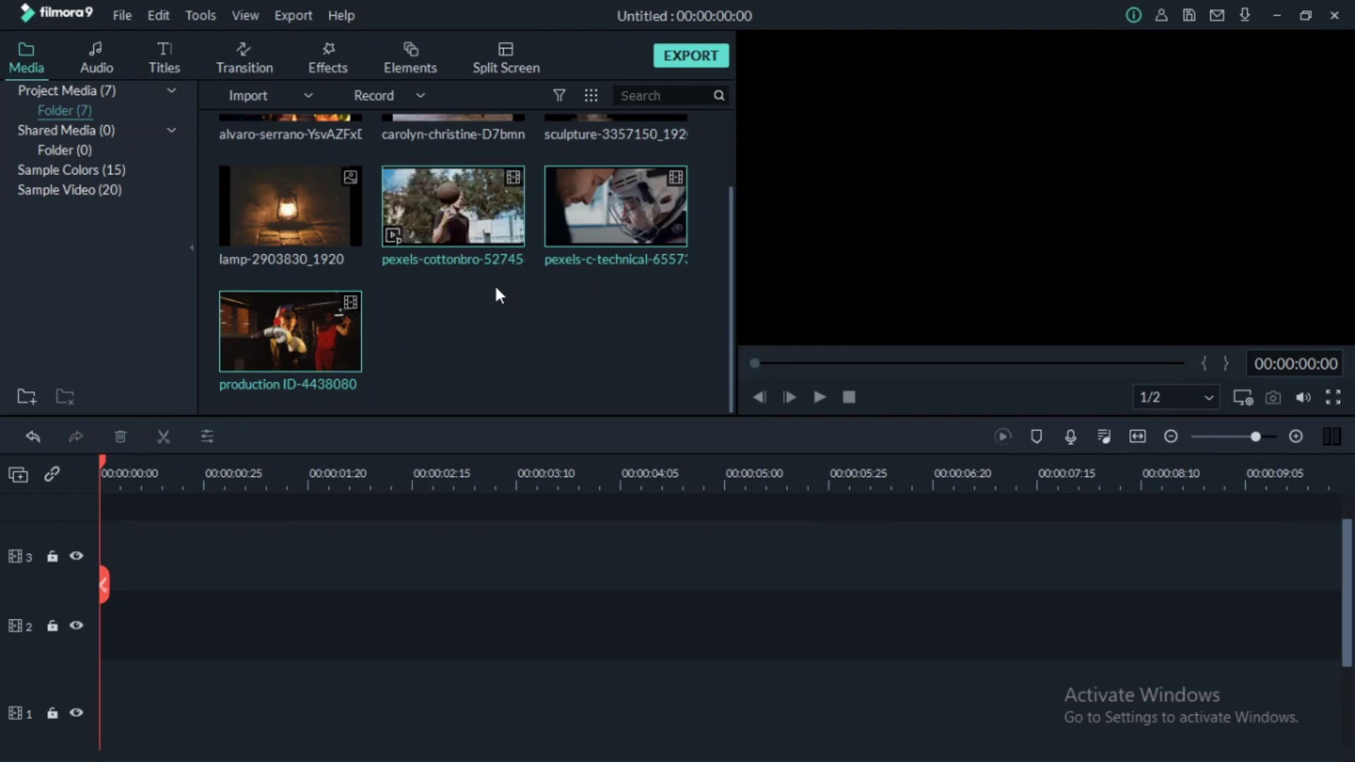
scroll(646, 312, up, 2)
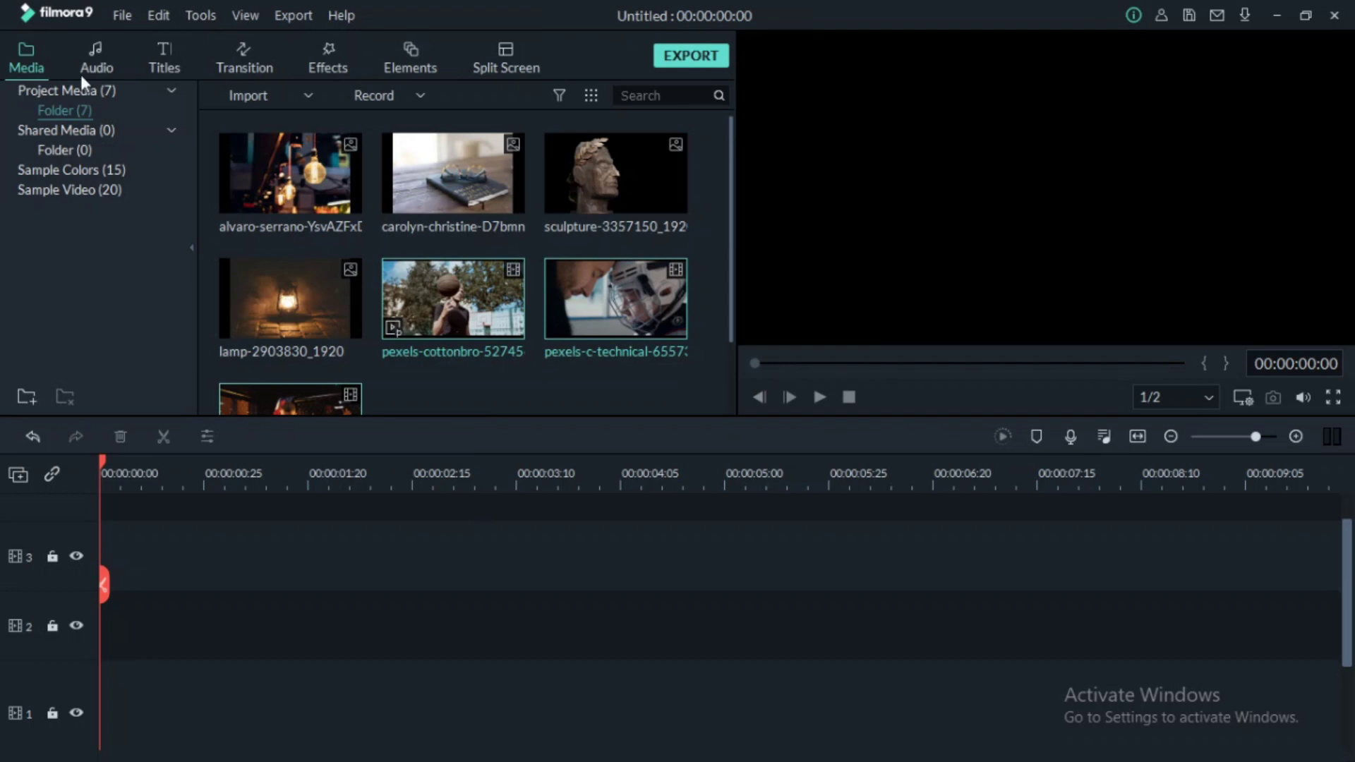
Browse the included music library and place Drift - Pages Turn at the start of audio track 1.
click(98, 55)
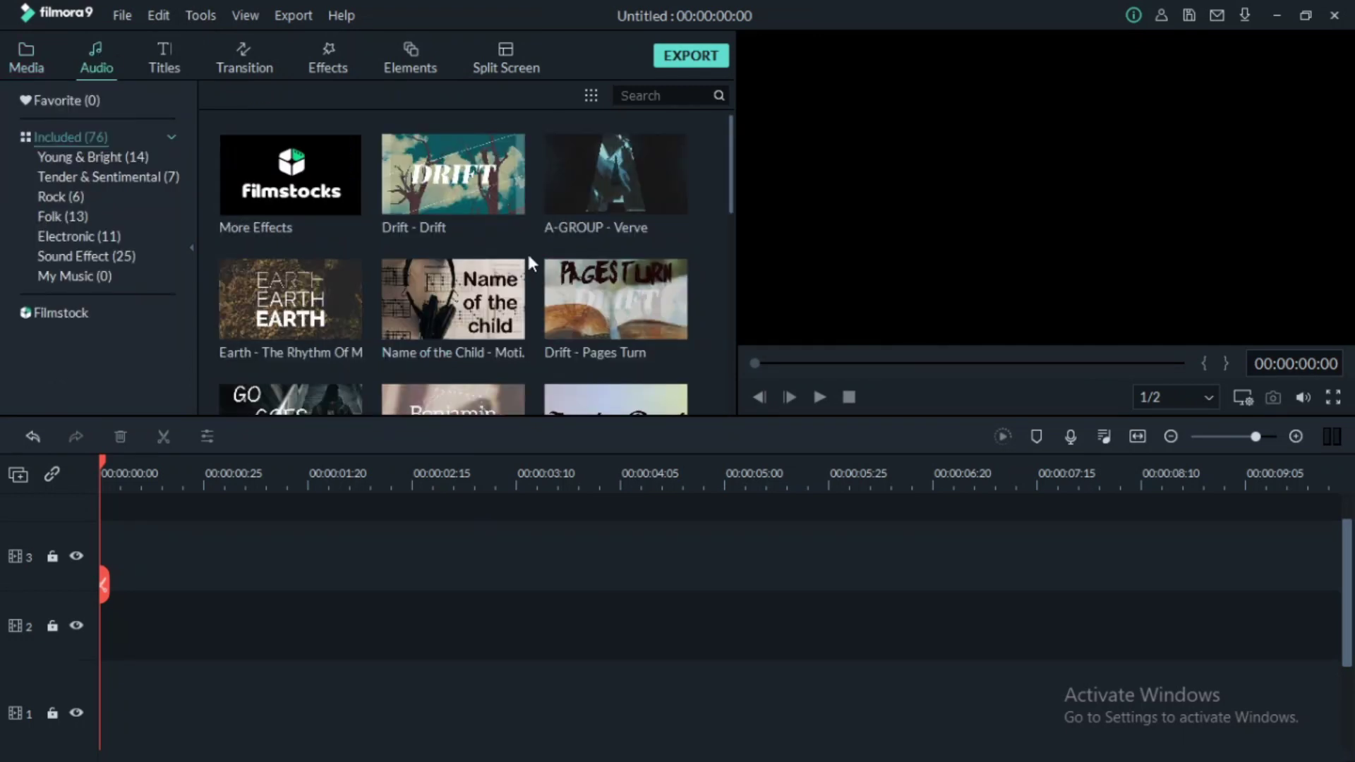
scroll(508, 268, down, 10)
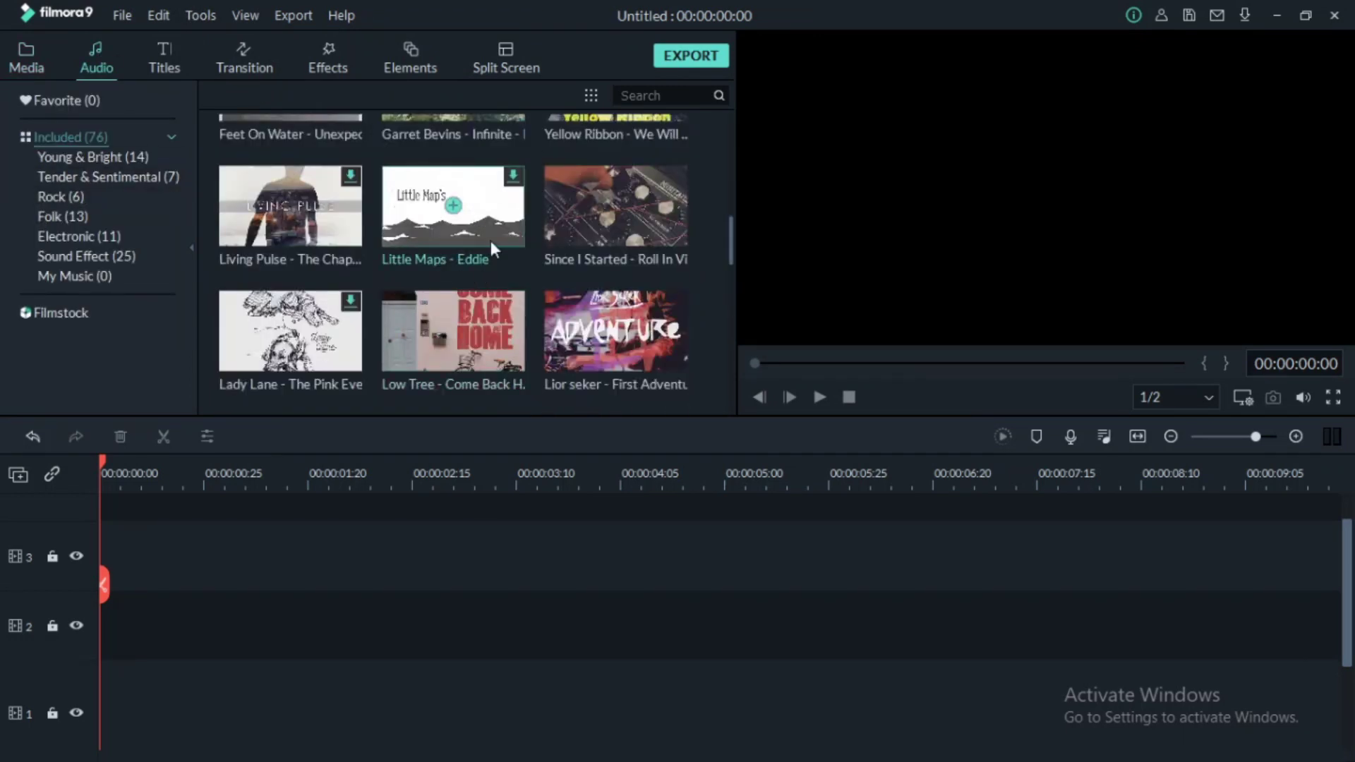
scroll(484, 244, down, 5)
scroll(422, 259, up, 15)
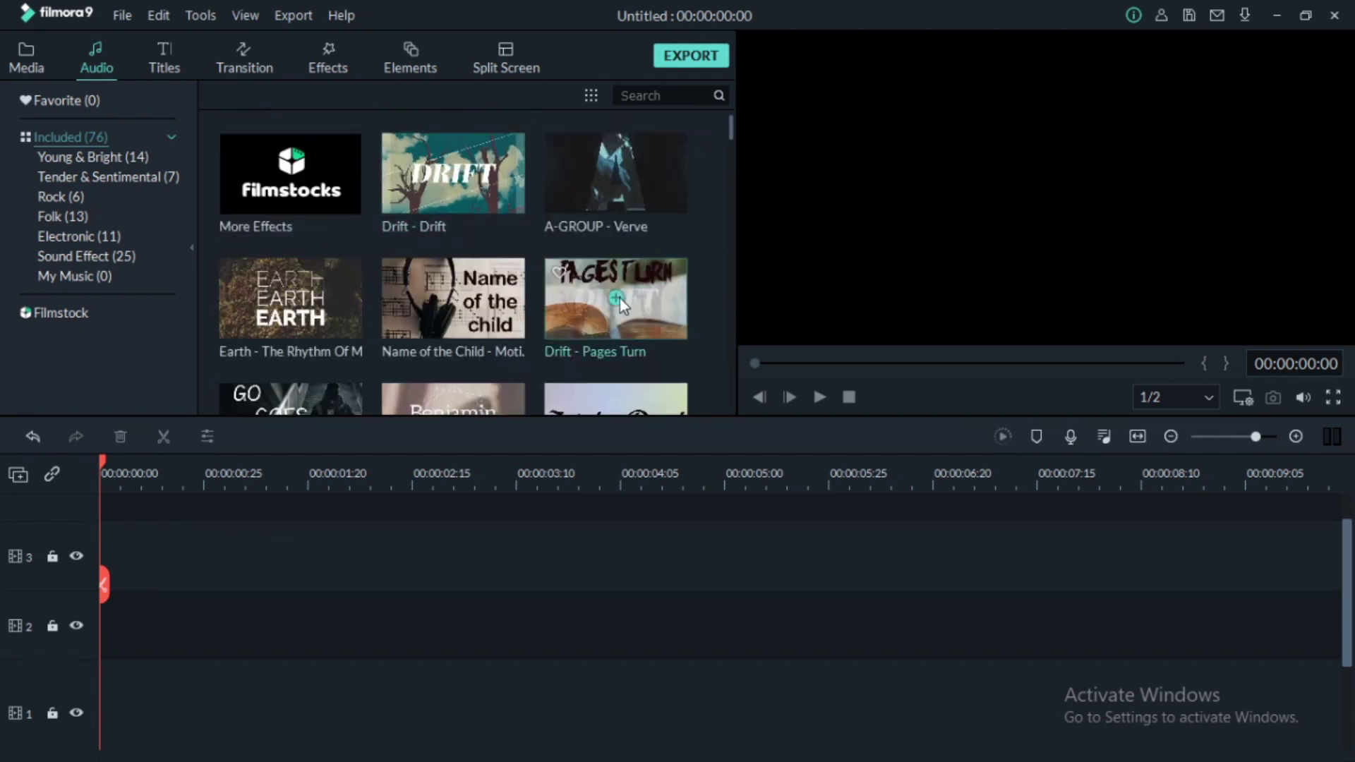
drag(609, 306, 95, 635)
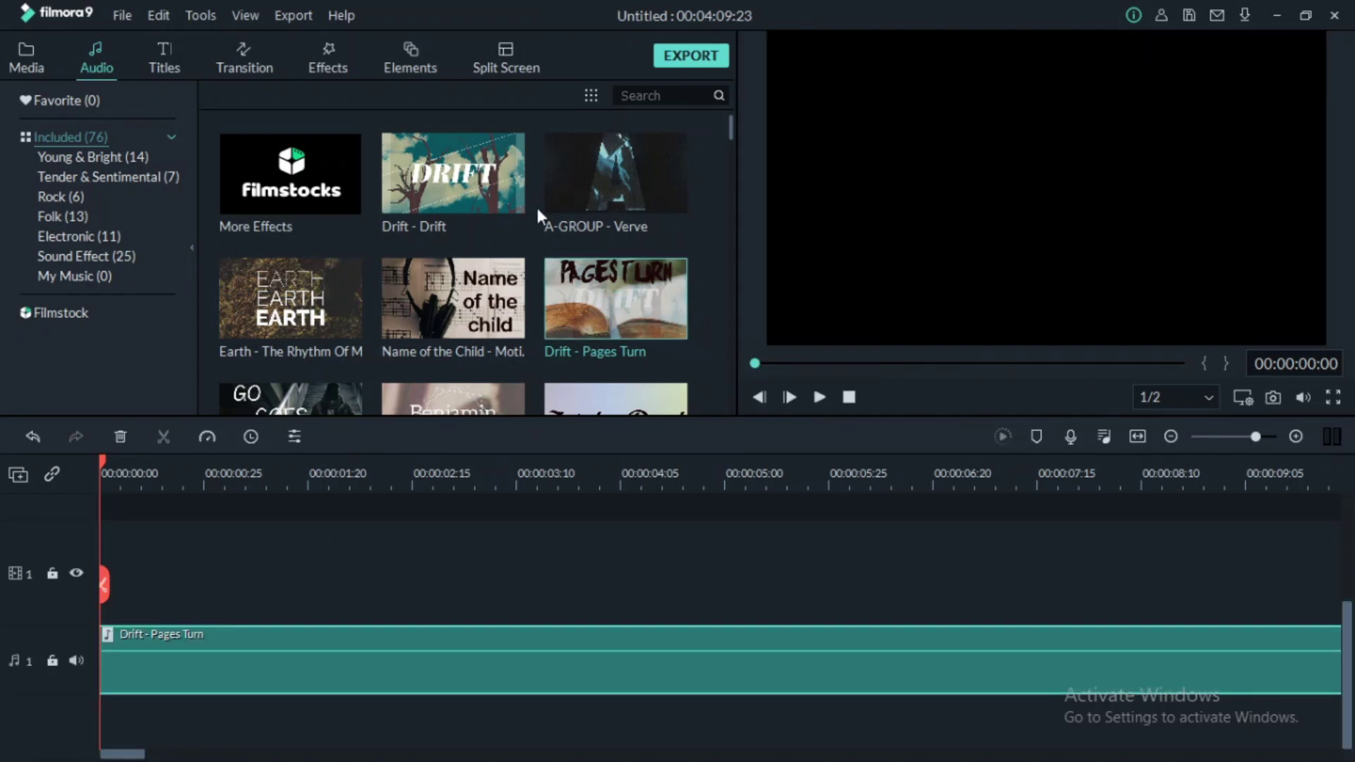
Lower the Drift - Pages Turn clip's volume to about -14 dB on the timeline and briefly play it.
click(39, 45)
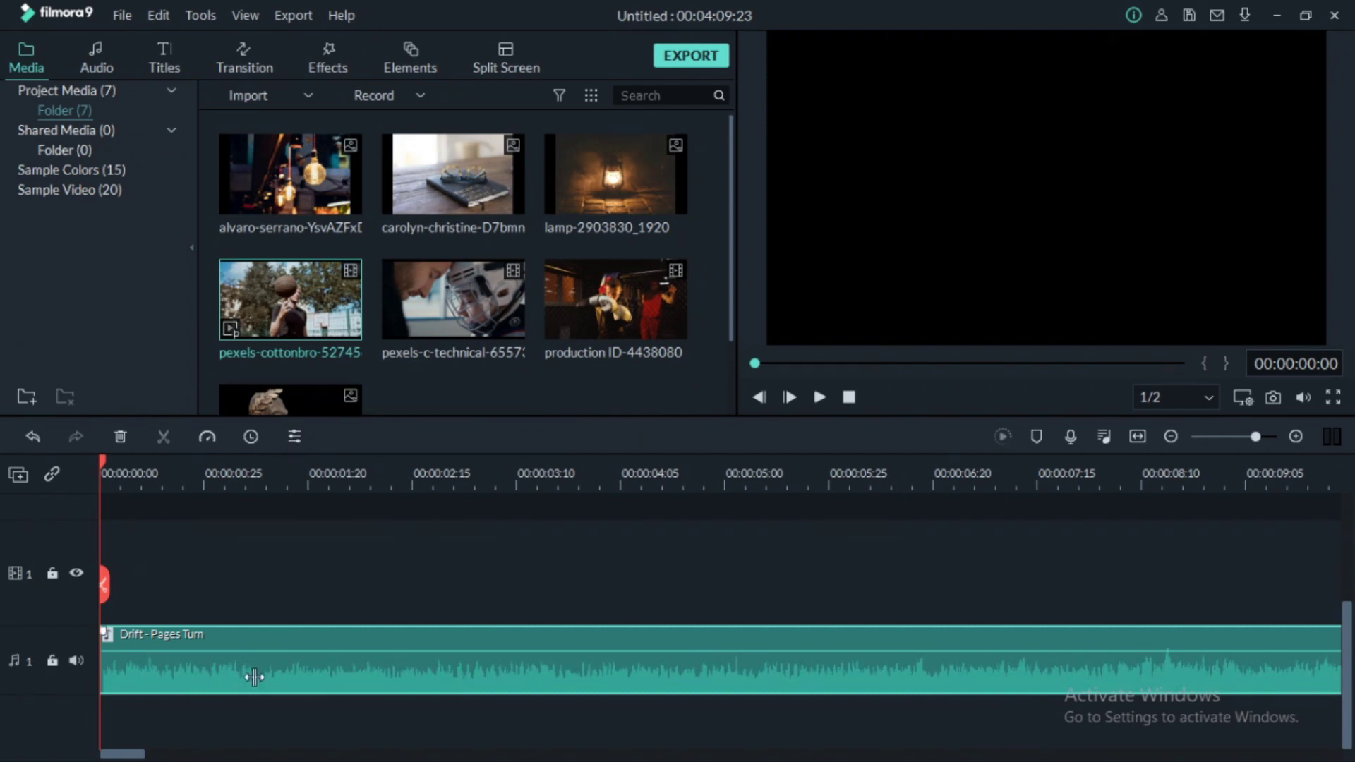
mouse_move(294, 655)
mouse_move(294, 654)
mouse_down()
mouse_move(286, 670)
mouse_move(290, 638)
mouse_move(289, 659)
mouse_up()
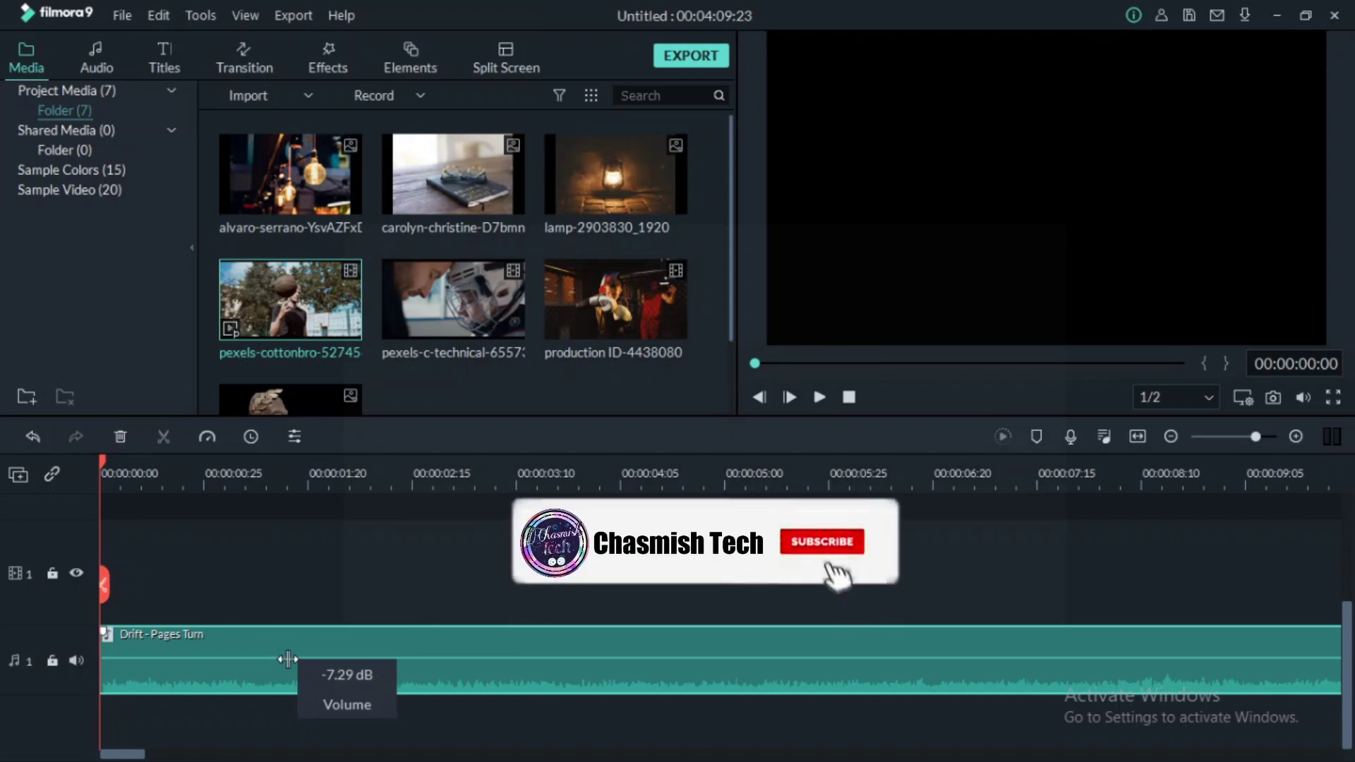
drag(288, 660, 289, 667)
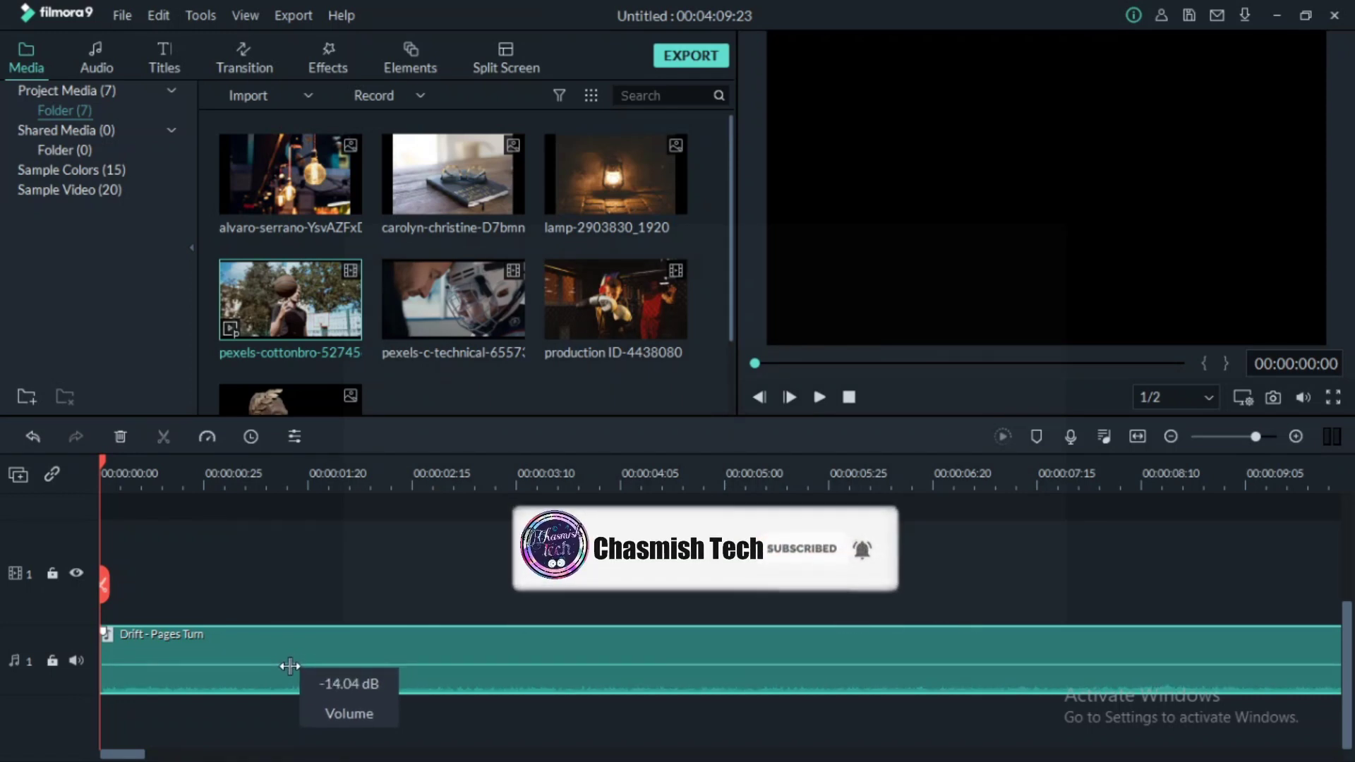
click(1304, 398)
click(431, 408)
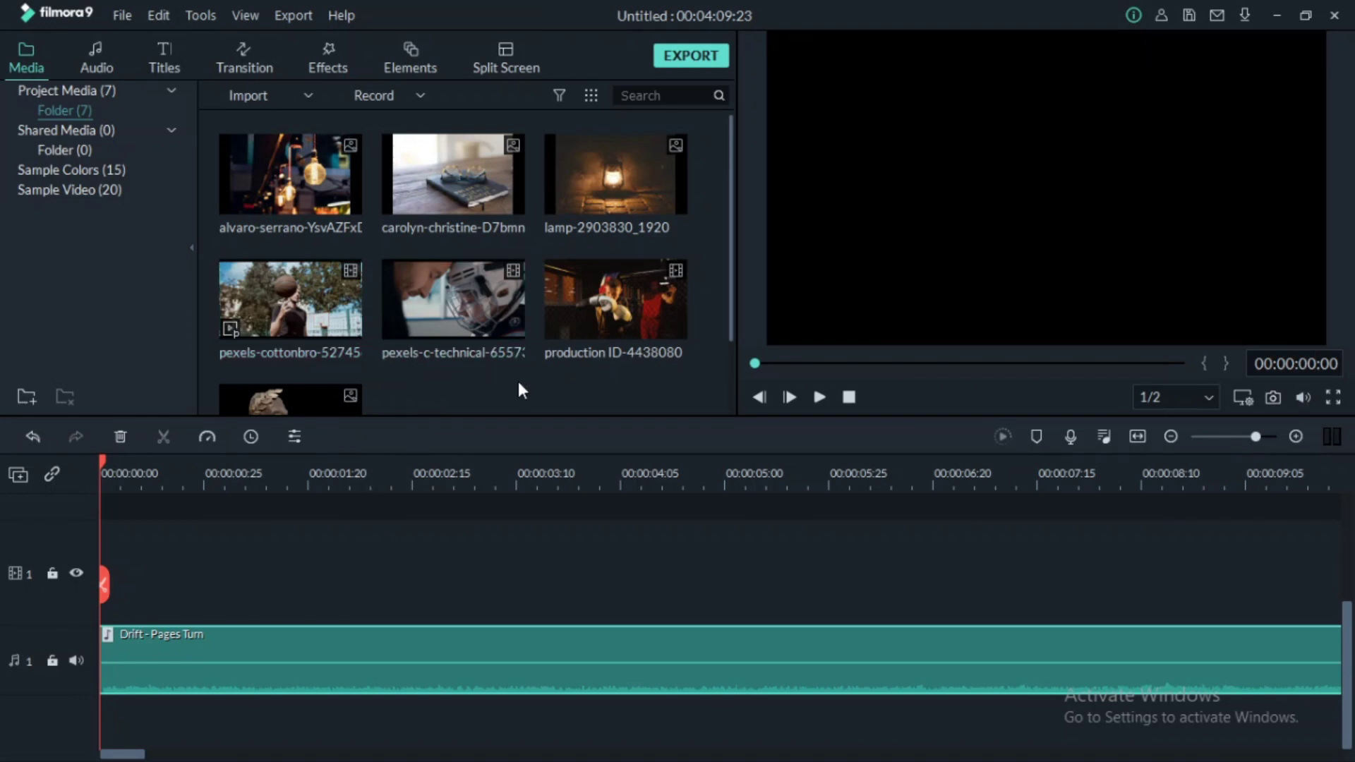
scroll(531, 451, up, 2)
key(space)
key(space)
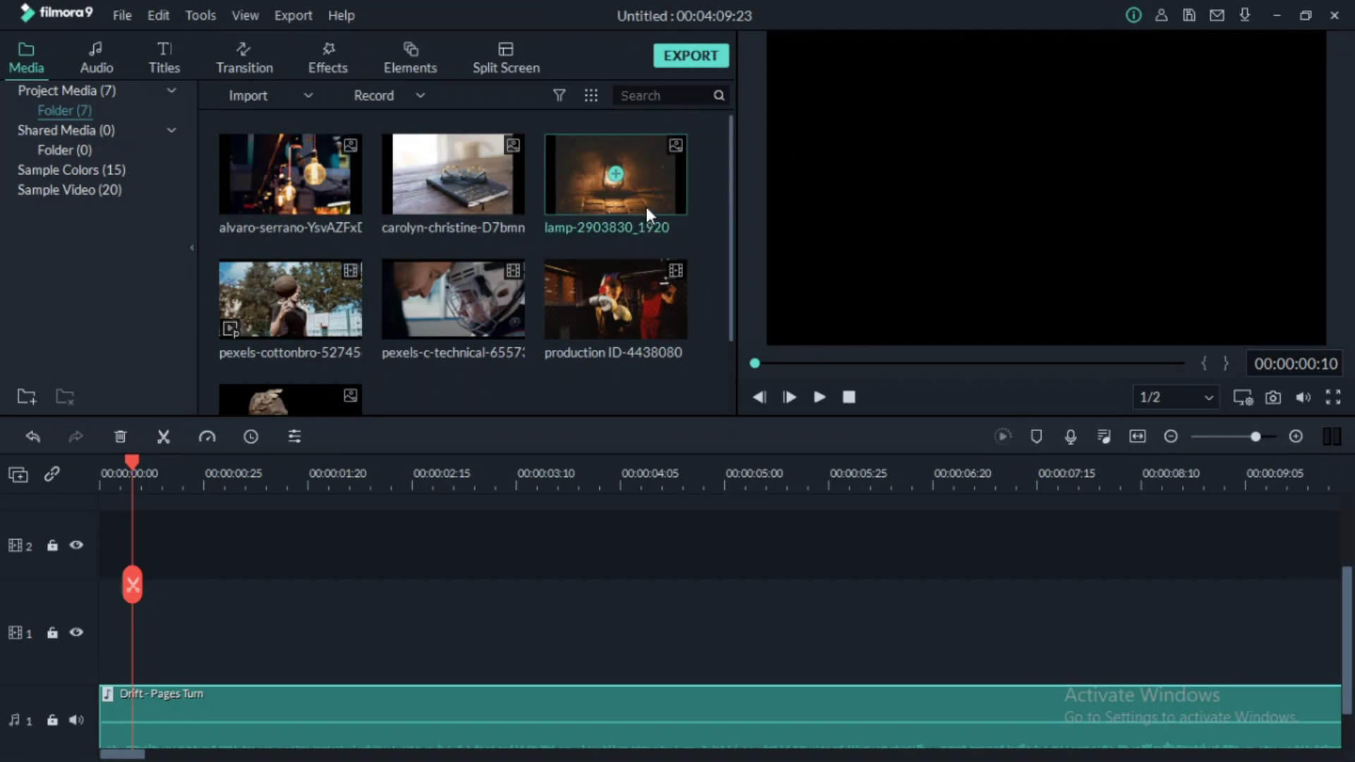
Place the lamp-2903830_1920 image at the start of video track 1.
drag(482, 365, 110, 603)
click(1011, 200)
drag(812, 345, 734, 452)
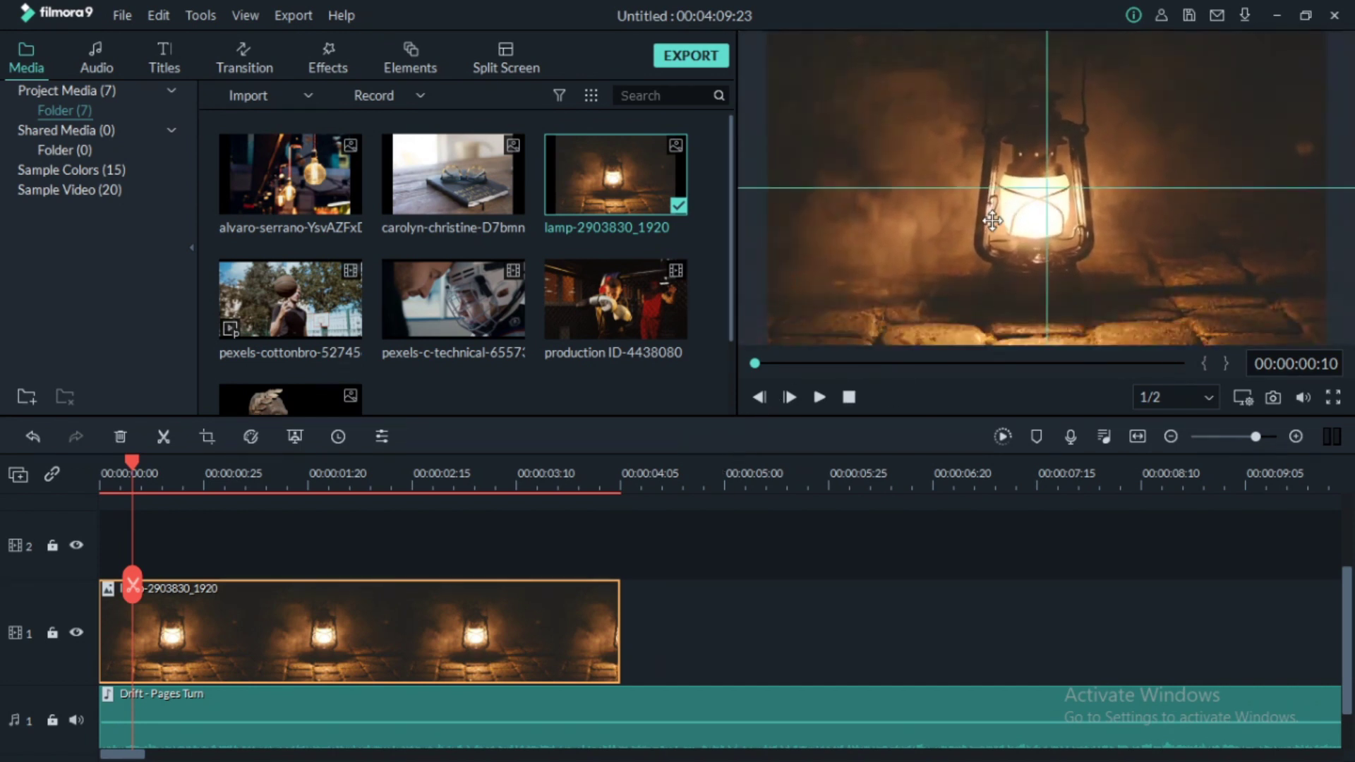
Split the lamp image clip on video track 1 at 00:00:01:25.
drag(134, 459, 390, 507)
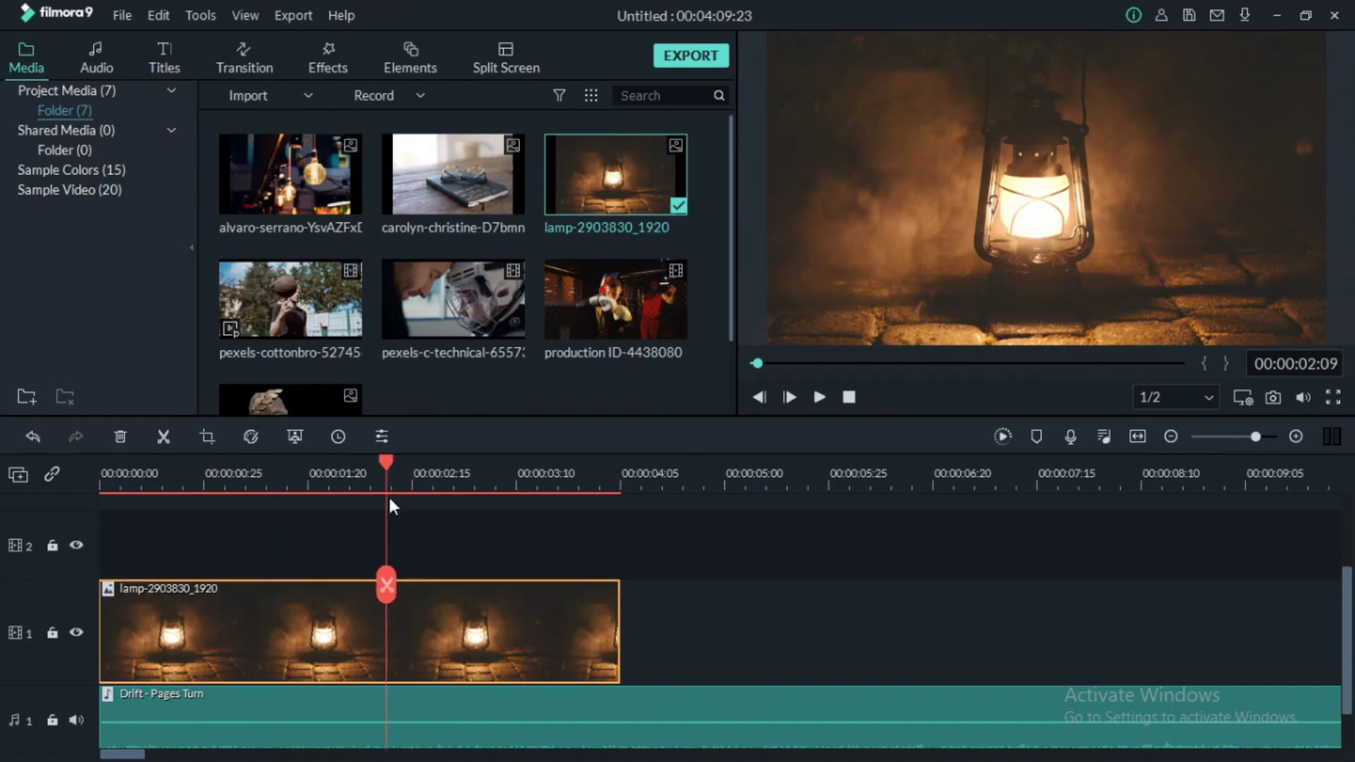
click(1247, 437)
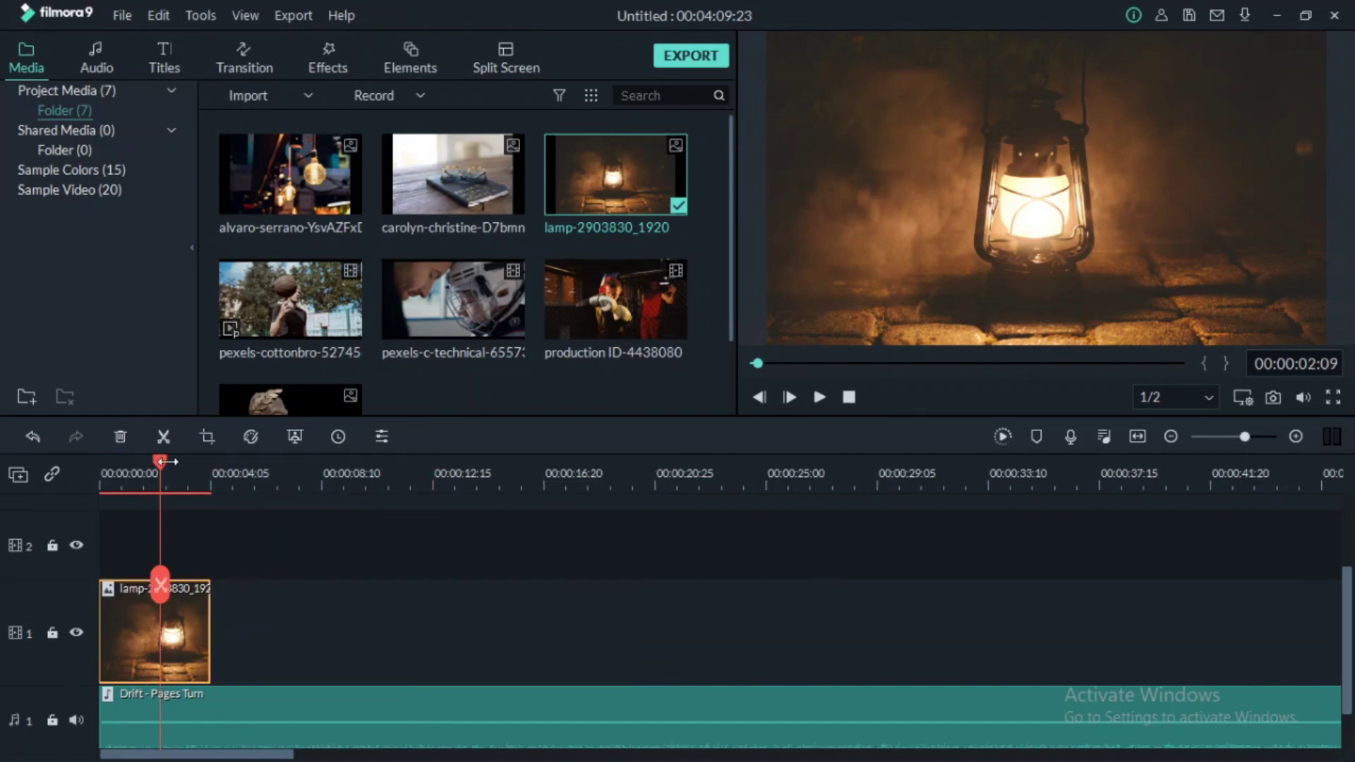
drag(161, 463, 149, 466)
click(148, 585)
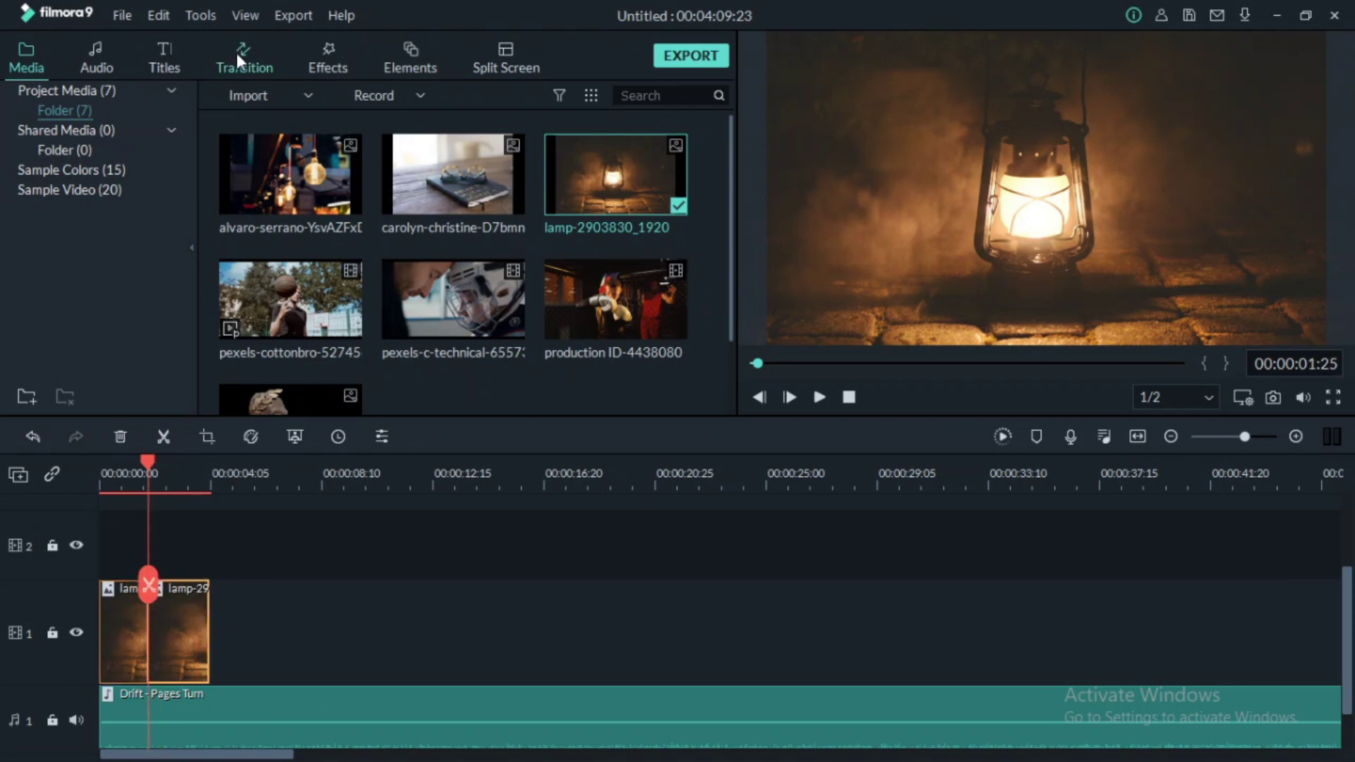
Apply the Butterfly Wave Scrawler transition to the start of the first lamp clip and the end of the second.
click(236, 54)
scroll(484, 281, down, 5)
drag(281, 364, 70, 654)
drag(283, 357, 206, 655)
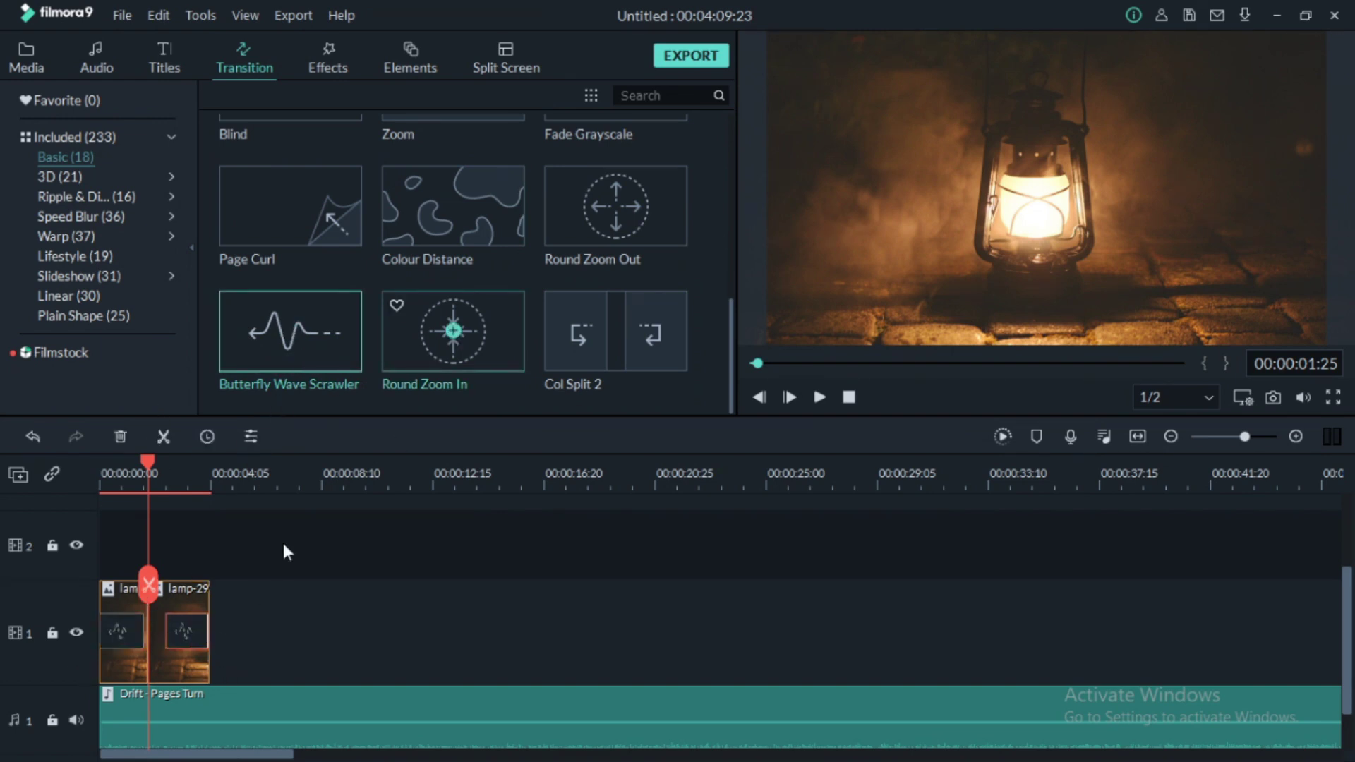
Replace the transition on the second lamp clip with Round Zoom In and play the timeline from the start.
drag(398, 360, 256, 526)
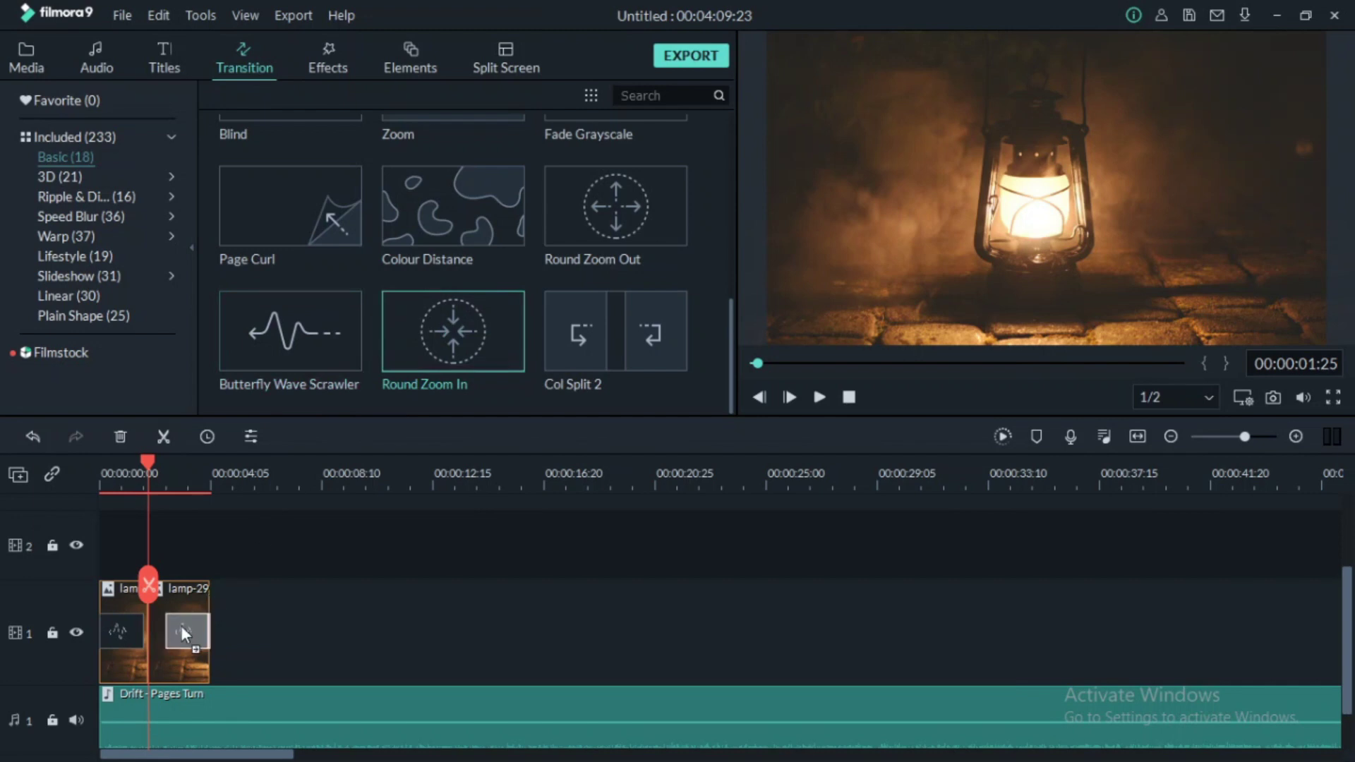
drag(149, 464, 62, 473)
key(space)
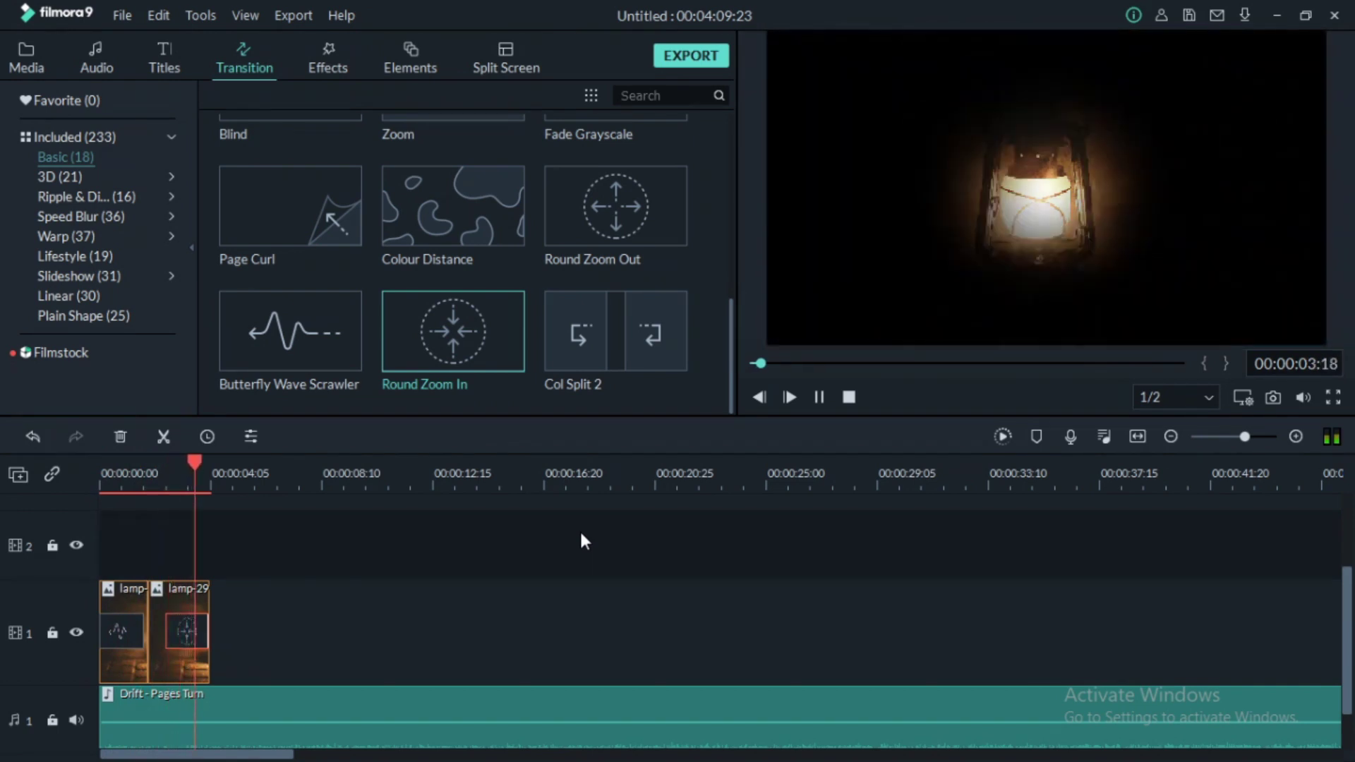
Add the hanging bulbs image and the notebook with glasses image after the lamp clips on video track 1.
click(27, 54)
drag(315, 211, 220, 630)
drag(479, 202, 347, 618)
Insert the production ID-4438080 video on video track 1 and match the project settings to 1920 x 1080 50fps.
scroll(493, 303, down, 2)
drag(556, 213, 418, 622)
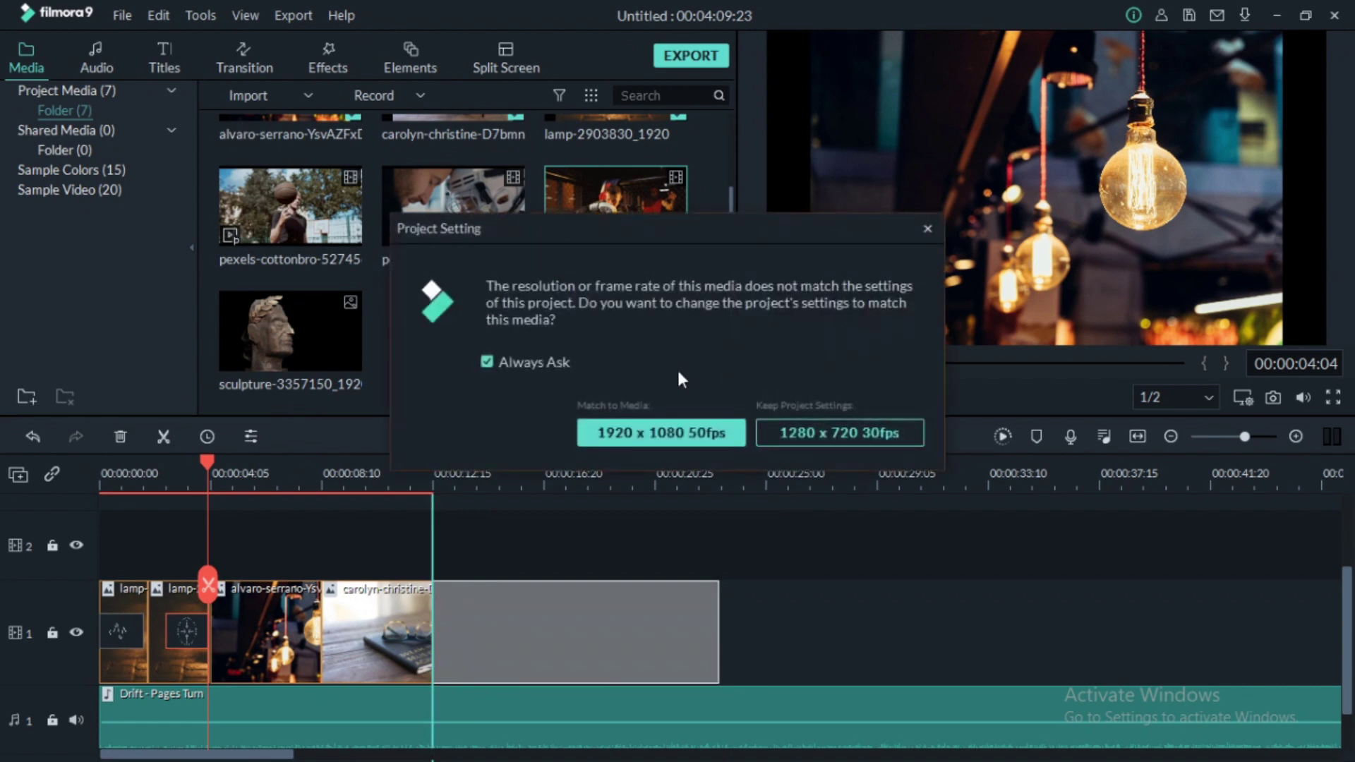
click(662, 426)
Place the pexels-cottonbro-5274563 video after the notebook image on video track 1.
drag(290, 206, 1027, 660)
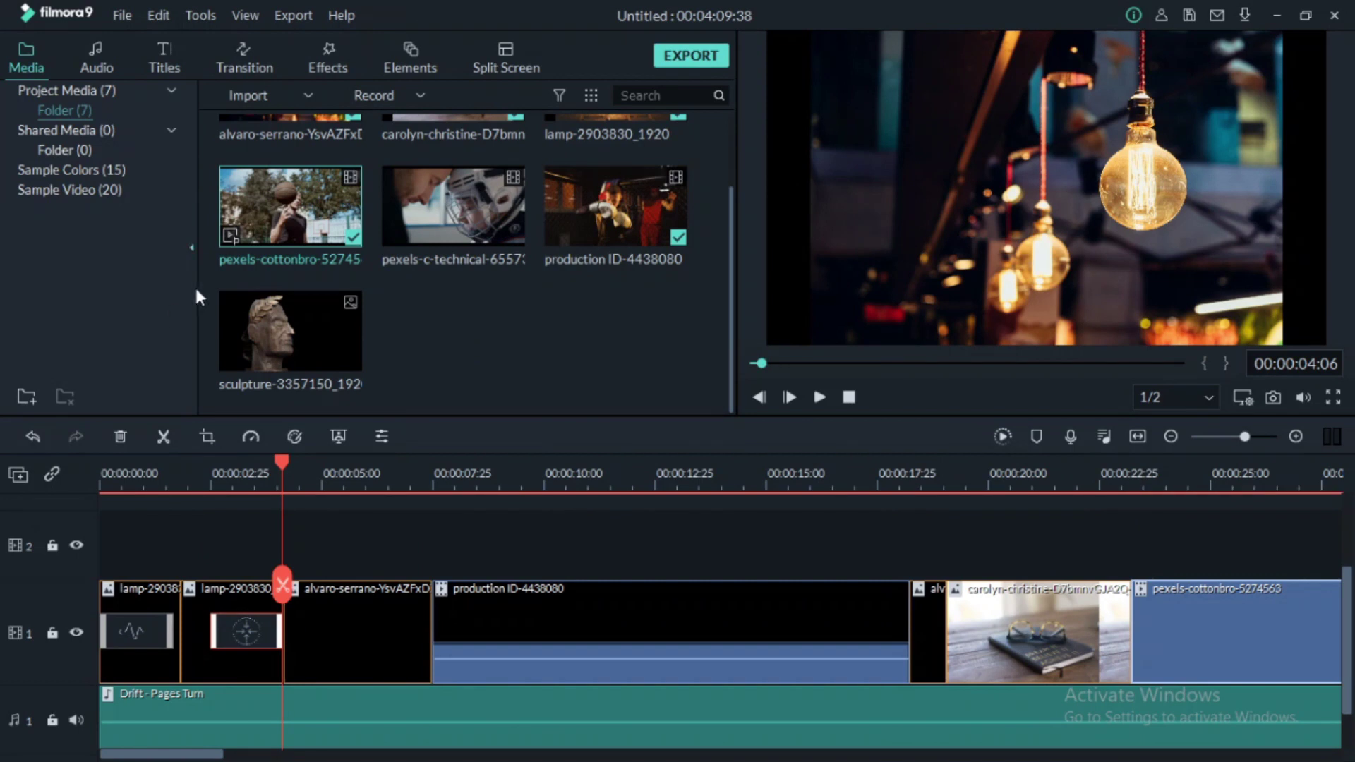
drag(674, 236, 377, 383)
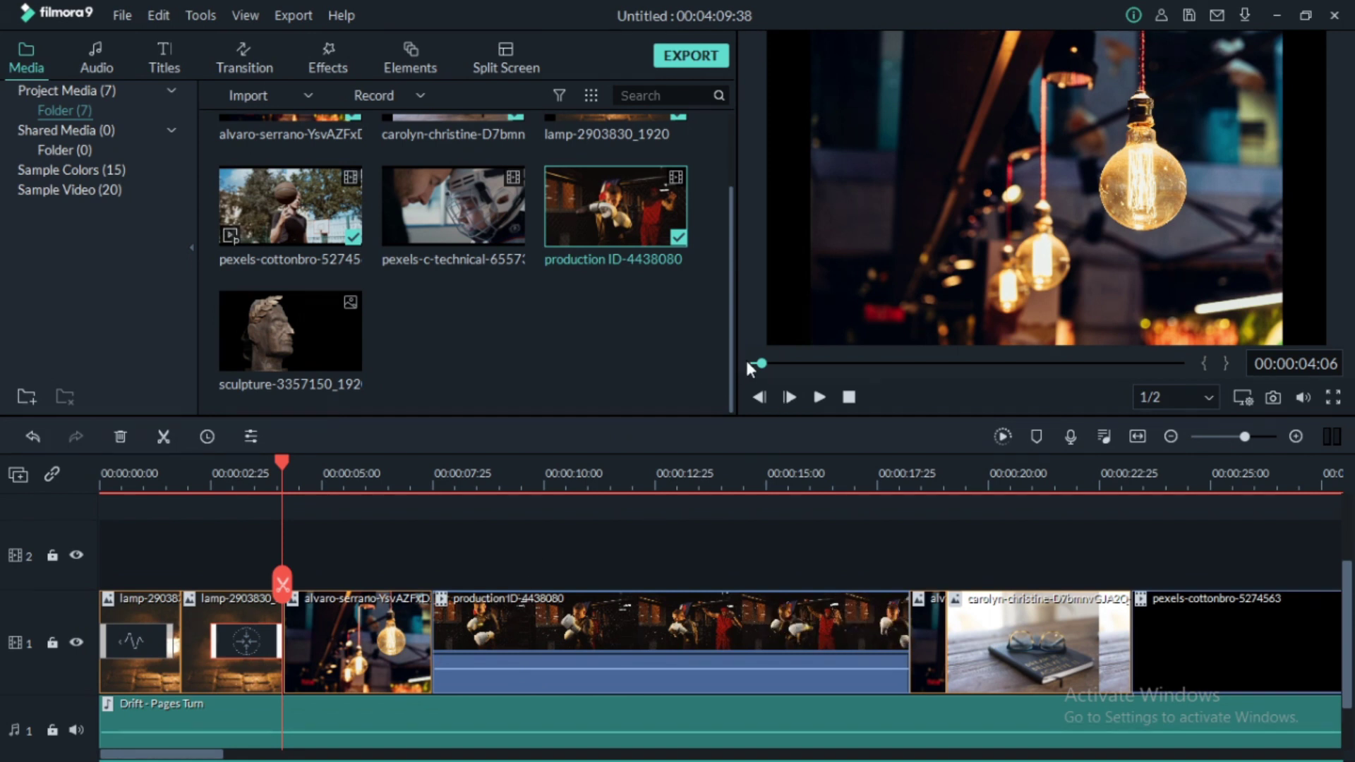
Play and scrub through the assembled timeline to check the order of the images and videos.
drag(768, 366, 797, 357)
key(space)
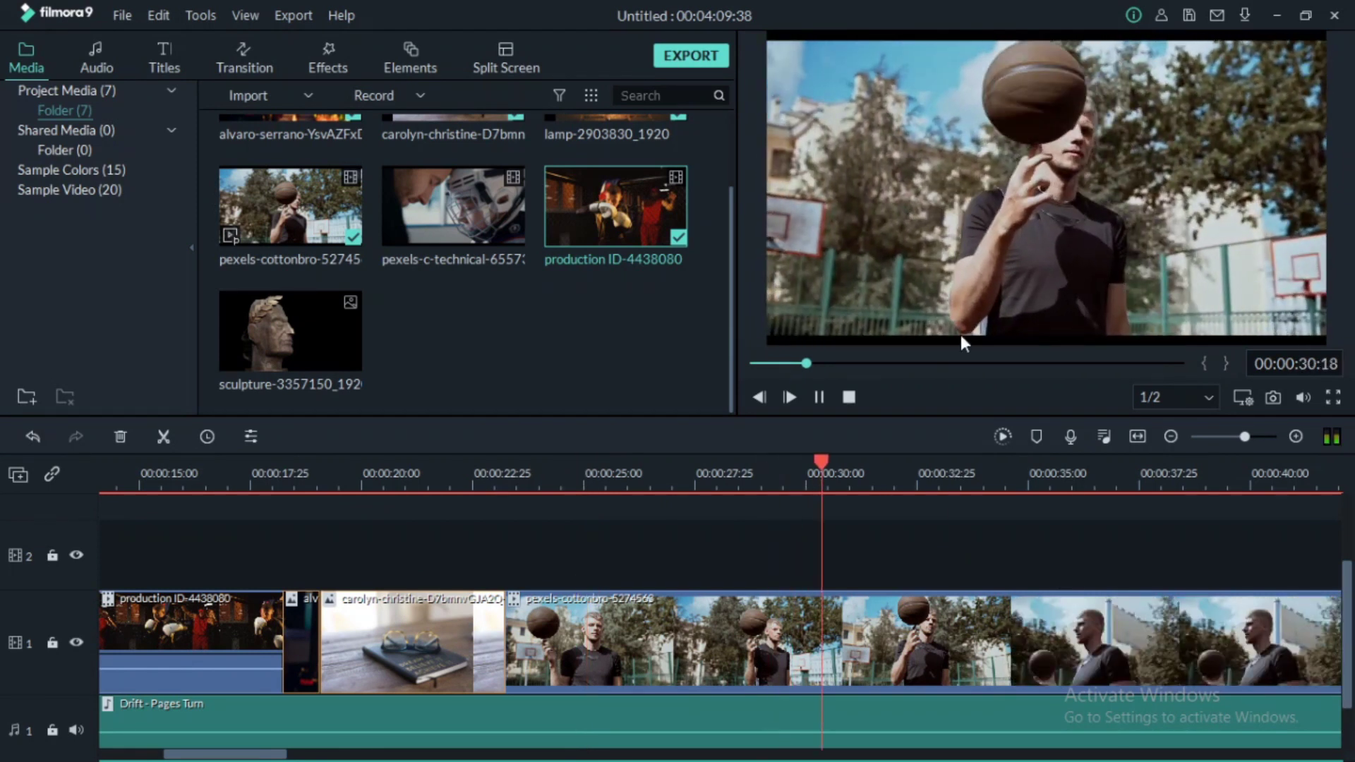
click(821, 458)
drag(824, 461, 137, 443)
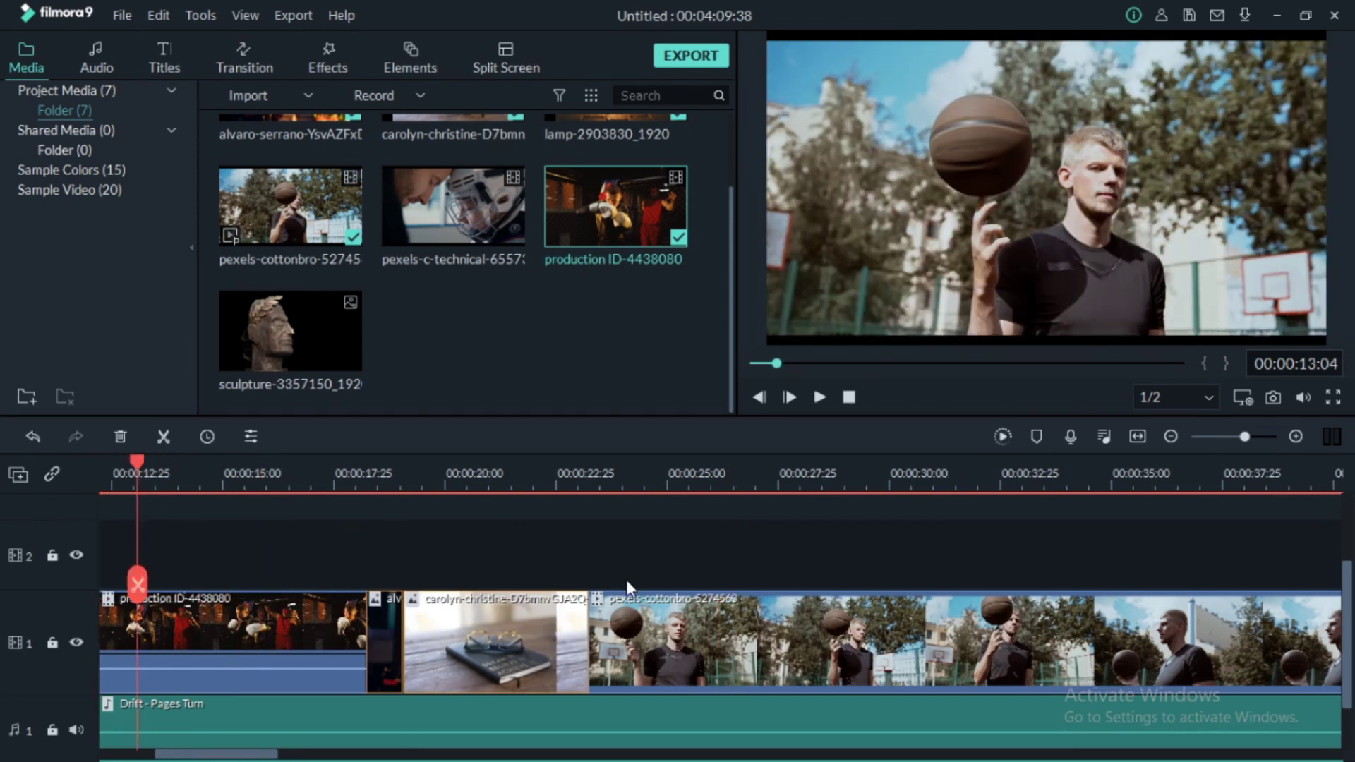
key(space)
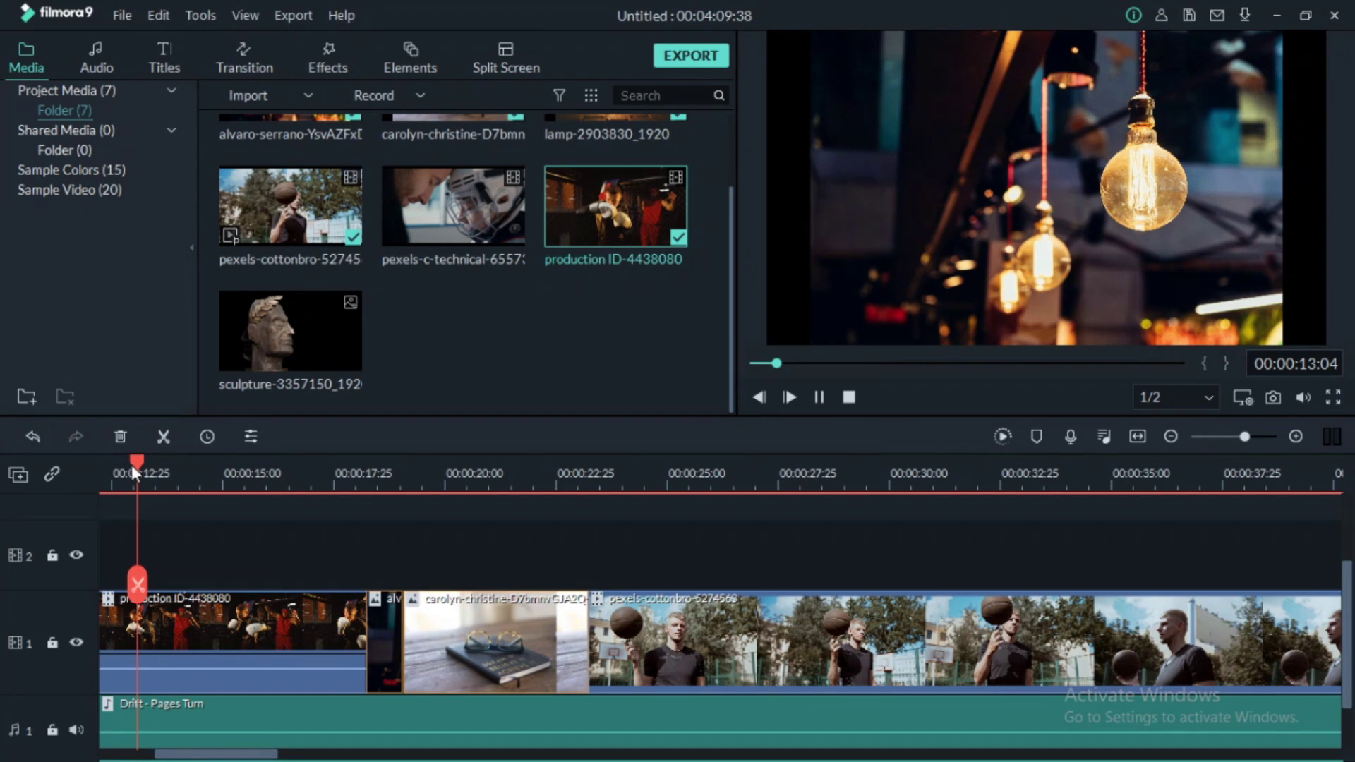
click(221, 499)
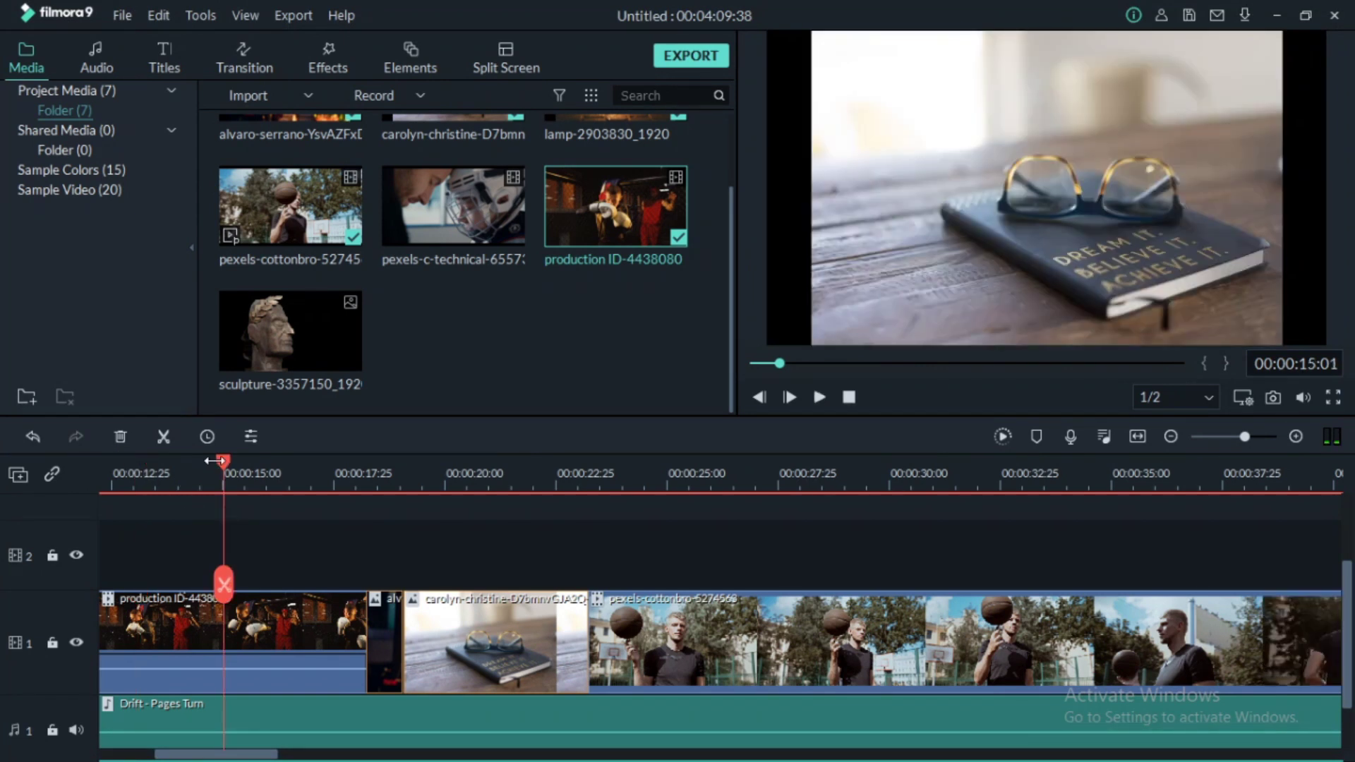
drag(227, 466, 223, 505)
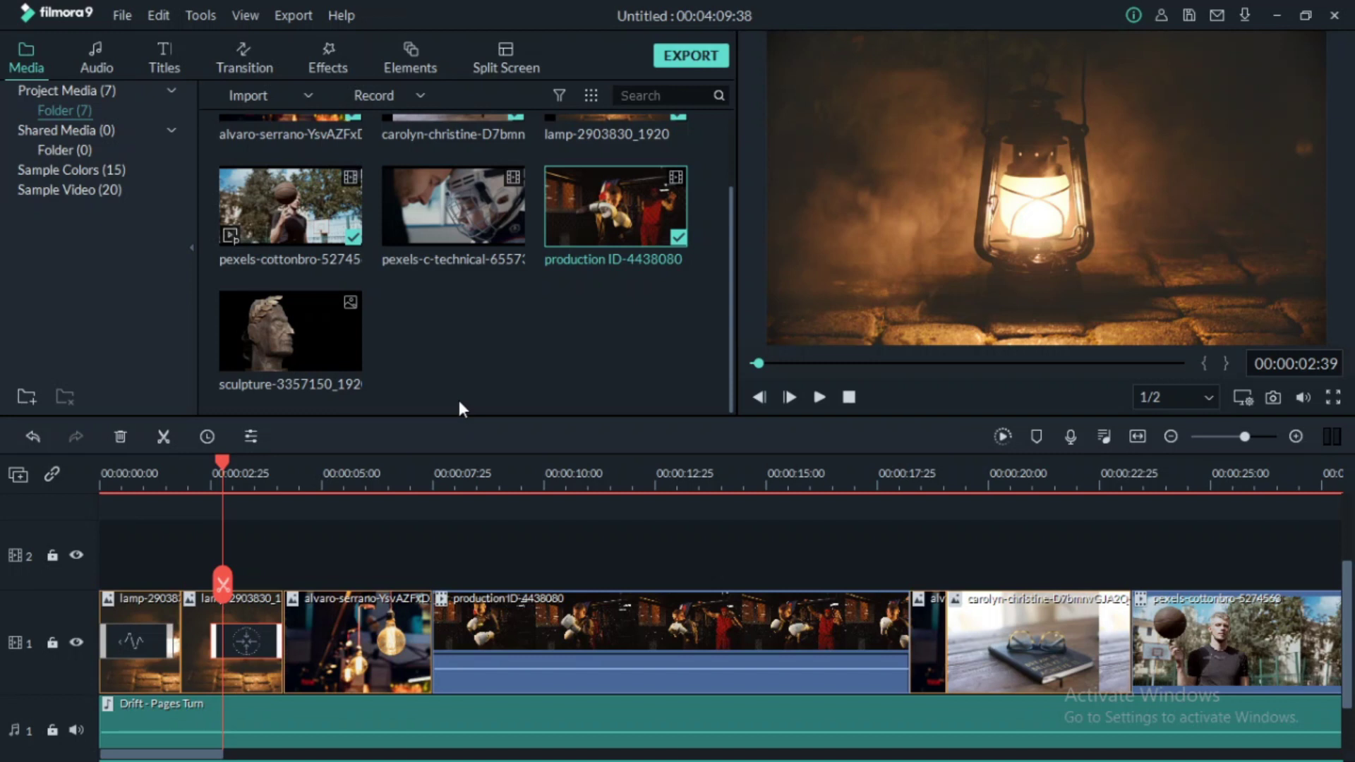
Review the local MP4 export settings and close them without exporting.
click(693, 60)
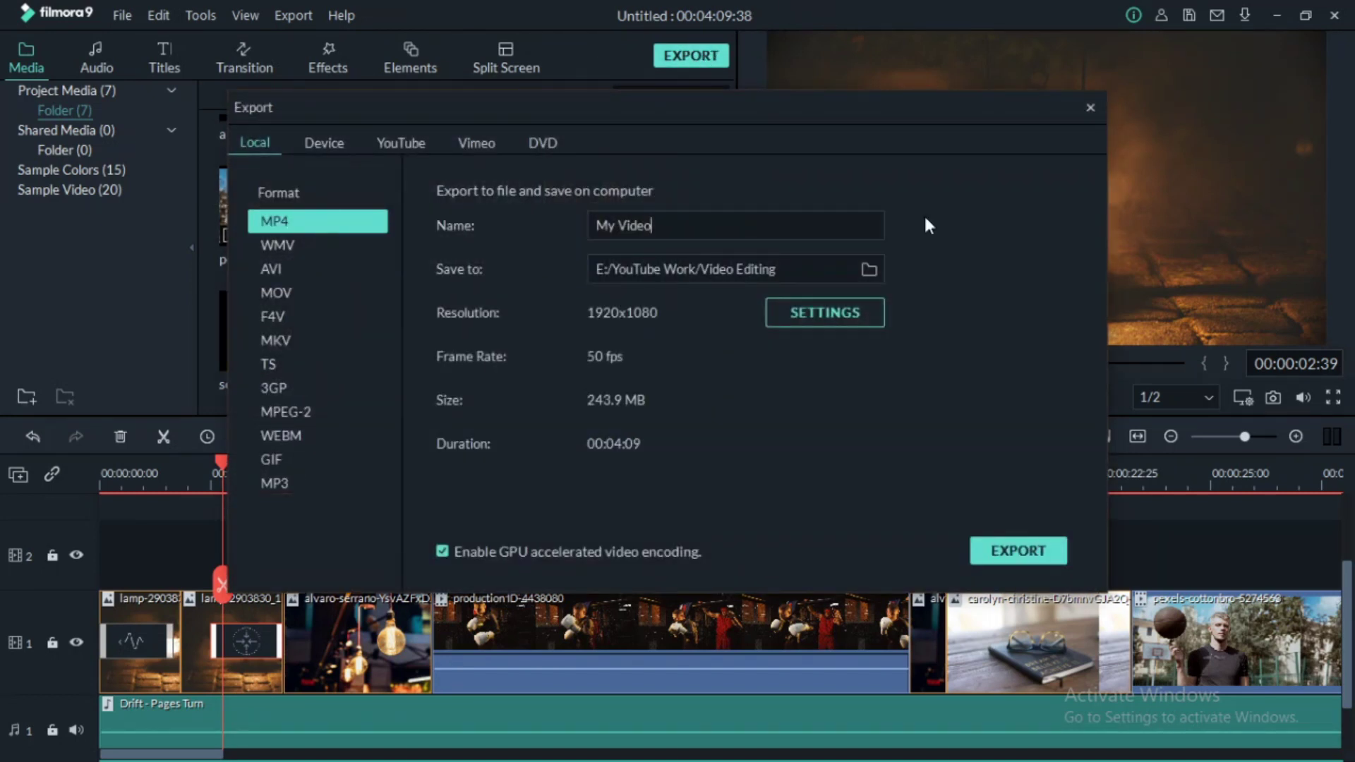
click(1090, 108)
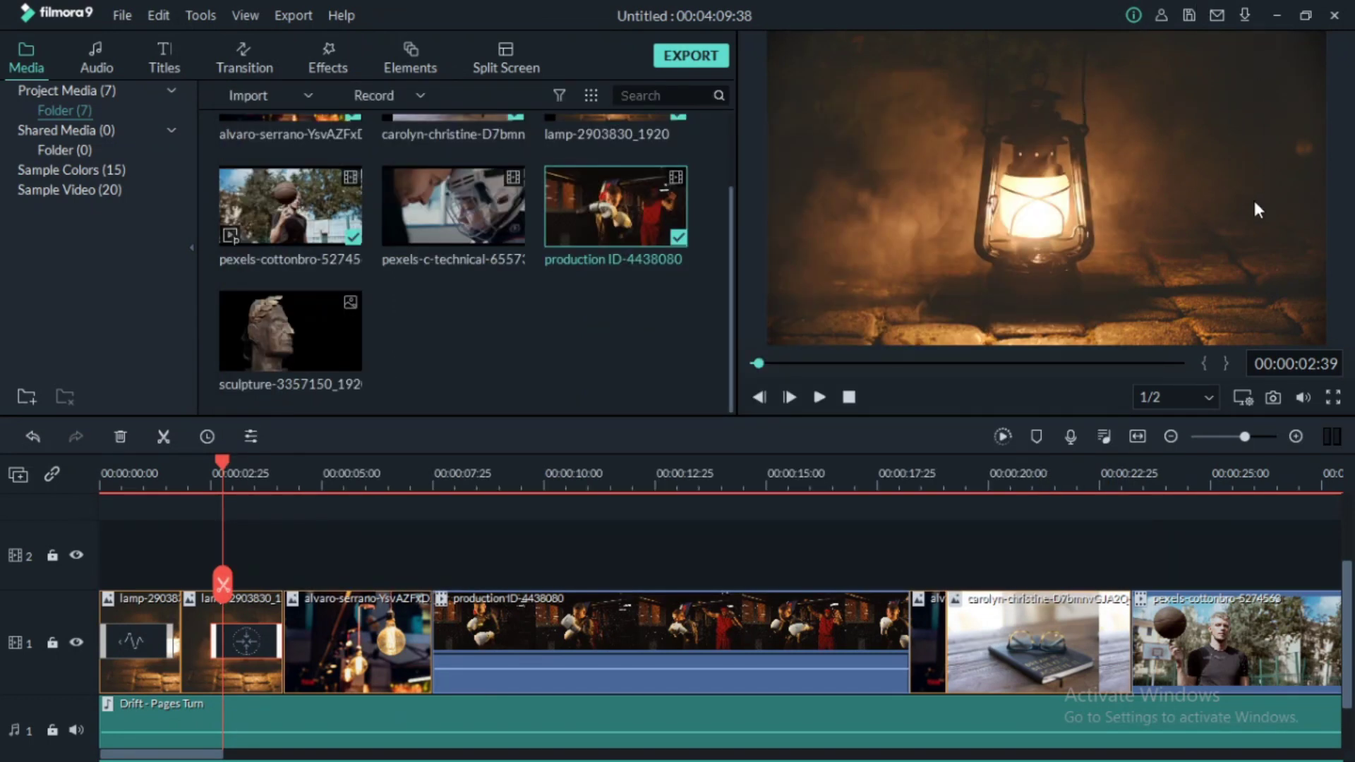
Minimize Filmora9 and refresh the Windows desktop.
click(1279, 14)
right_click(659, 181)
click(700, 238)
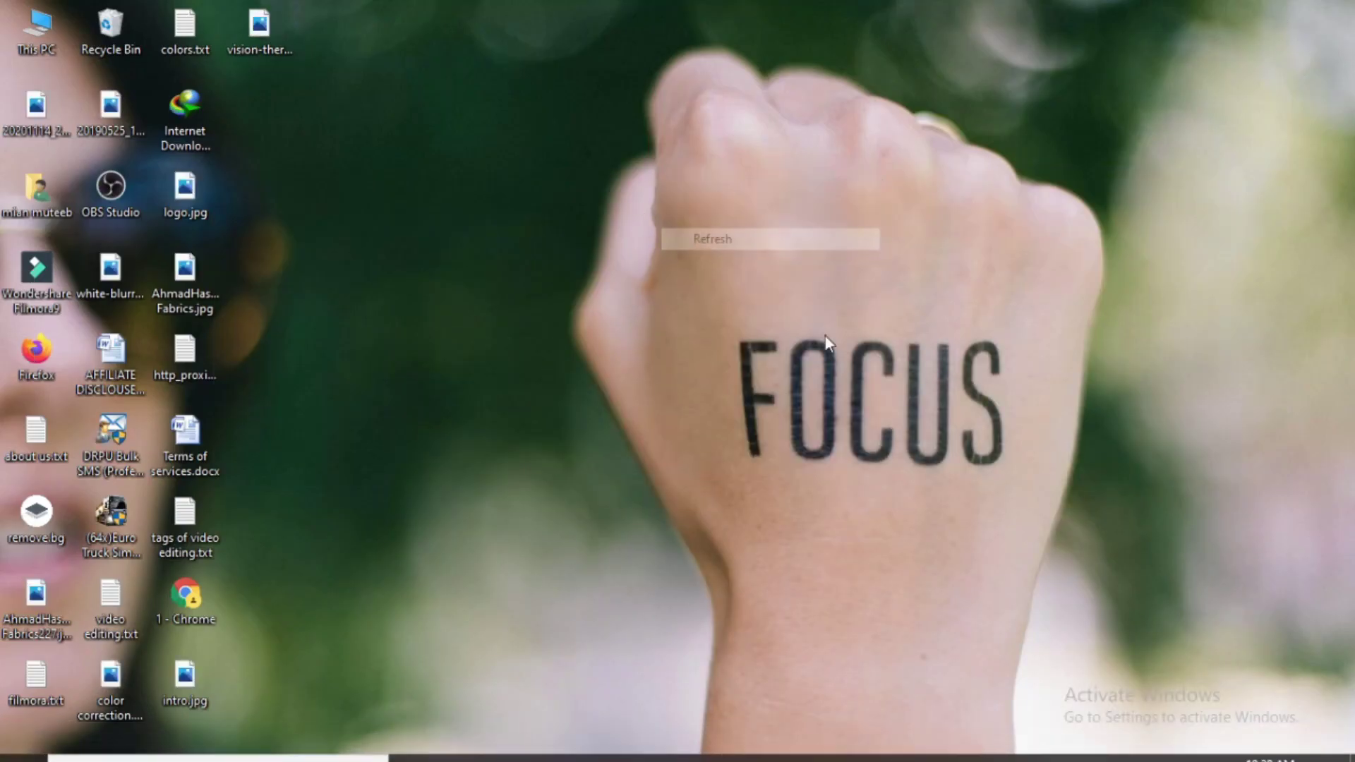